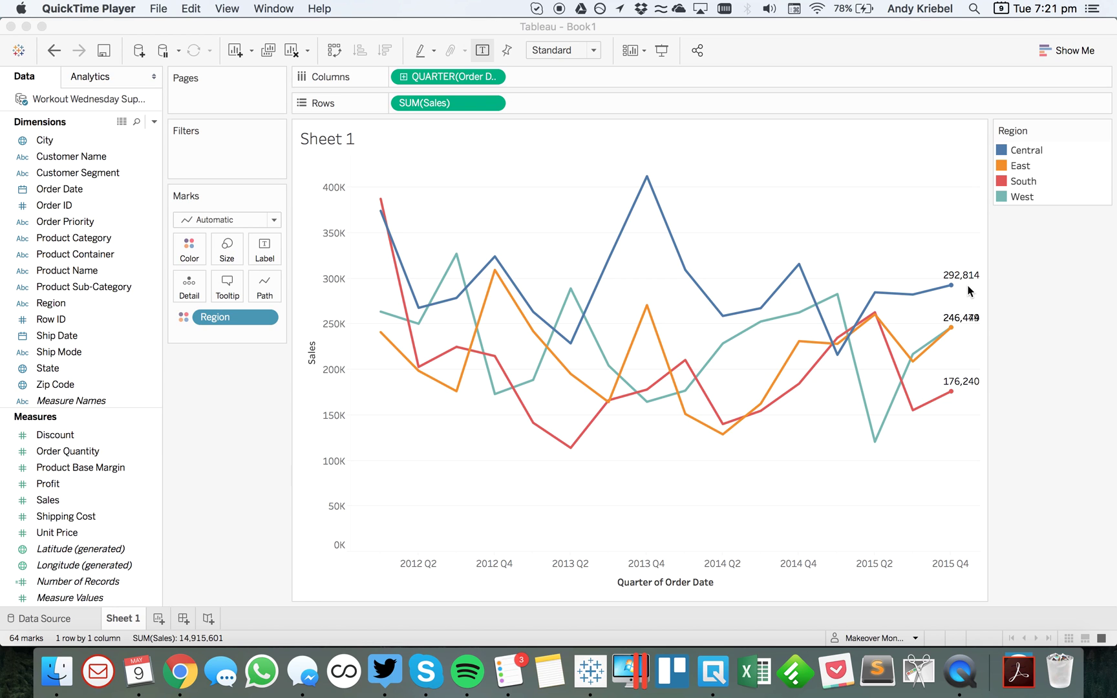
- Highlight the Central, West, South and East lines in turn, then clear the highlight
{"action": "left_click", "coordinate": [1029, 154]}
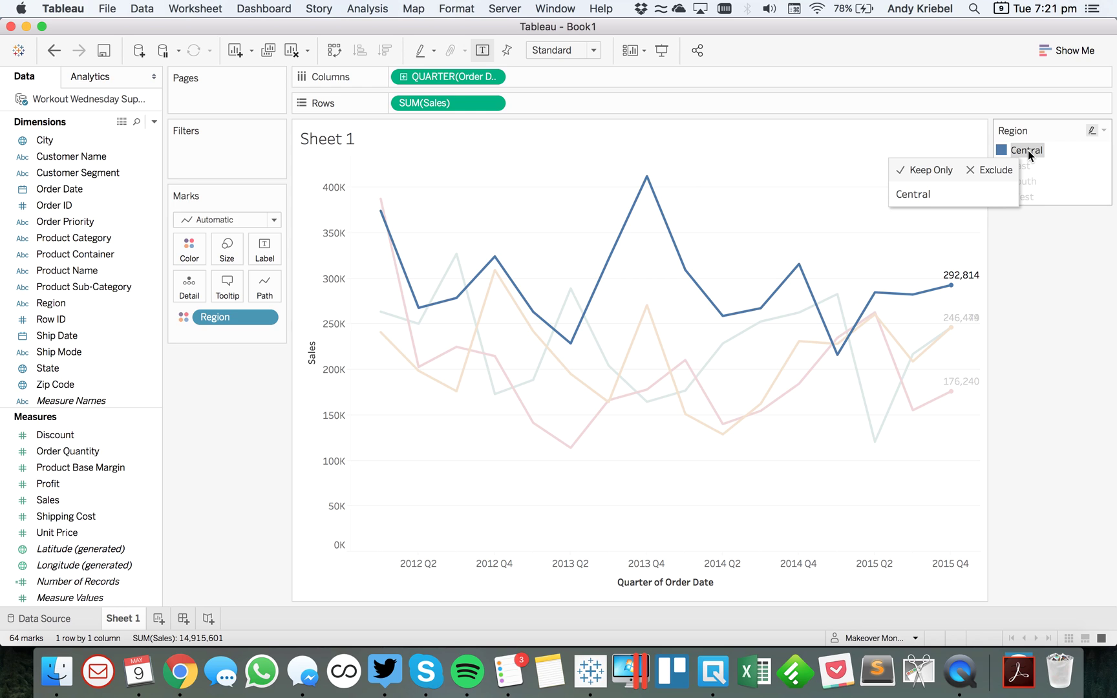
{"action": "left_click", "coordinate": [1032, 195]}
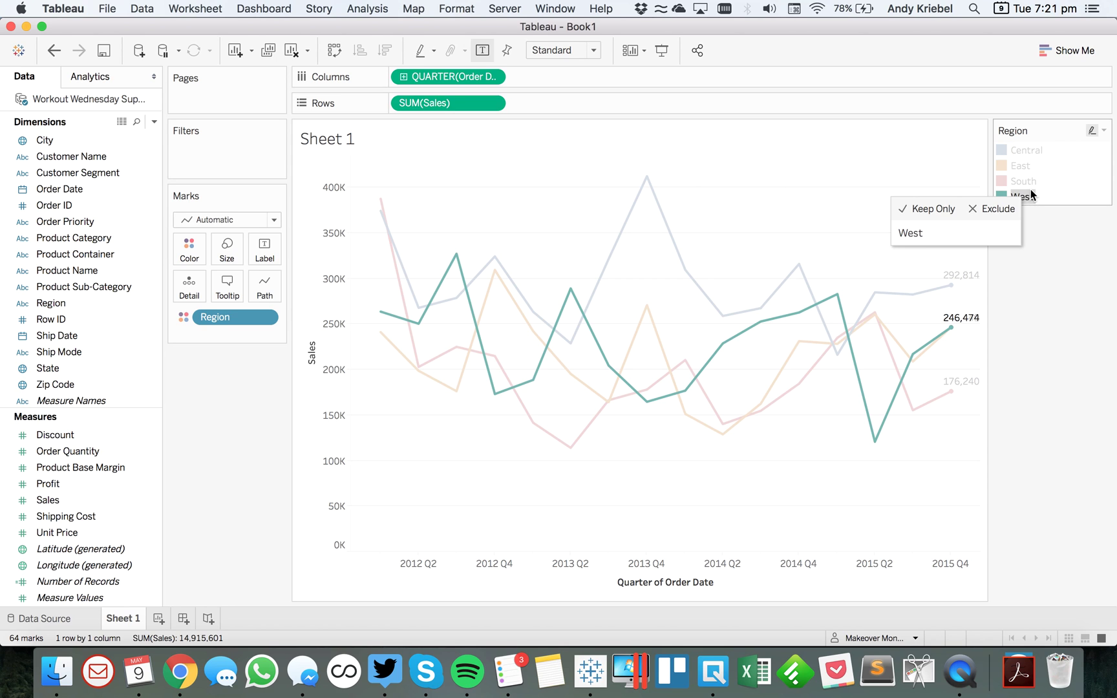
{"action": "left_click", "coordinate": [1027, 181]}
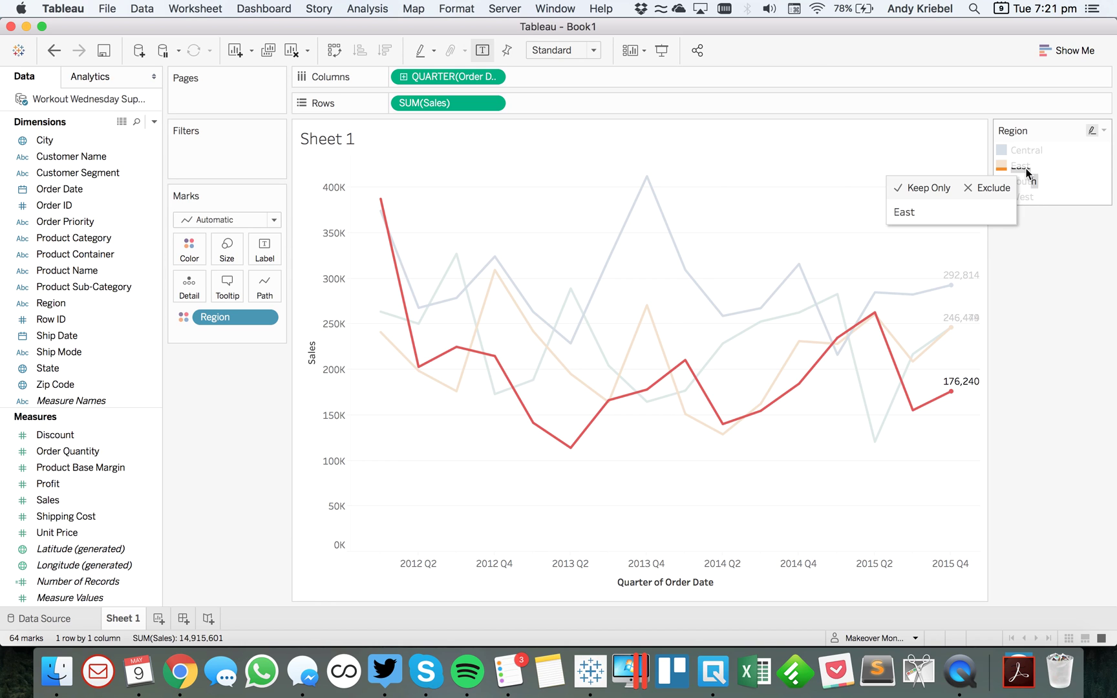
{"action": "left_click", "coordinate": [1026, 169]}
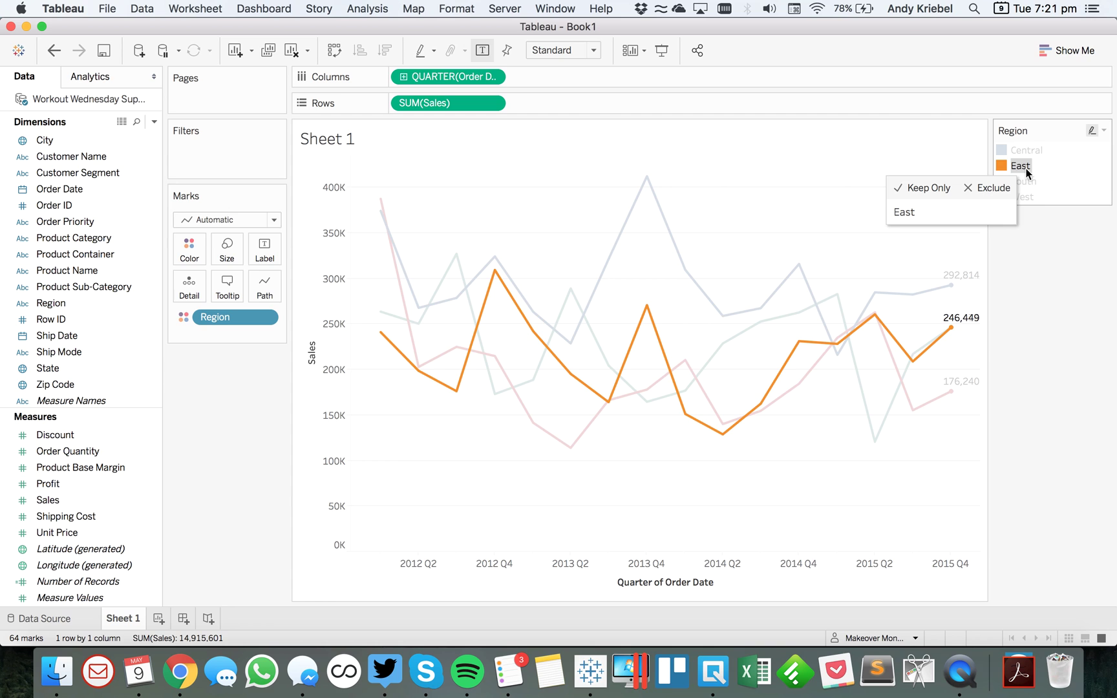
{"action": "left_click", "coordinate": [1027, 169]}
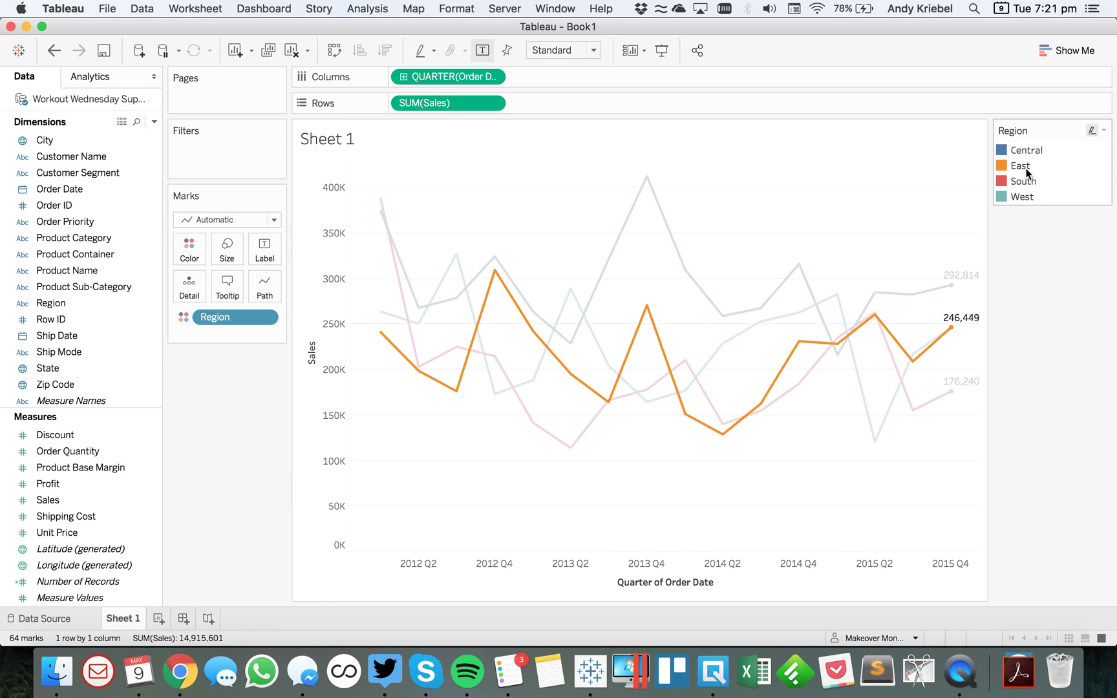
- Move Region to Detail and colour the lines by SUM(Sales) on a blue gradient
{"action": "left_click", "coordinate": [183, 315]}
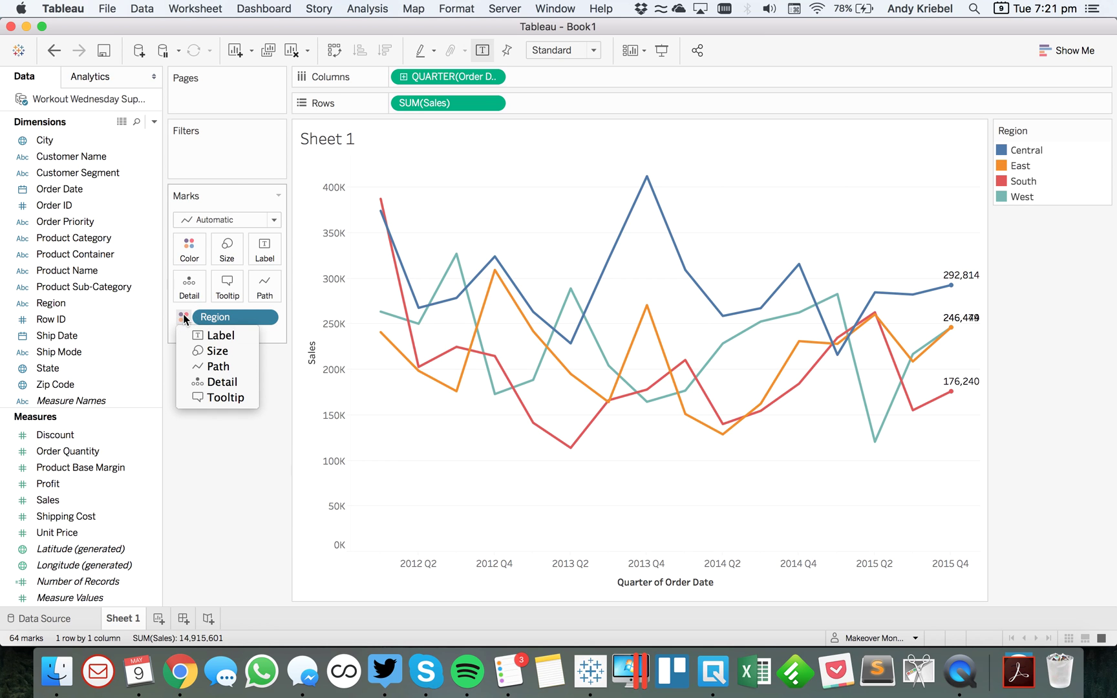
{"action": "left_click", "coordinate": [218, 382]}
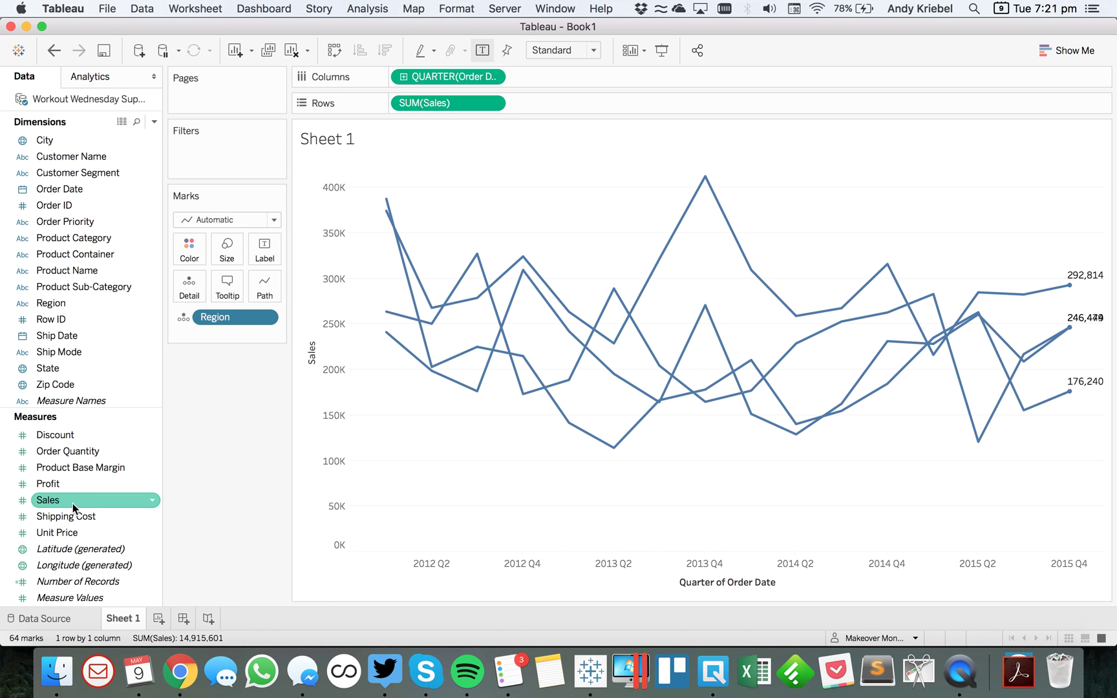
{"action": "left_click_drag", "start_coordinate": [72, 501], "coordinate": [187, 252]}
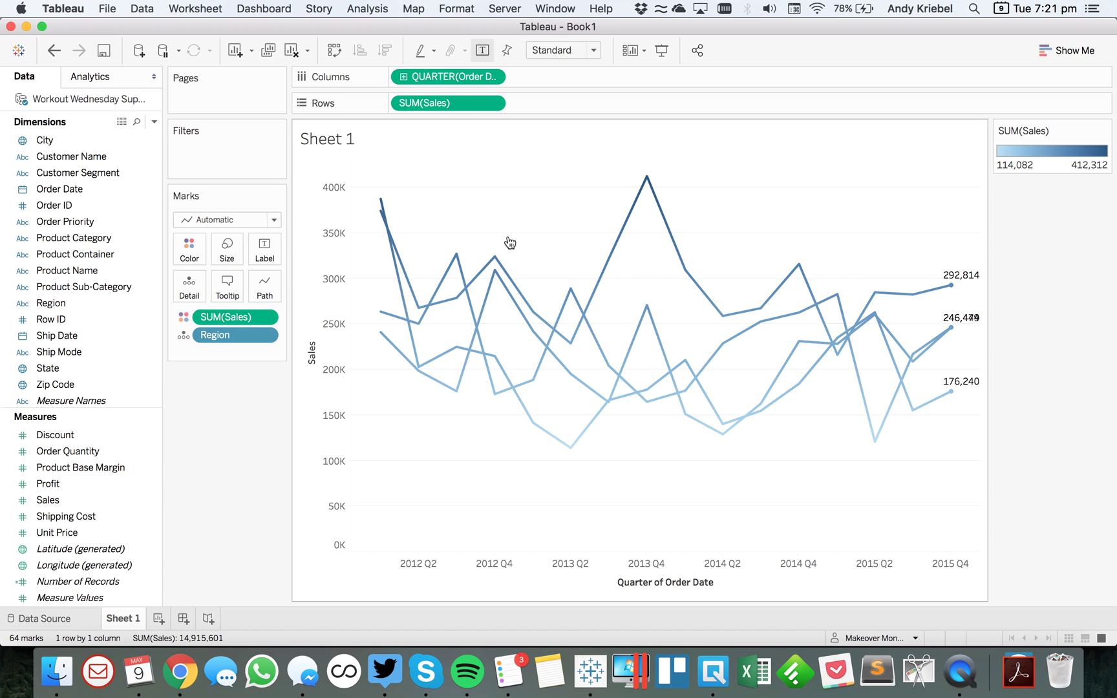
- Inspect Central's 2015 Q4 sales point, then clear the selection
{"action": "mouse_move", "coordinate": [955, 288]}
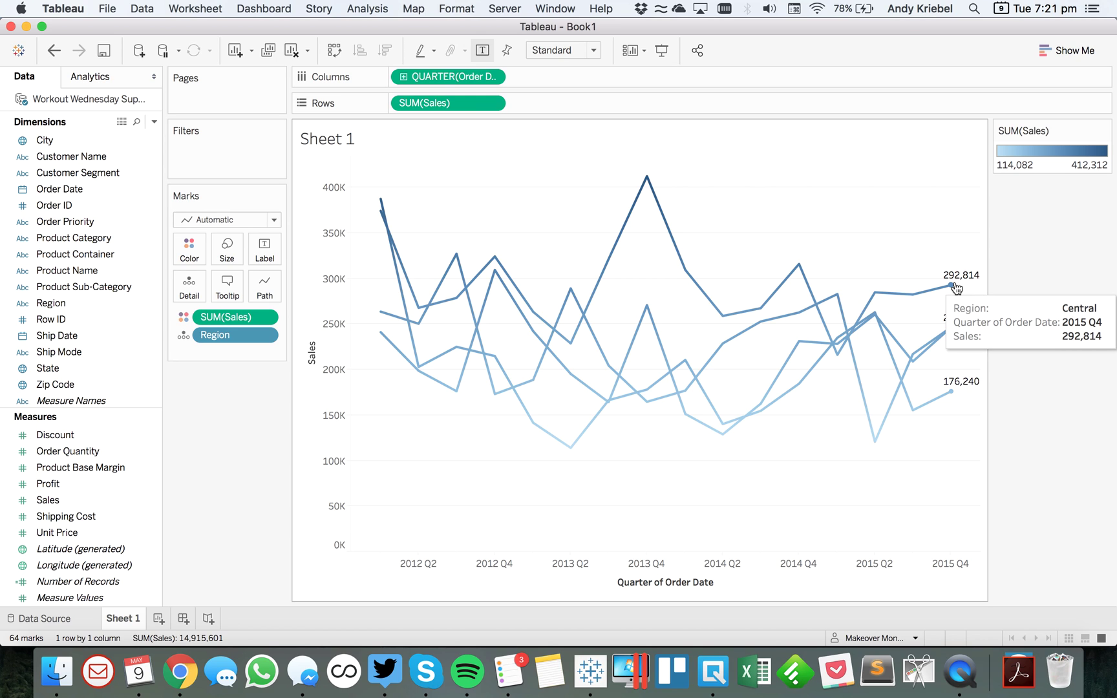
{"action": "left_click", "coordinate": [952, 285]}
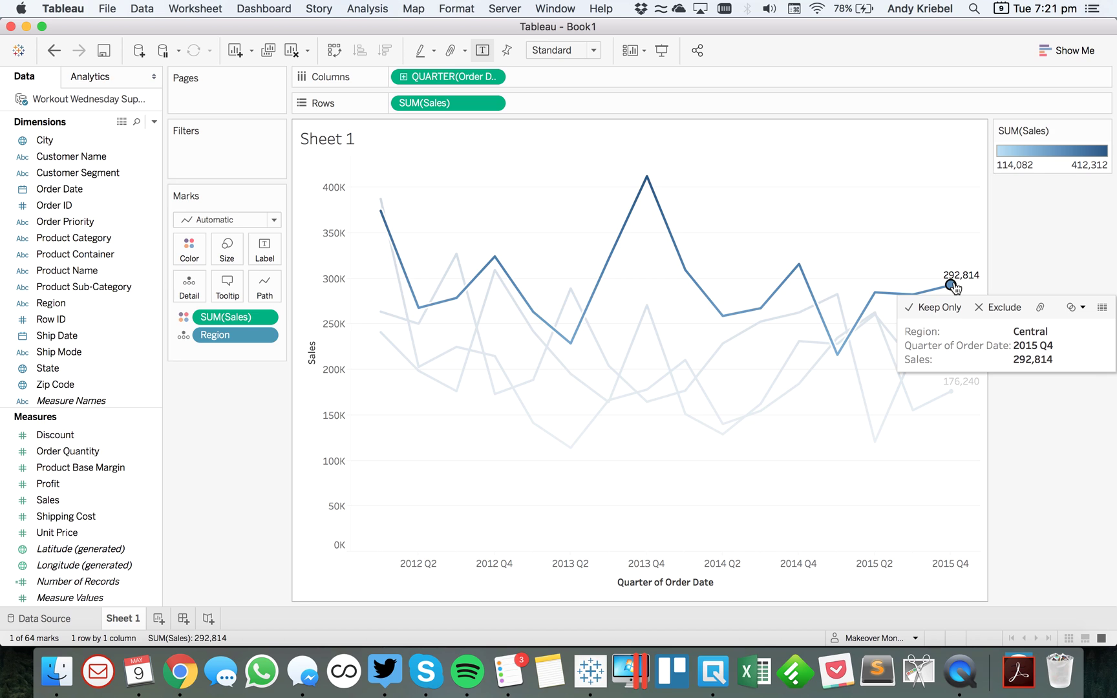
{"action": "left_click", "coordinate": [911, 189]}
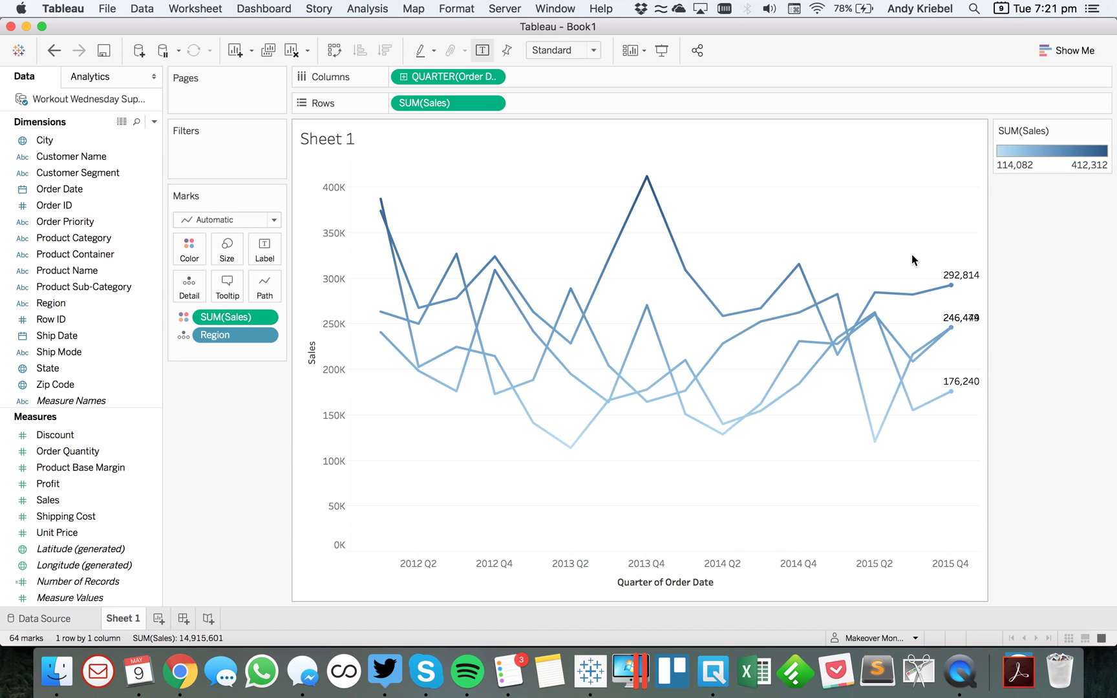
- Duplicate Sheet 1 as a crosstab and swap rows and columns so quarters run down
{"action": "right_click", "coordinate": [128, 623]}
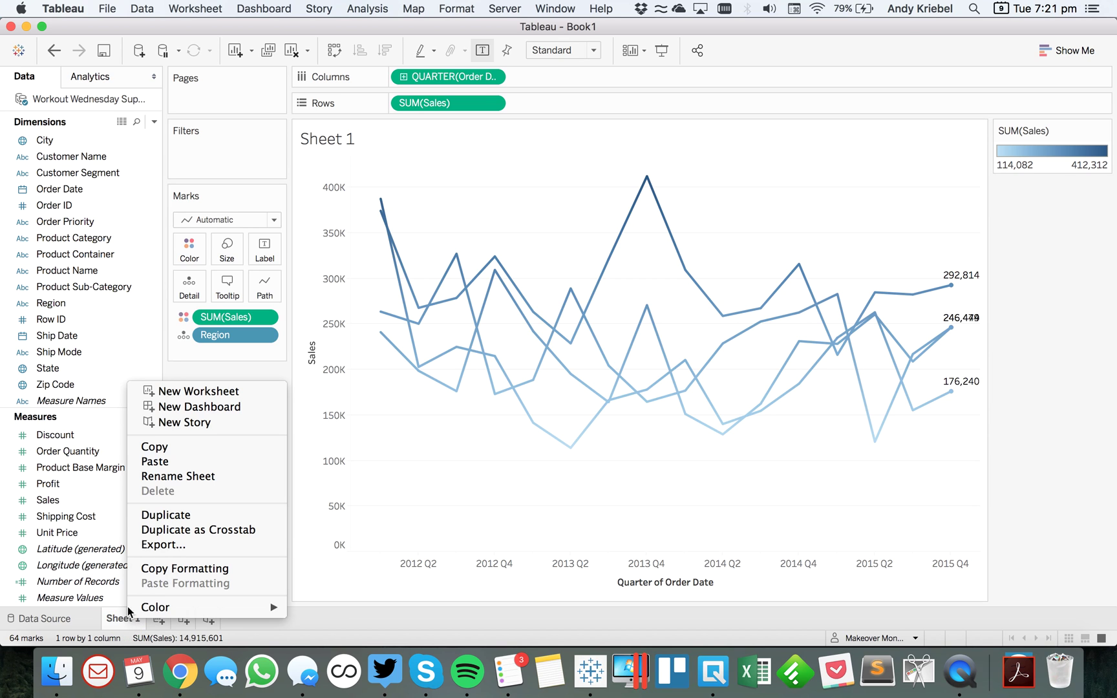
{"action": "left_click", "coordinate": [170, 532]}
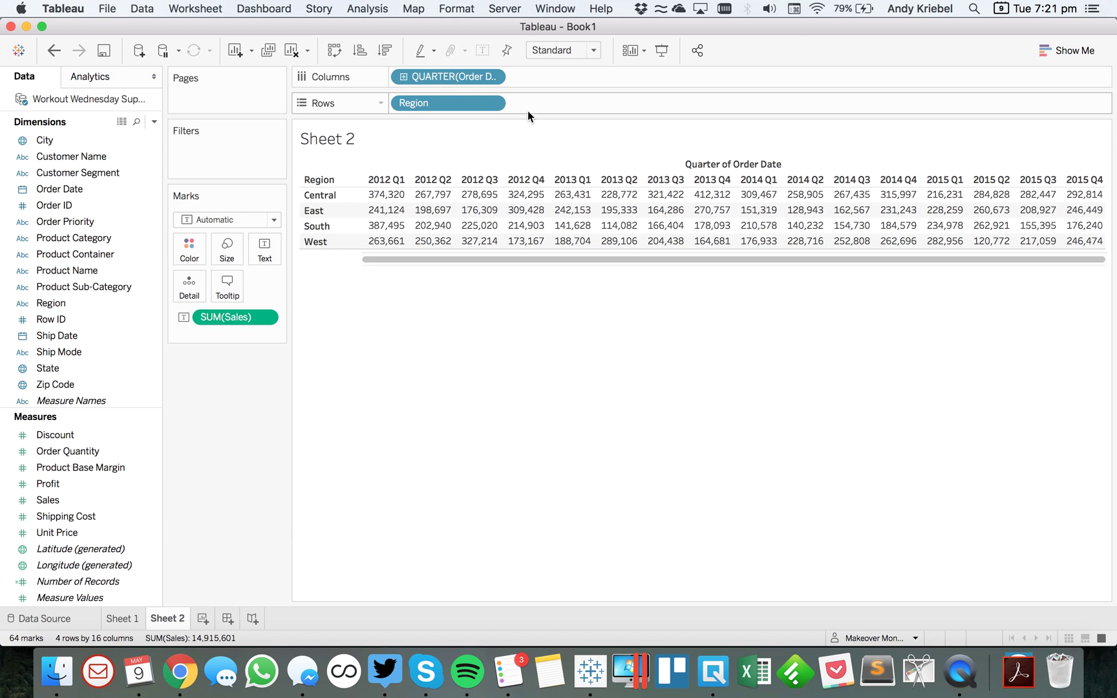
{"action": "left_click", "coordinate": [336, 52]}
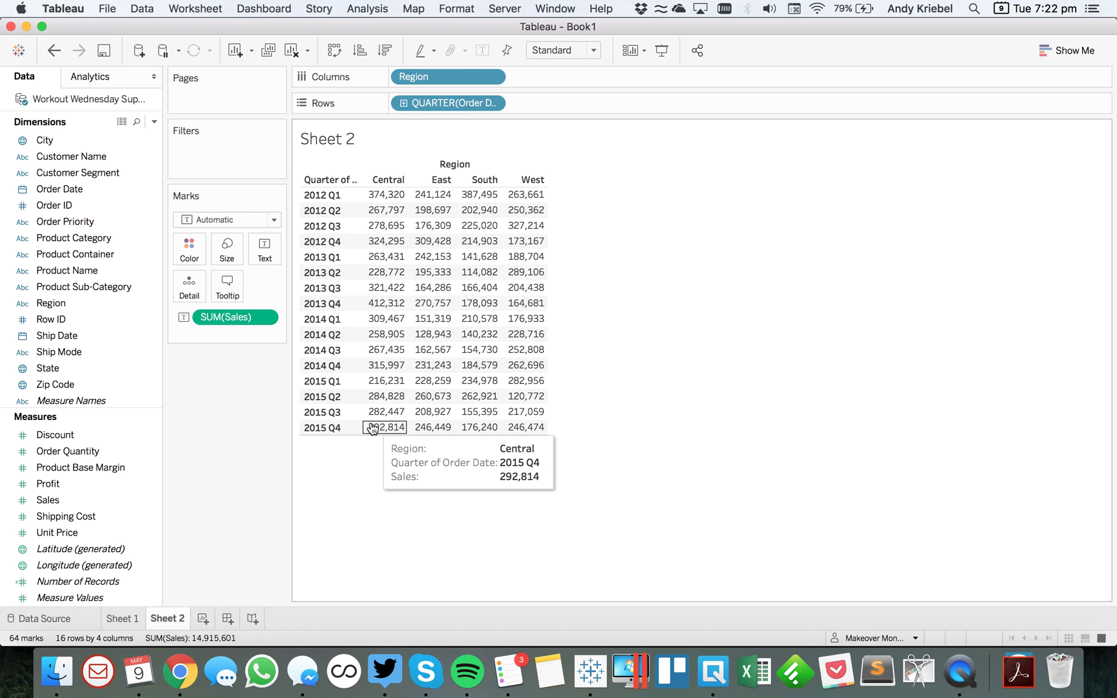
- Select the 2015 Q4 row of sales values to check them, then clear the selection
{"action": "left_click", "coordinate": [412, 429]}
{"action": "left_click_drag", "start_coordinate": [414, 433], "coordinate": [527, 429]}
{"action": "key", "text": "Escape"}
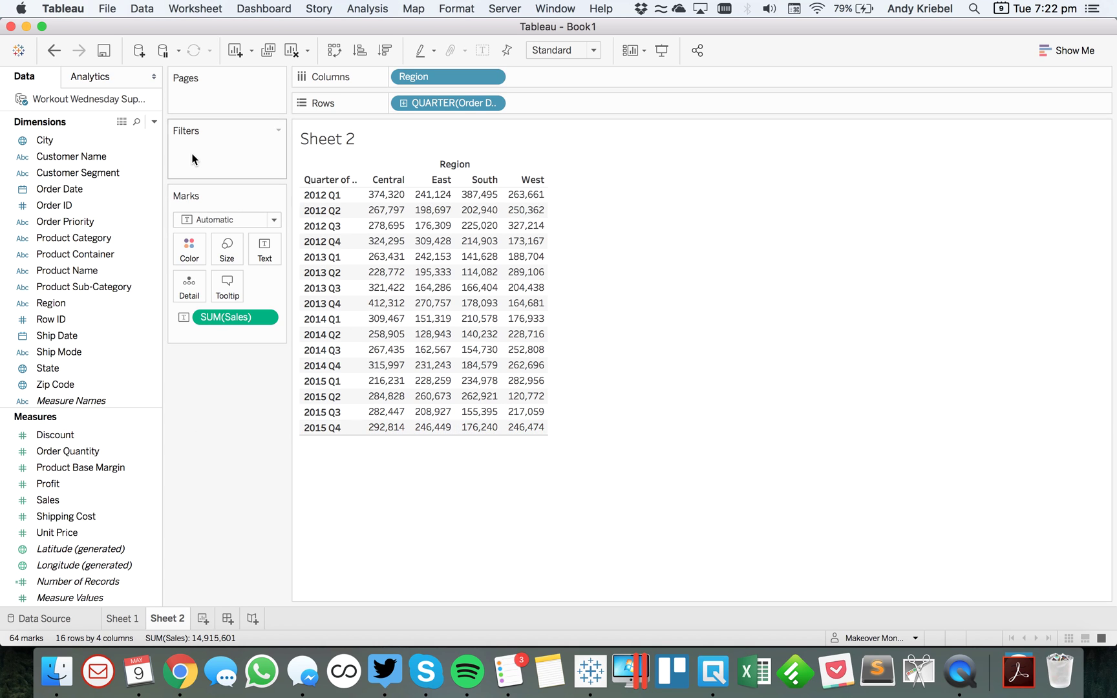
{"action": "left_click", "coordinate": [156, 123]}
- Create calculation Latest Sales: {FIXED DATETRUNC('quarter',[Order Date]), [Region] : SUM([Sales])}
{"action": "left_click", "coordinate": [139, 136]}
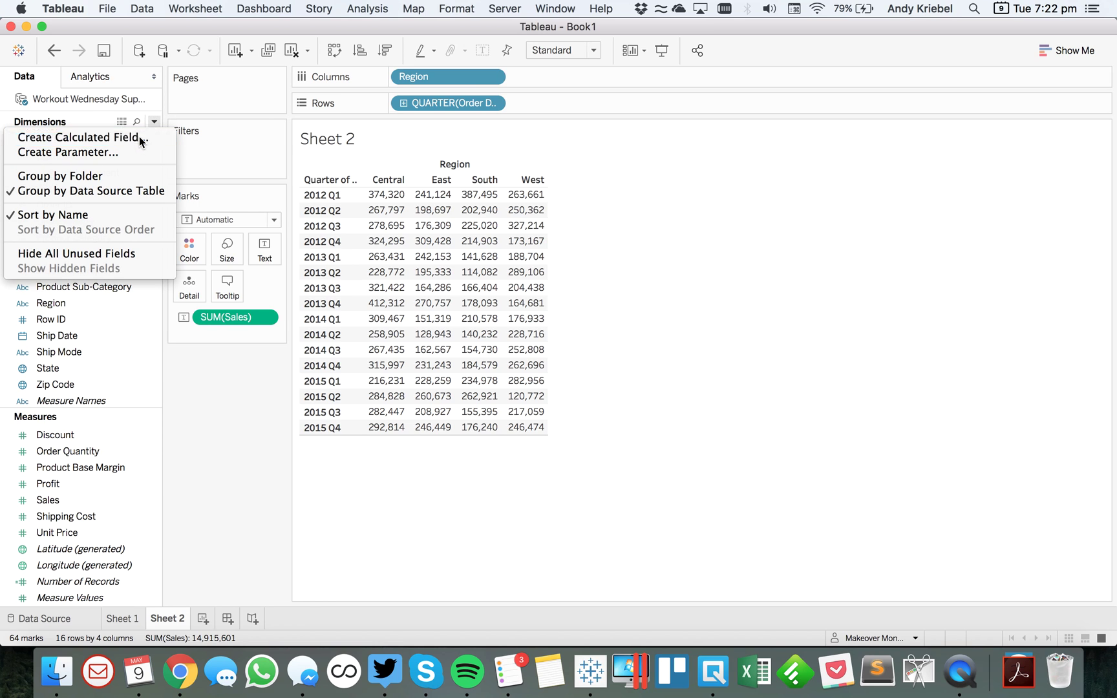
{"action": "type", "text": "Late"}
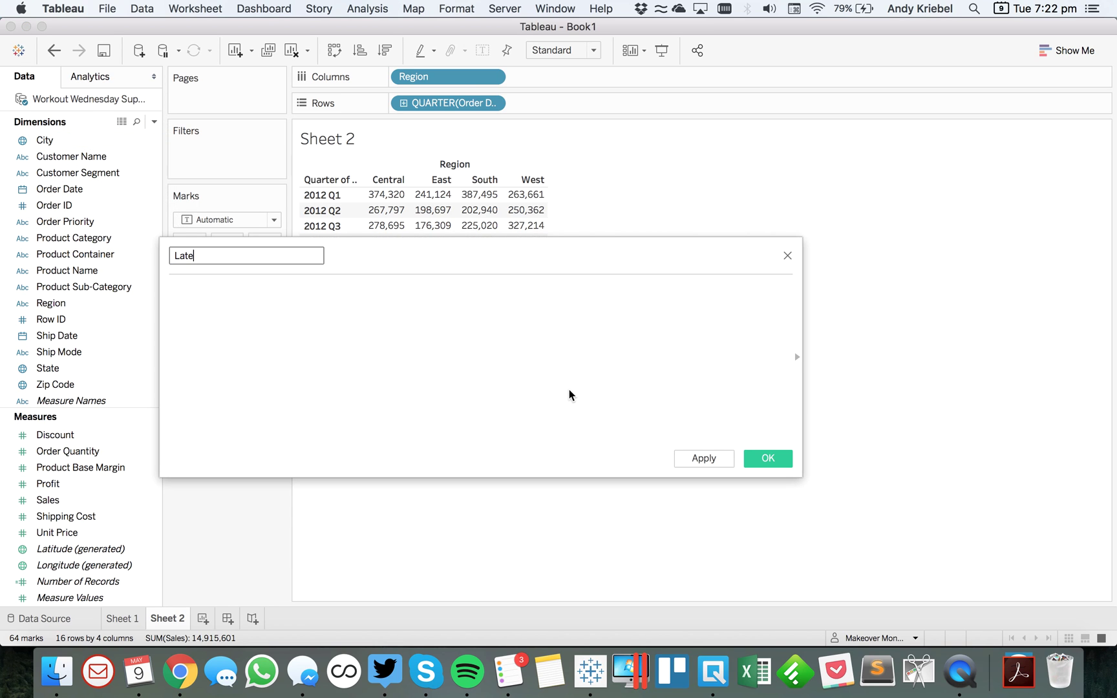
{"action": "type", "text": "st Sales"}
{"action": "left_click_drag", "start_coordinate": [601, 270], "coordinate": [853, 141]}
{"action": "left_click", "coordinate": [680, 223]}
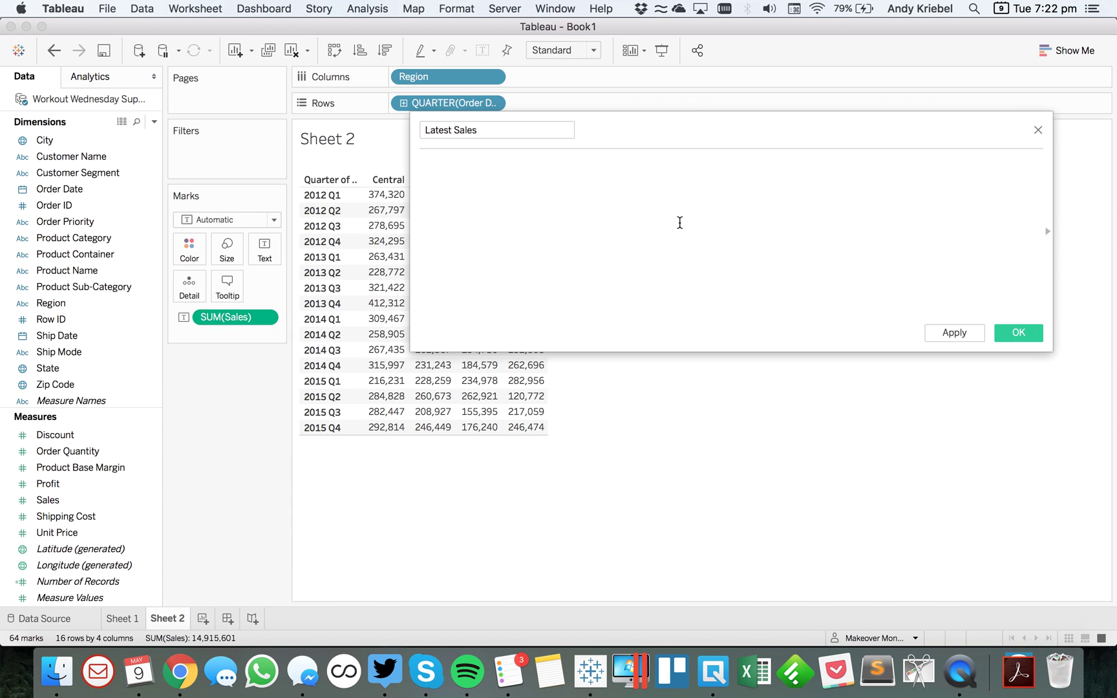
{"action": "type", "text": "{"}
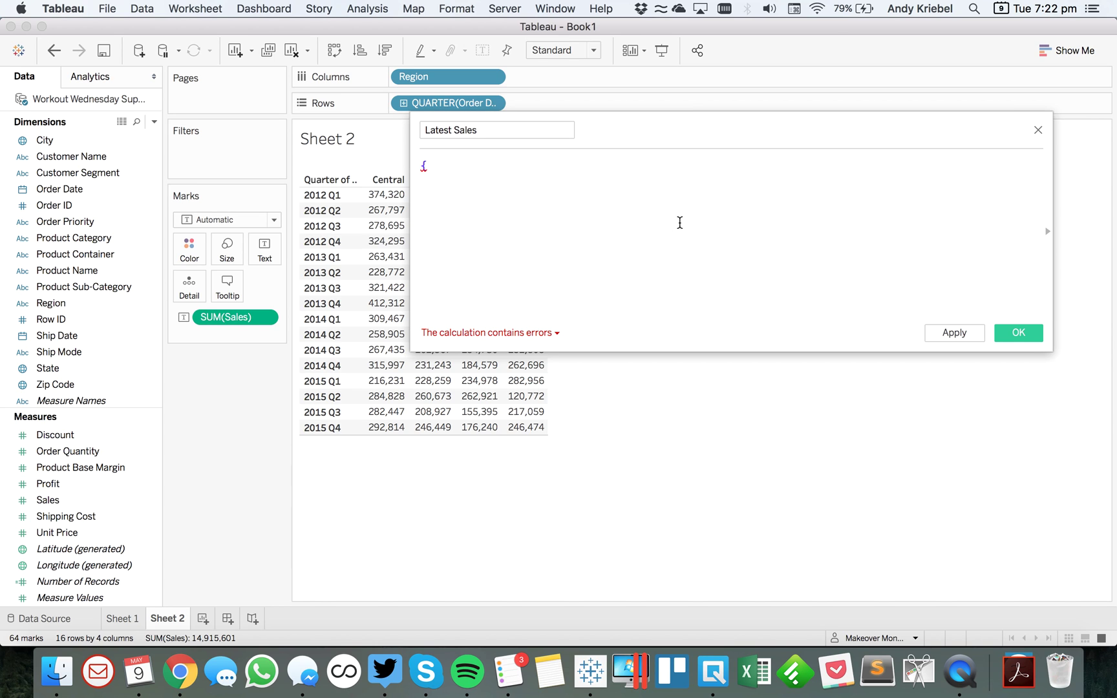
{"action": "type", "text": "F"}
{"action": "key", "text": "Down"}
{"action": "key", "text": "Down"}
{"action": "key", "text": "Down"}
{"action": "key", "text": "Down"}
{"action": "key", "text": "Return"}
{"action": "type", "text": "IF DATETRUNC('quarter',[Order Date])={MAX(DATETRUNC('quarter',[Order Date]))} THEN"}
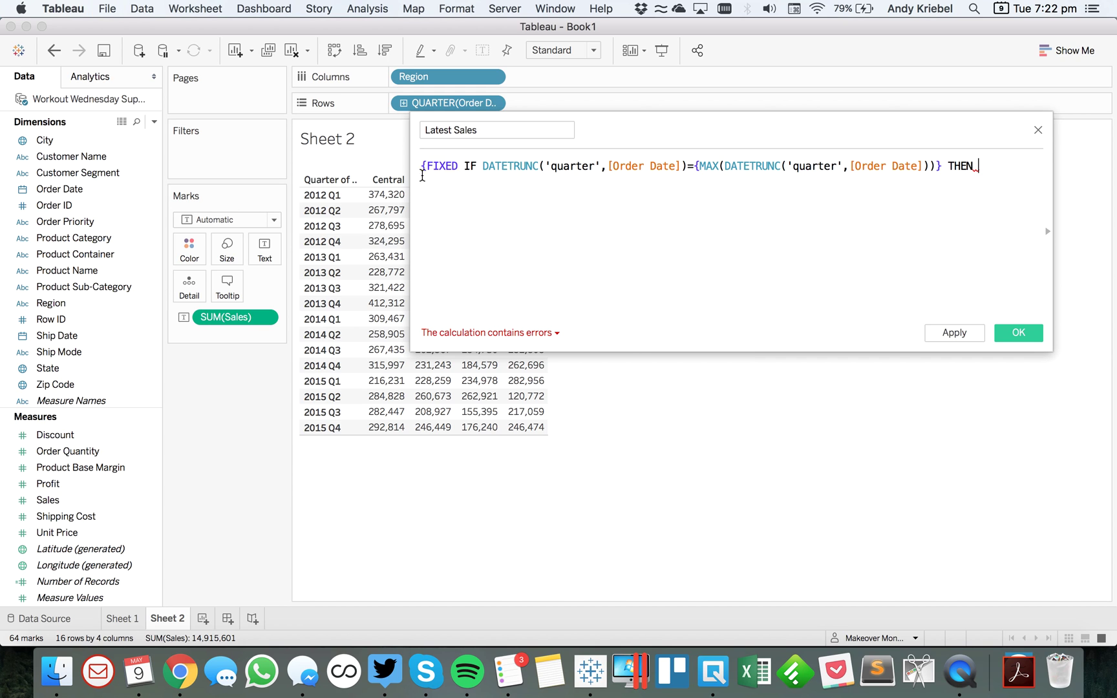
{"action": "double_click", "coordinate": [471, 165]}
{"action": "key", "text": "BackSpace"}
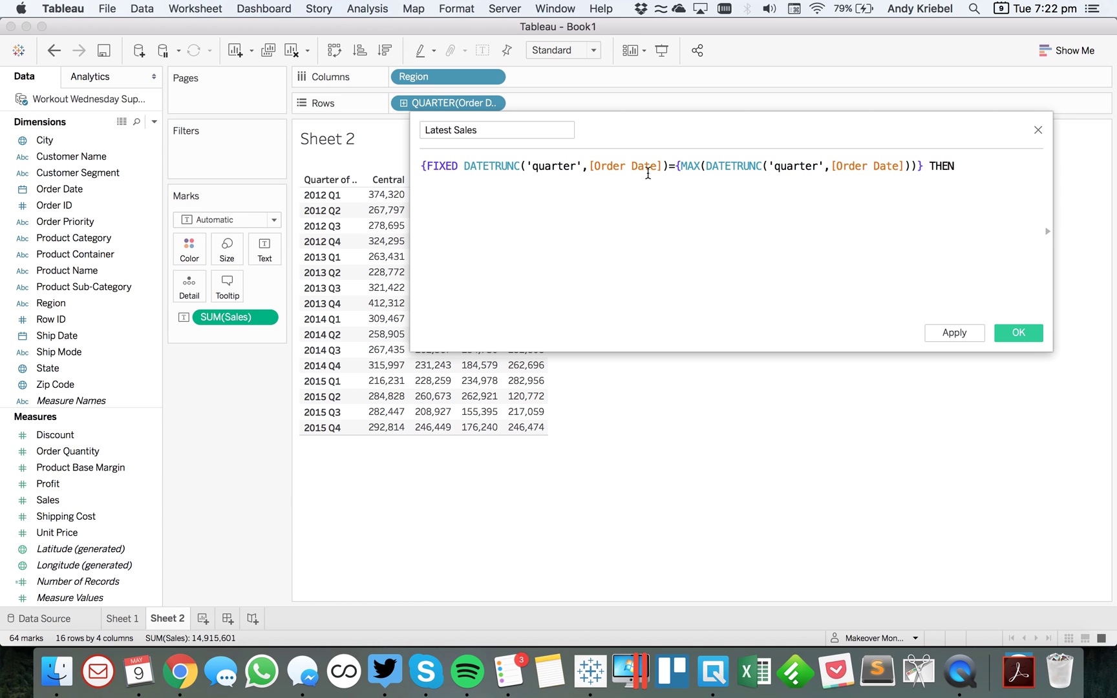
{"action": "left_click_drag", "start_coordinate": [669, 166], "coordinate": [998, 149]}
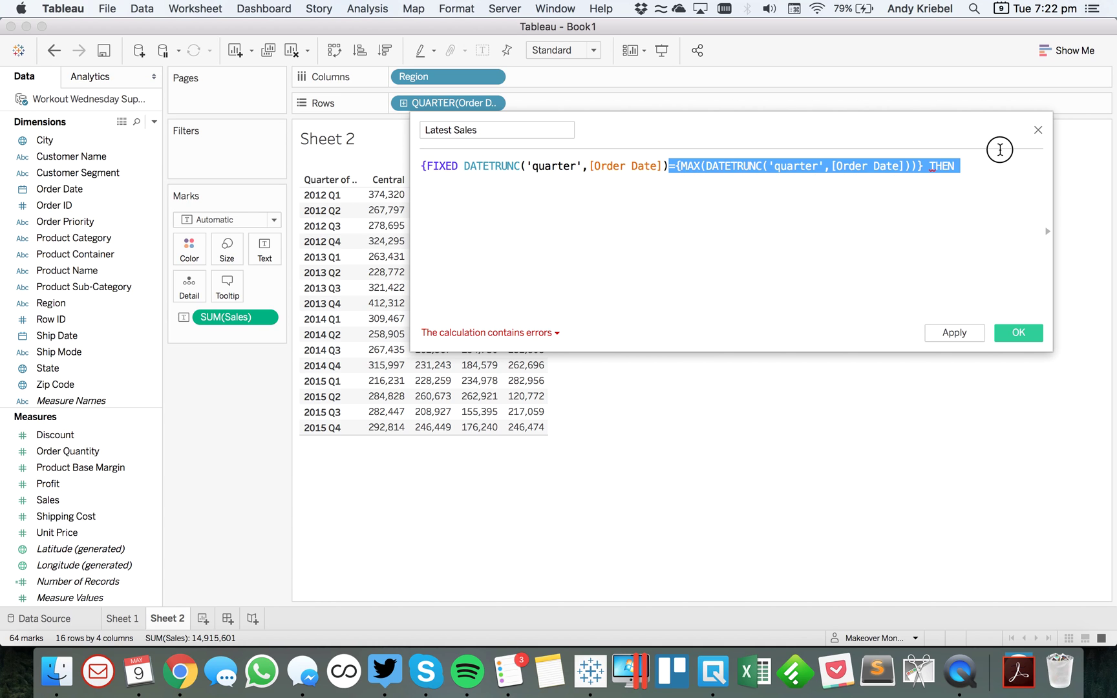
{"action": "key", "text": "BackSpace"}
{"action": "type", "text": ", "}
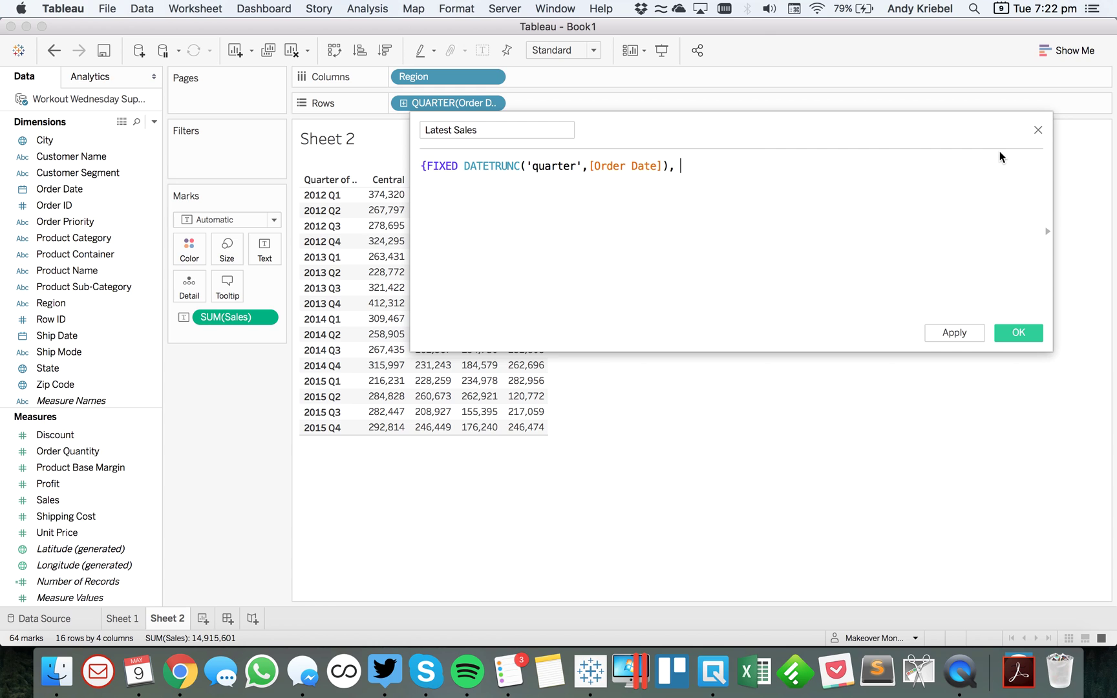
{"action": "type", "text": "[Region] : SUM([Sales])"}
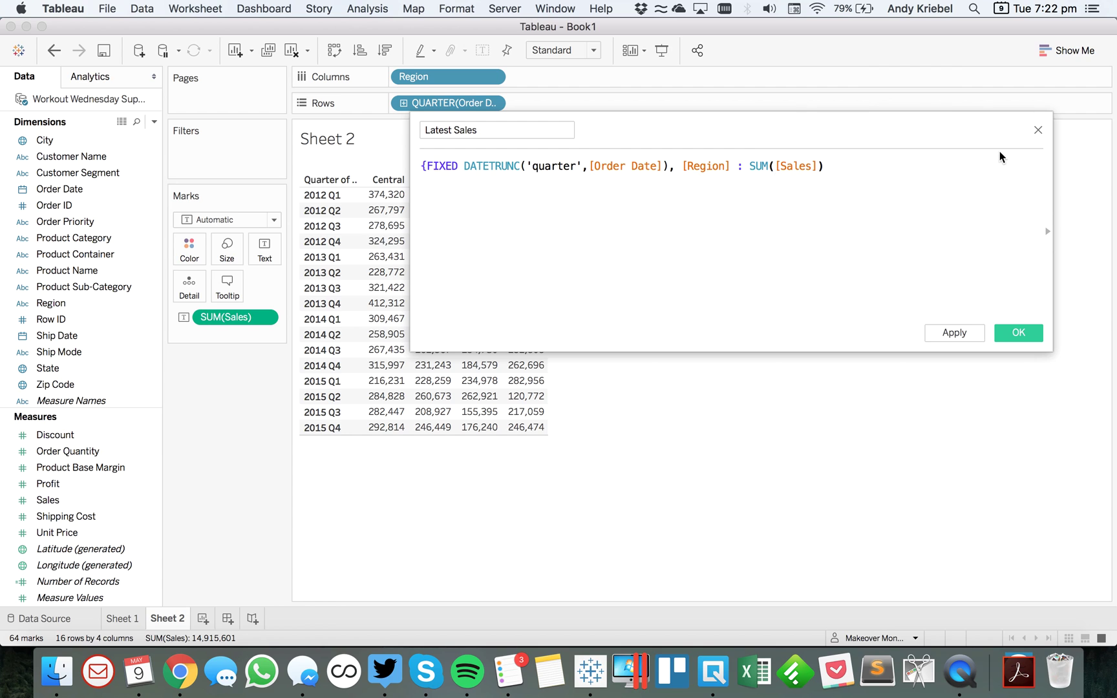
{"action": "type", "text": "}"}
- Add a // comment above the formula: for each year, quarter and region, calculate the sum of sales
{"action": "key", "text": "super+Left"}
{"action": "key", "text": "Return"}
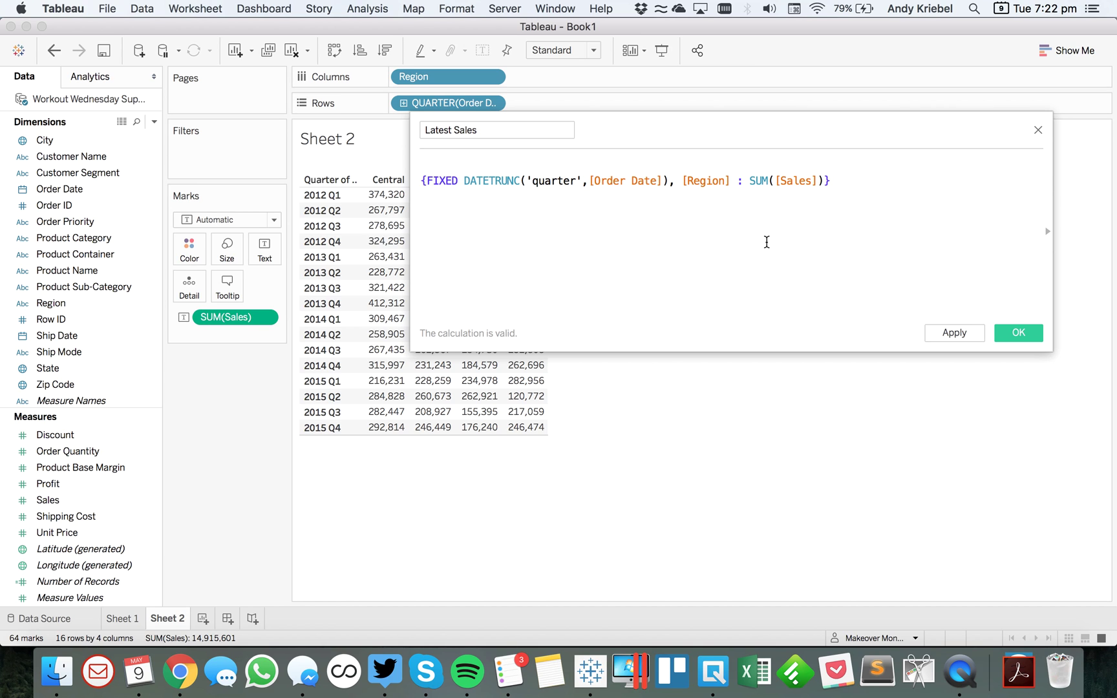
{"action": "type", "text": "//For eacg"}
{"action": "key", "text": "BackSpace"}
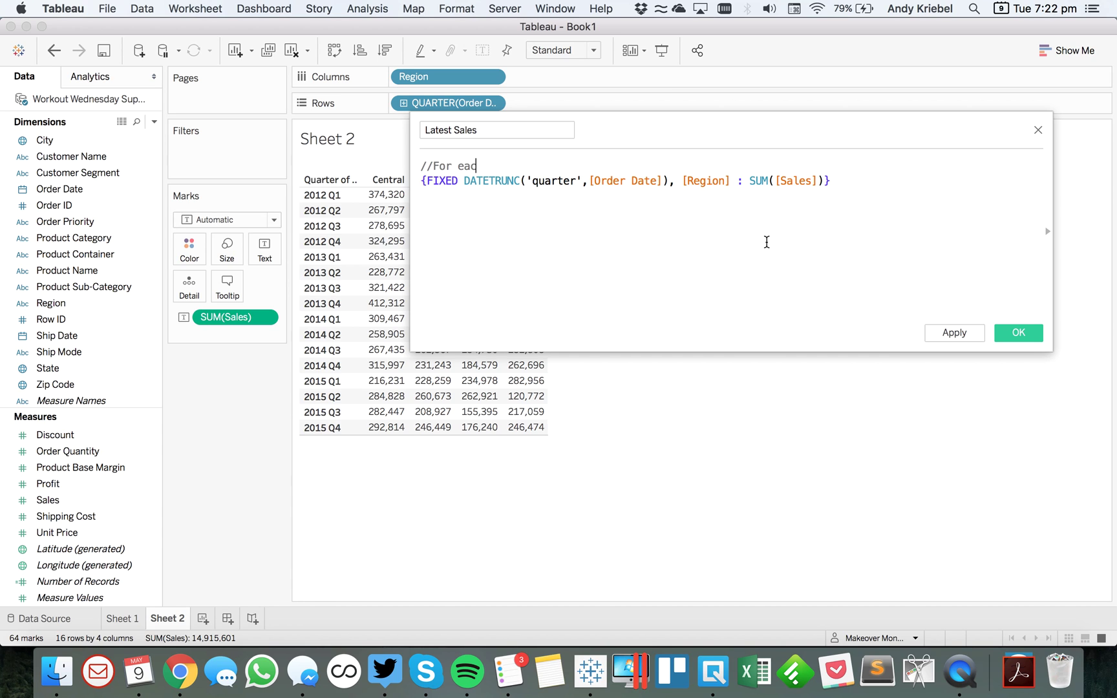
{"action": "type", "text": "h quarter"}
{"action": "key", "text": "BackSpace"}
{"action": "key", "text": "BackSpace"}
{"action": "key", "text": "BackSpace"}
{"action": "key", "text": "BackSpace"}
{"action": "key", "text": "BackSpace"}
{"action": "type", "text": "e"}
{"action": "key", "text": "BackSpace"}
{"action": "key", "text": "BackSpace"}
{"action": "type", "text": "year, quarter and r"}
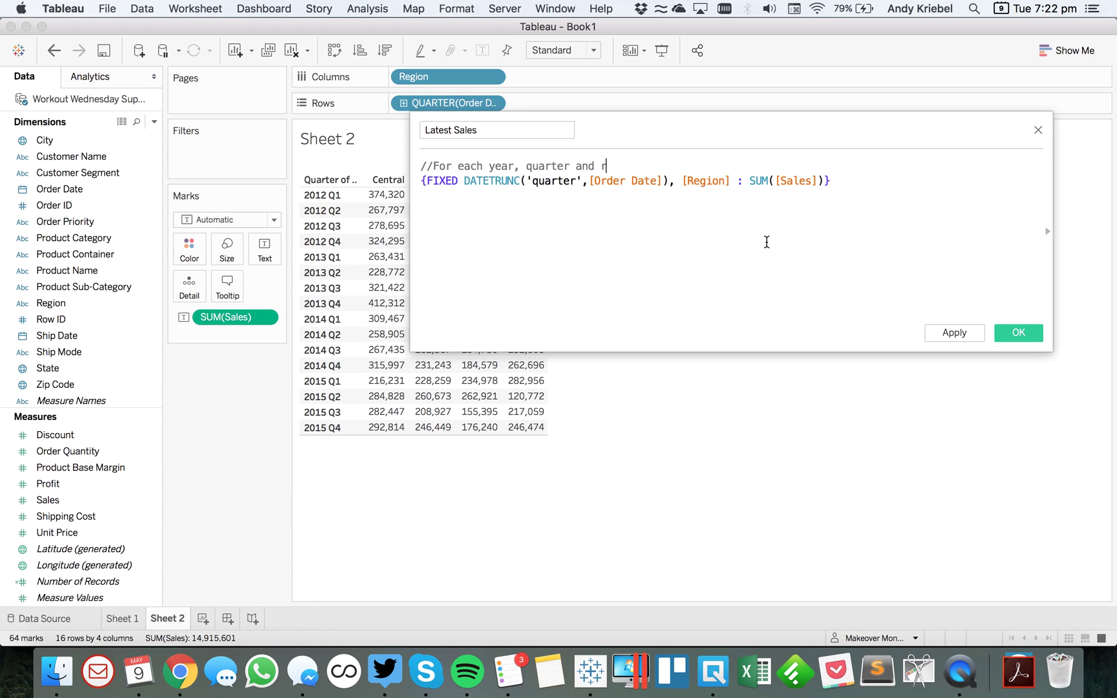
{"action": "type", "text": "egion, calculate the sum of sales"}
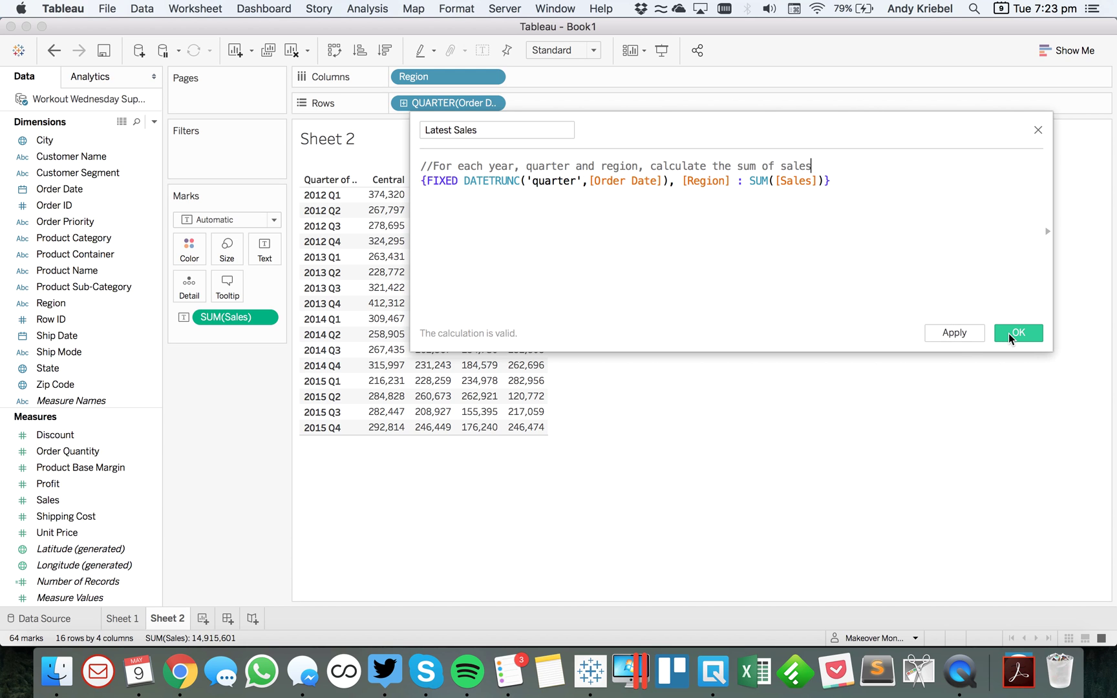
{"action": "left_click", "coordinate": [954, 333]}
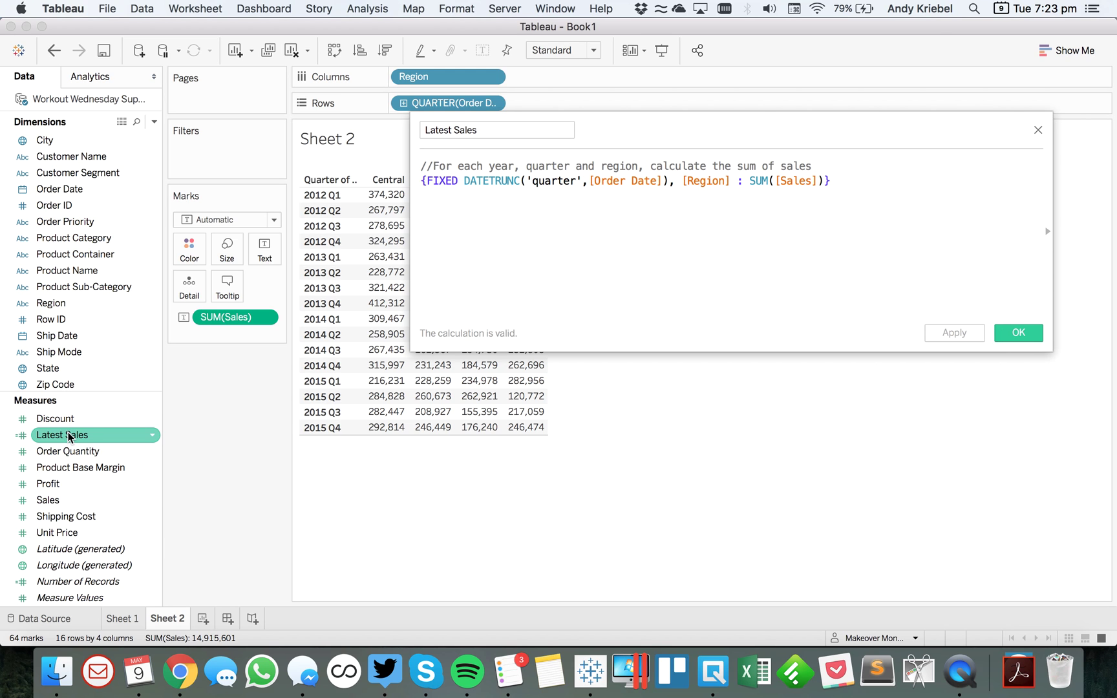
- Add Latest Sales beside Sales in the crosstab, group rows by quarter first, and confirm the formula
{"action": "left_click_drag", "start_coordinate": [64, 434], "coordinate": [428, 383]}
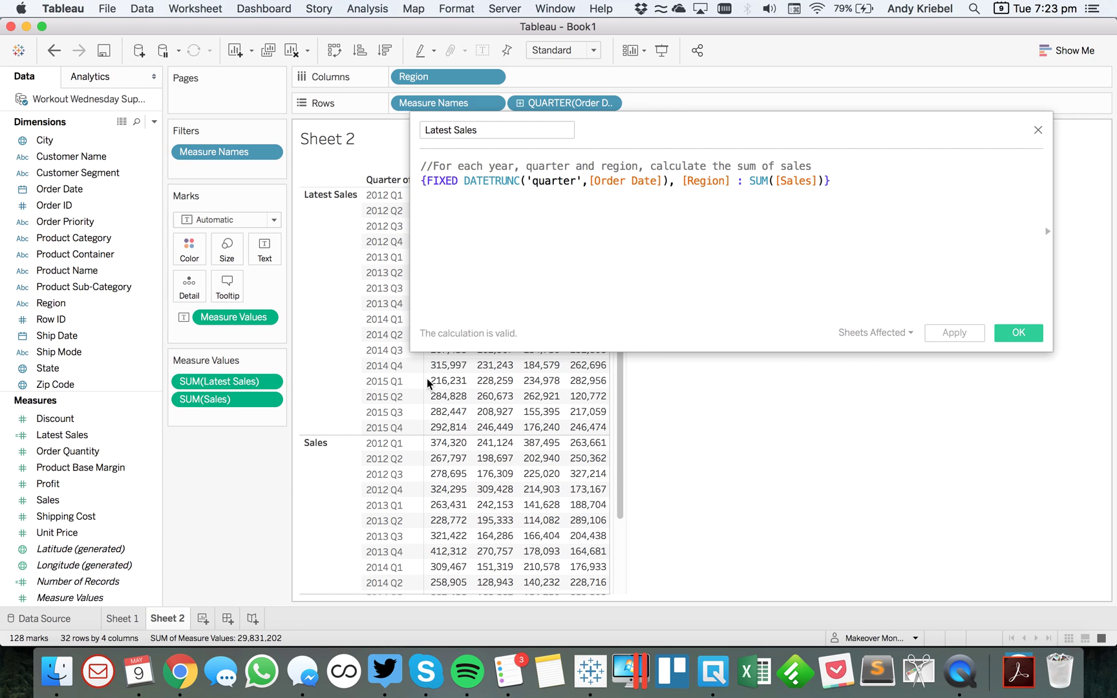
{"action": "left_click_drag", "start_coordinate": [518, 104], "coordinate": [396, 104]}
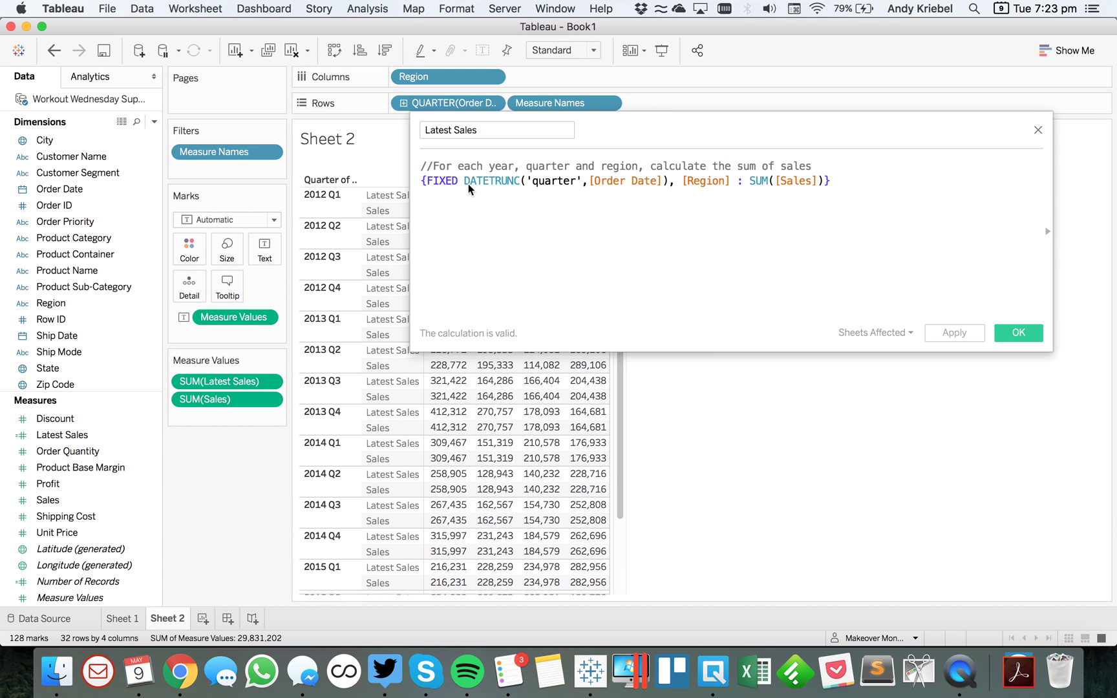
{"action": "left_click_drag", "start_coordinate": [808, 129], "coordinate": [750, 291]}
{"action": "left_click", "coordinate": [965, 496]}
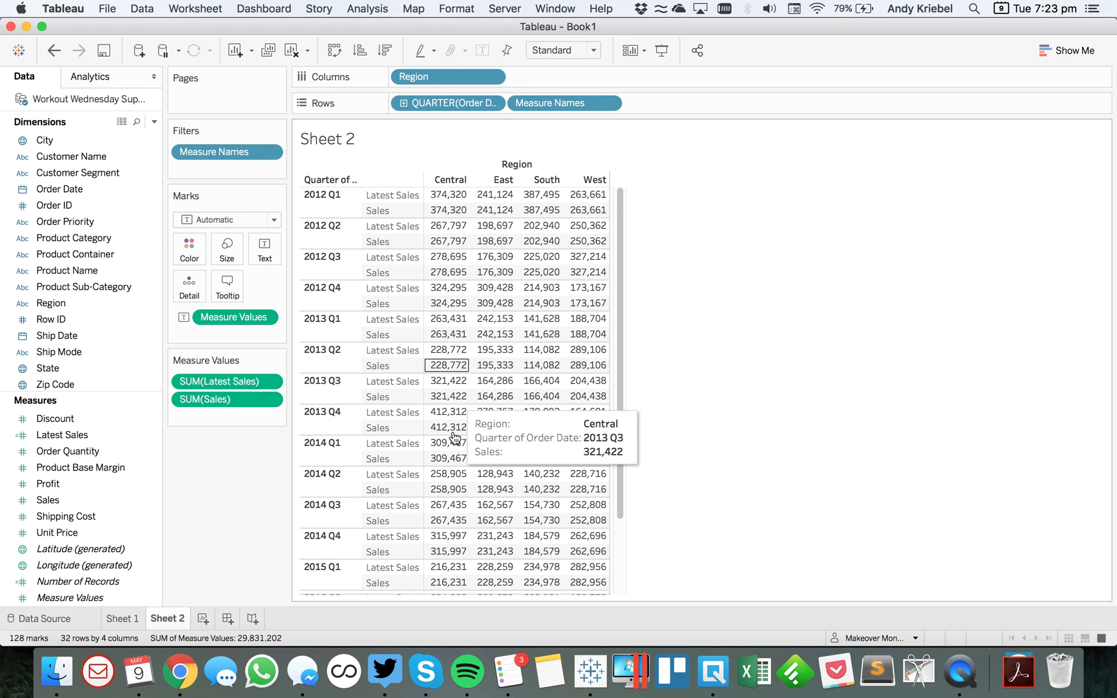
{"action": "scroll", "coordinate": [512, 557], "scroll_direction": "down", "scroll_amount": 3}
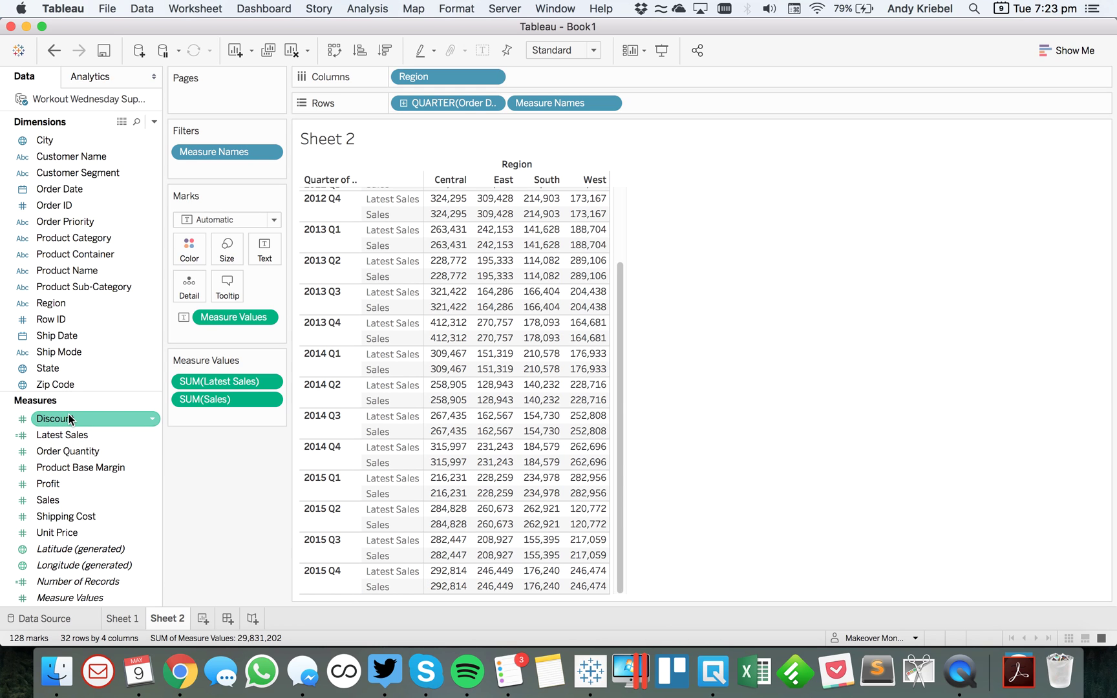
- Reopen the Latest Sales formula for editing and add a blank line after the comment
{"action": "right_click", "coordinate": [70, 434]}
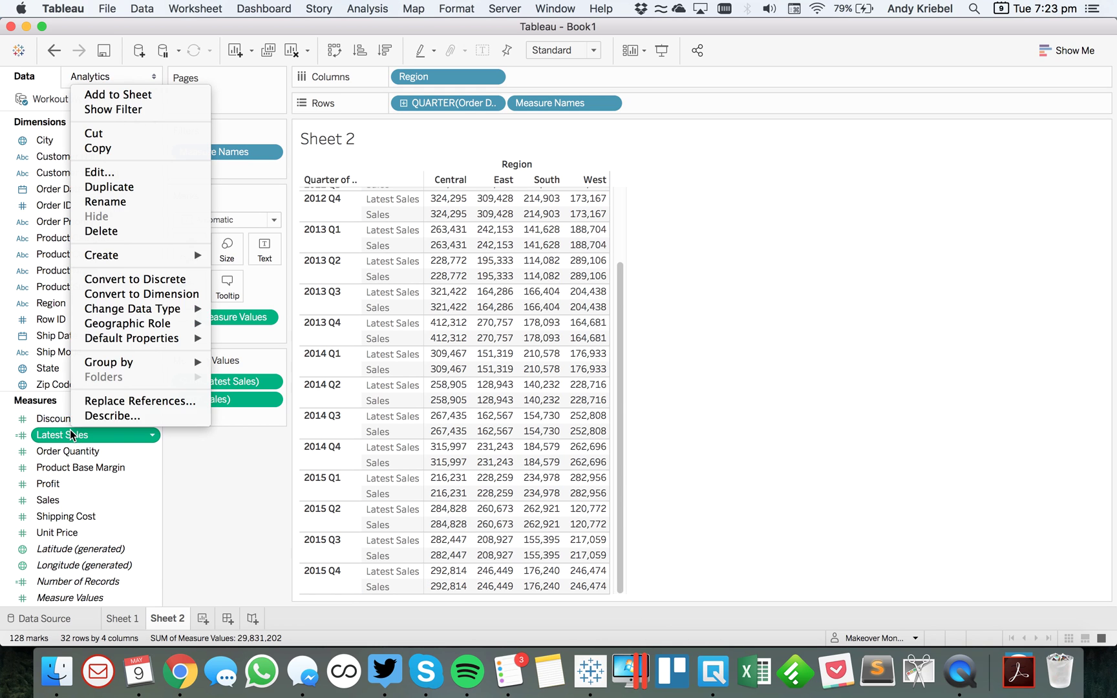
{"action": "left_click", "coordinate": [103, 172]}
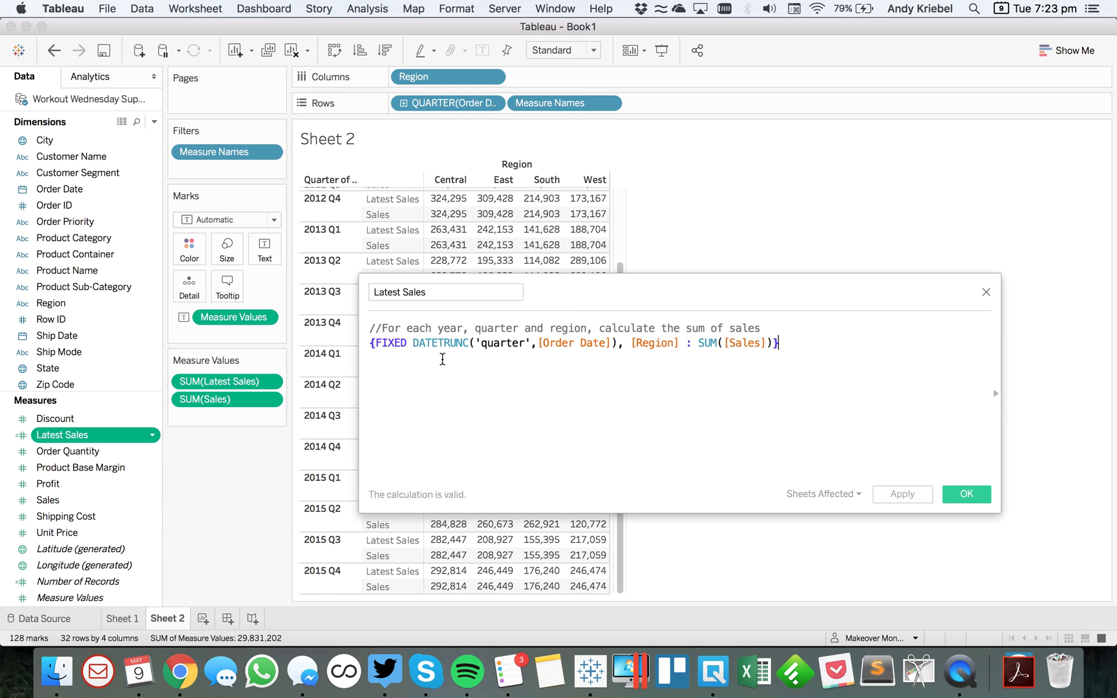
{"action": "left_click_drag", "start_coordinate": [412, 346], "coordinate": [699, 345]}
{"action": "left_click", "coordinate": [700, 345]}
{"action": "key", "text": "Return"}
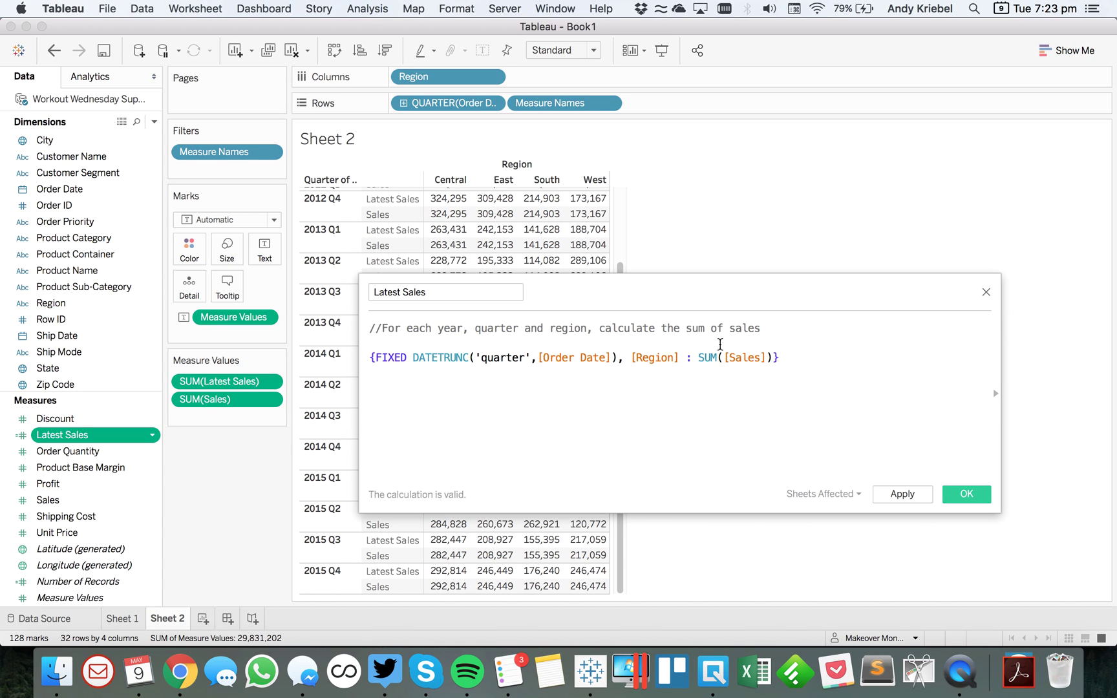
{"action": "type", "text": "IF"}
{"action": "key", "text": "BackSpace"}
{"action": "key", "text": "BackSpace"}
{"action": "key", "text": "BackSpace"}
- Split the SUM so [Sales] sits on its own line with an empty line above it
{"action": "left_click", "coordinate": [725, 357]}
{"action": "key", "text": "Return"}
{"action": "key", "text": "Return"}
{"action": "key", "text": "Right"}
{"action": "key", "text": "Right"}
{"action": "key", "text": "Right"}
{"action": "key", "text": "Right"}
{"action": "key", "text": "Right"}
{"action": "key", "text": "Right"}
{"action": "key", "text": "Right"}
{"action": "key", "text": "Return"}
{"action": "key", "text": "Return"}
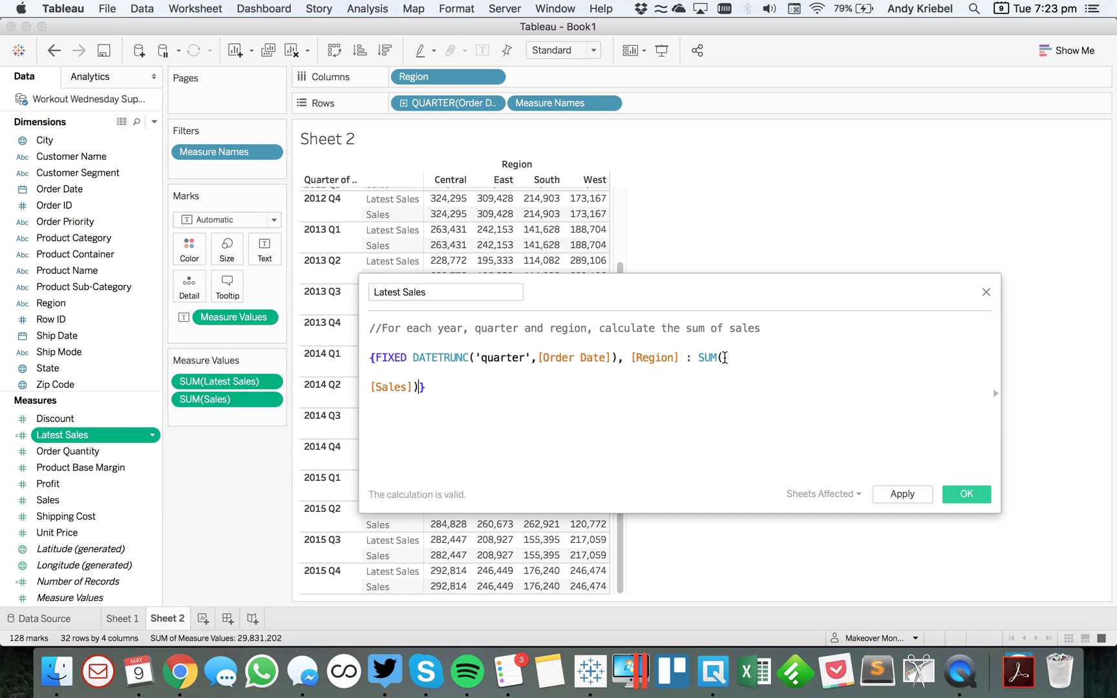
{"action": "key", "text": "Up"}
{"action": "key", "text": "Up"}
{"action": "key", "text": "Up"}
{"action": "key", "text": "Up"}
{"action": "key", "text": "Down"}
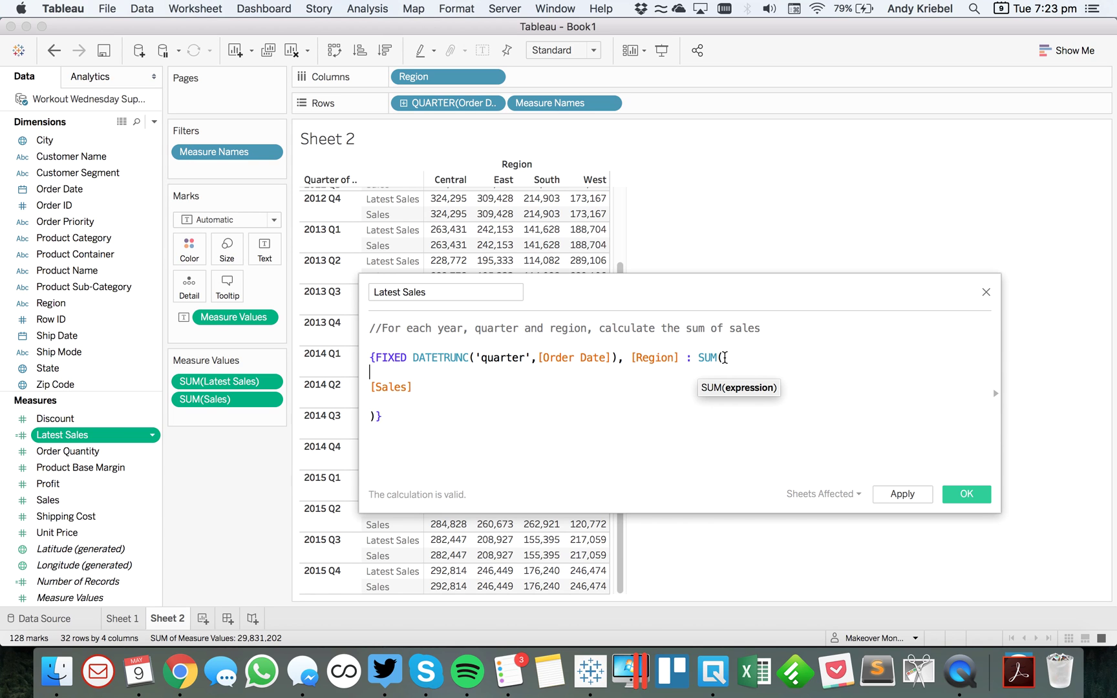
{"action": "key", "text": "Return"}
{"action": "key", "text": "Up"}
- Insert IF DATETRUNC('quarter',[Order Date])={MAX(DATETRUNC('quarter',[Order Date]))} above [Sales]
{"action": "type", "text": "IF"}
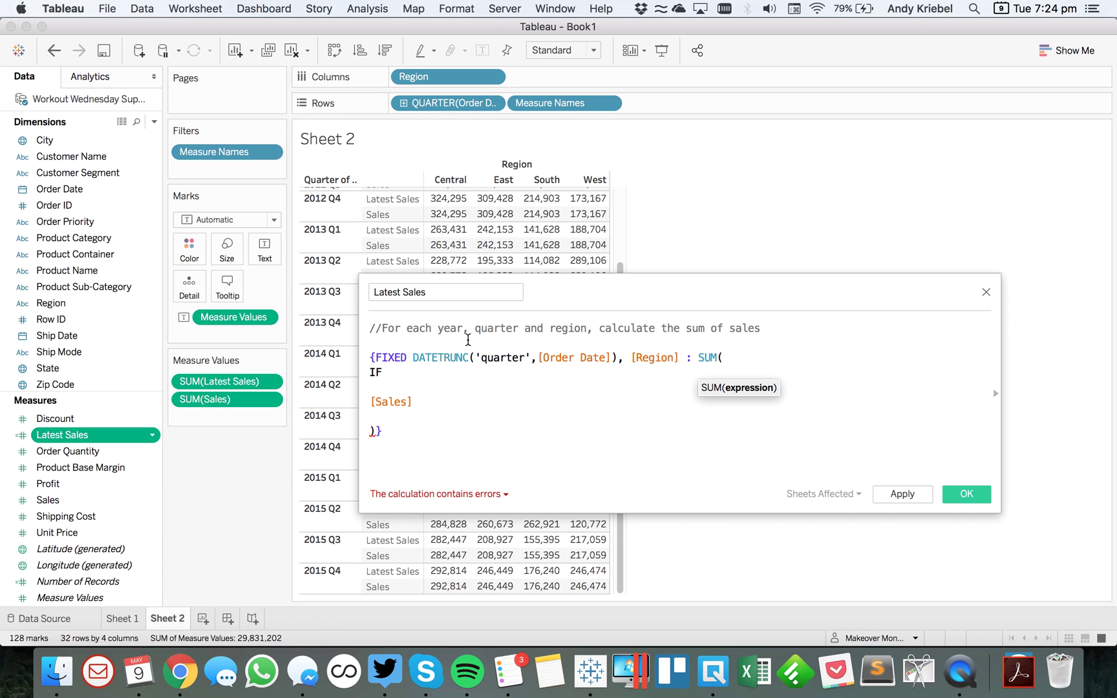
{"action": "left_click", "coordinate": [414, 358]}
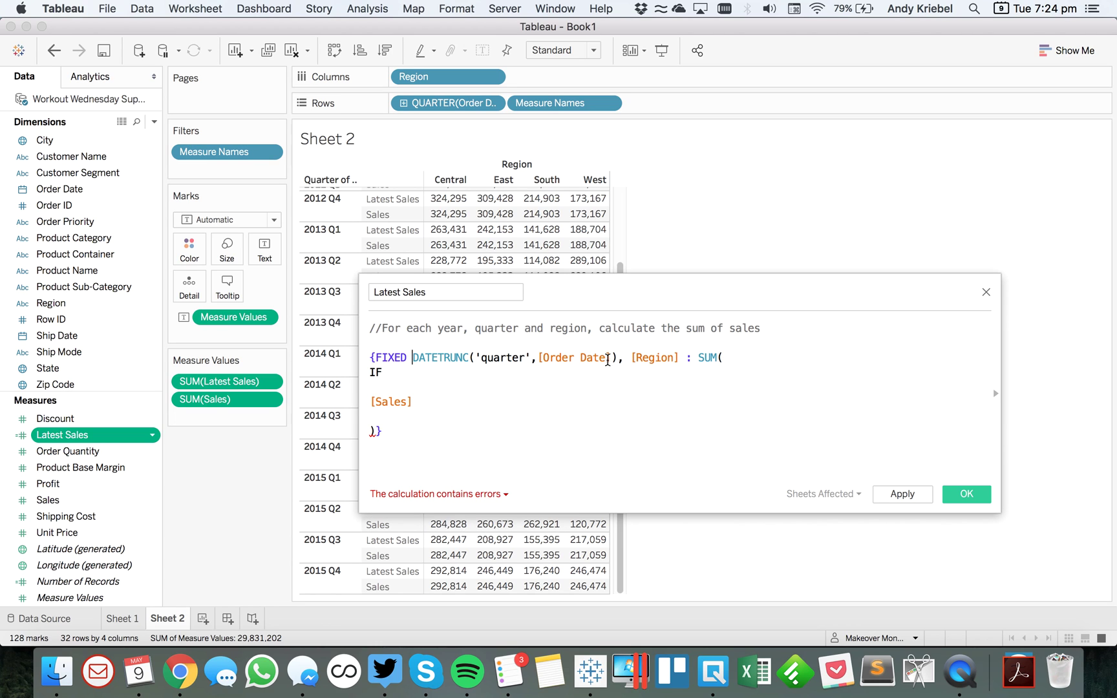
{"action": "left_click", "coordinate": [617, 360], "text": "shift"}
{"action": "key", "text": "super+c"}
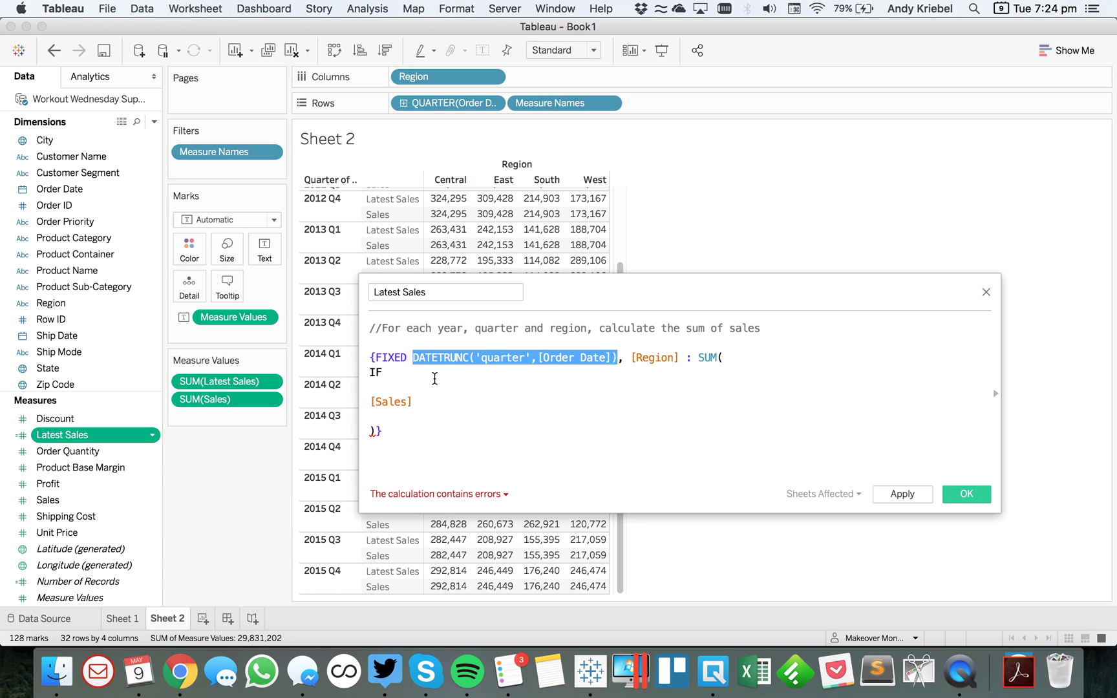
{"action": "left_click", "coordinate": [435, 380]}
{"action": "key", "text": "super+v"}
{"action": "type", "text": "="}
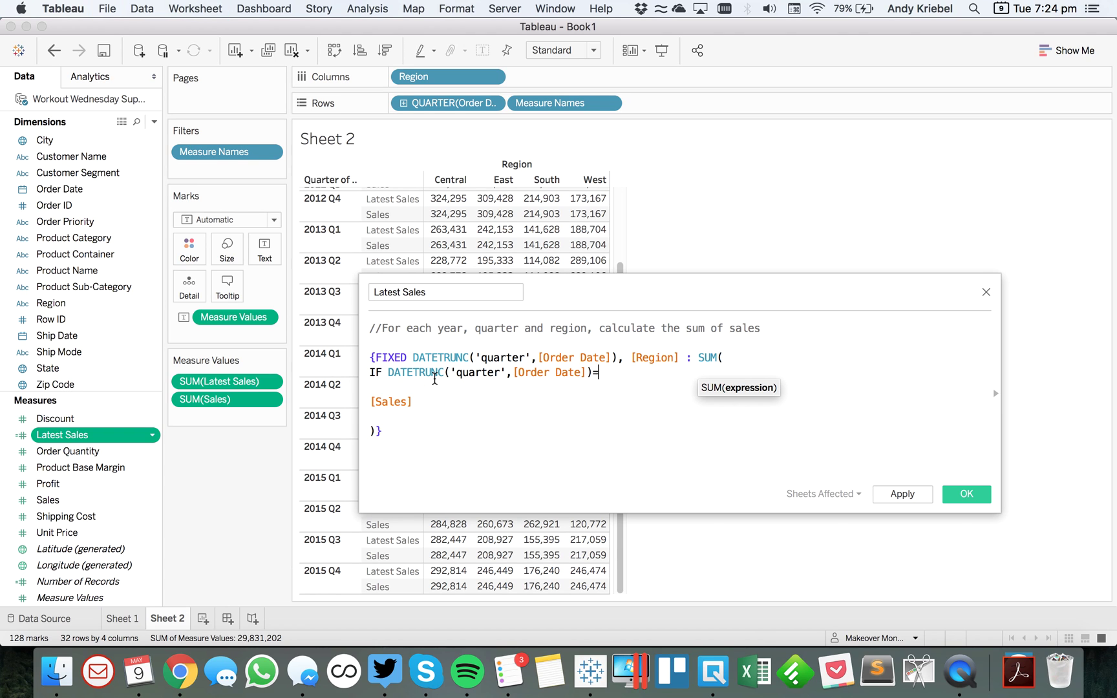
{"action": "type", "text": "{MAX"}
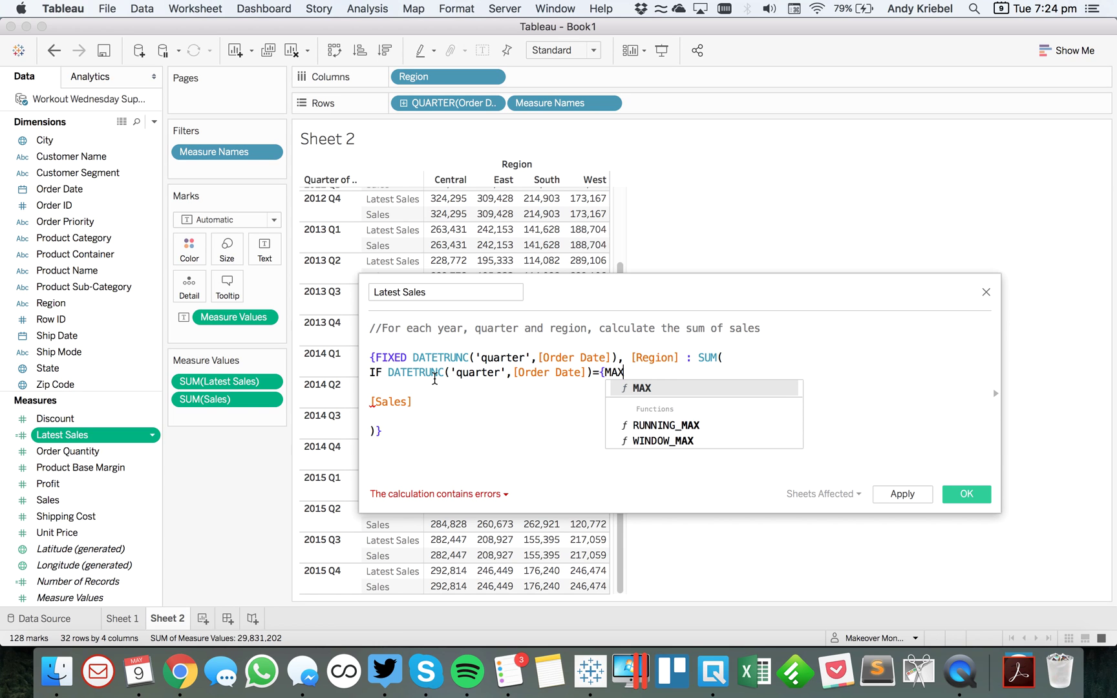
{"action": "type", "text": "()"}
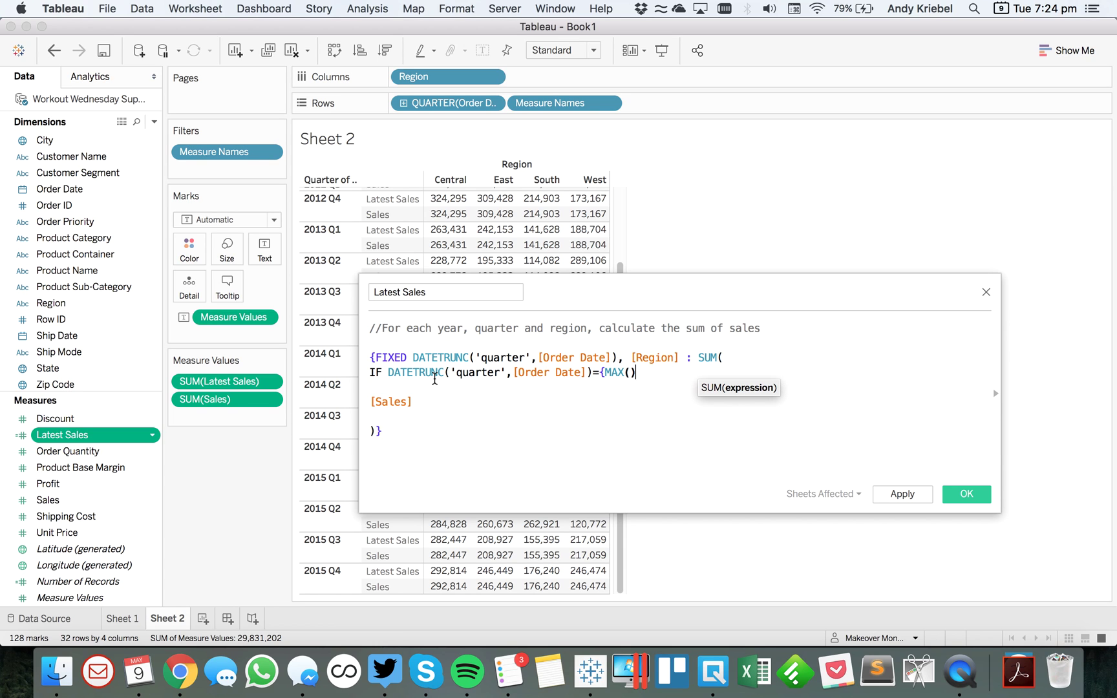
{"action": "type", "text": "}"}
{"action": "key", "text": "Left"}
{"action": "key", "text": "Left"}
{"action": "key", "text": "super+v"}
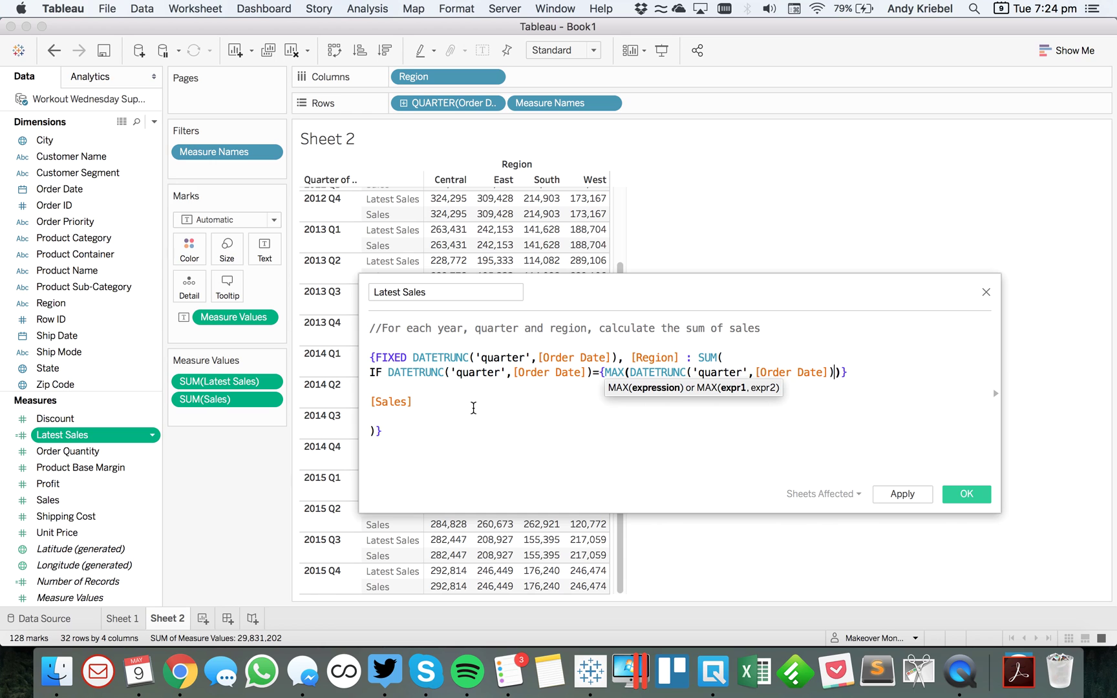
- Add THEN before [Sales] and END after it to close the IF
{"action": "left_click", "coordinate": [532, 399]}
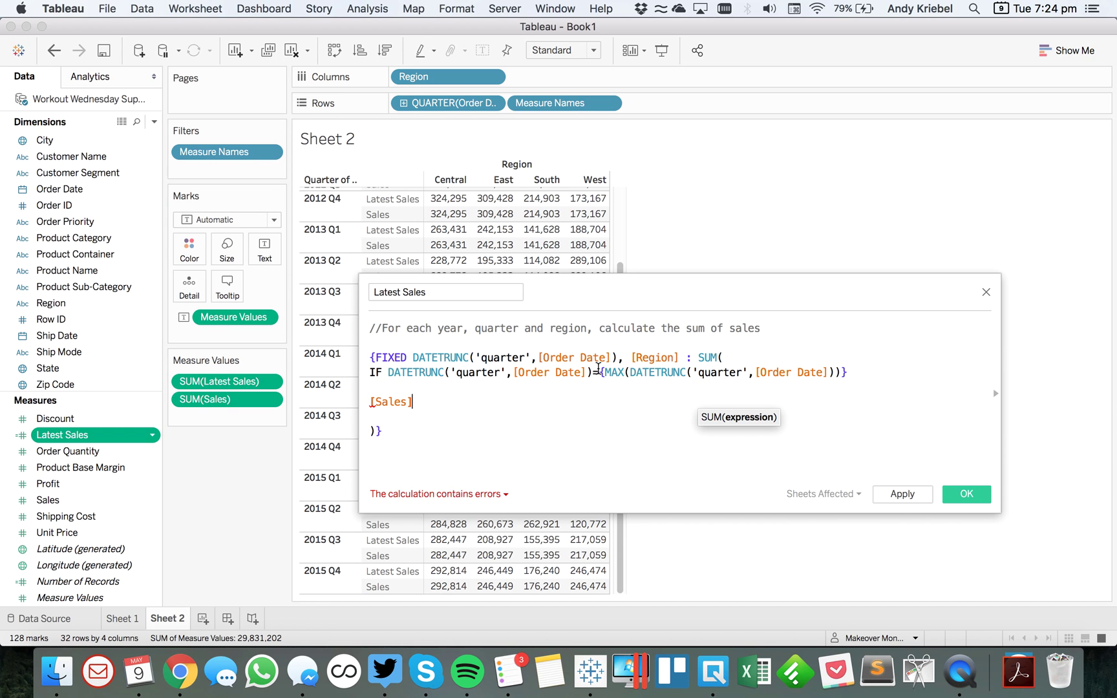
{"action": "left_click_drag", "start_coordinate": [601, 372], "coordinate": [840, 372]}
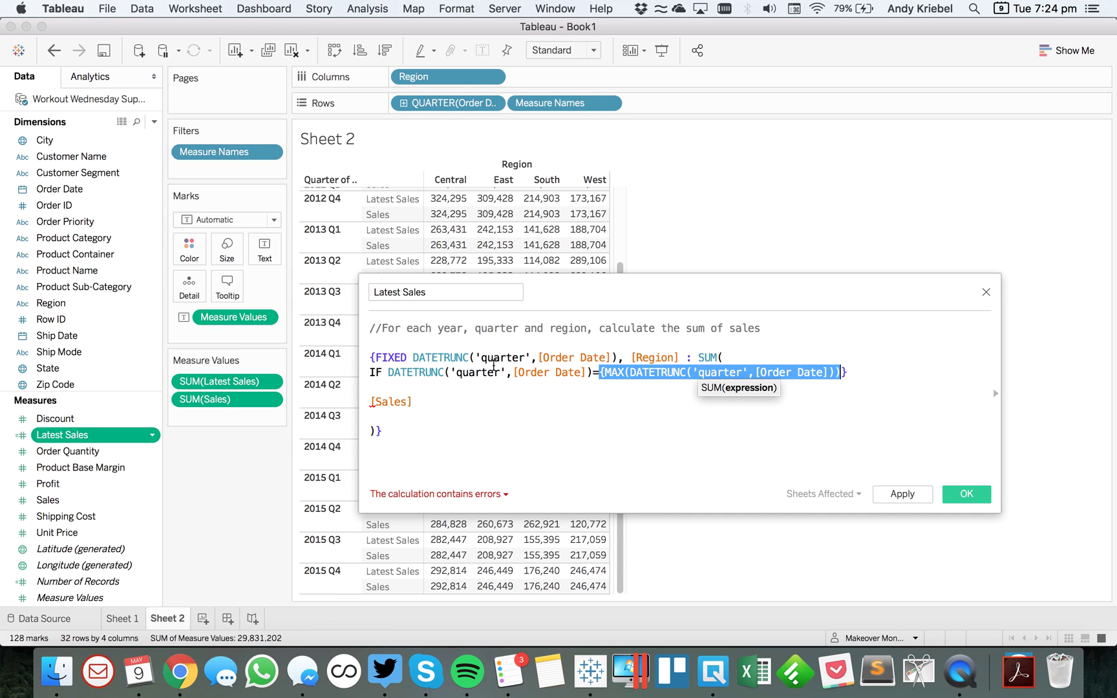
{"action": "left_click", "coordinate": [433, 384]}
{"action": "type", "text": "THEN"}
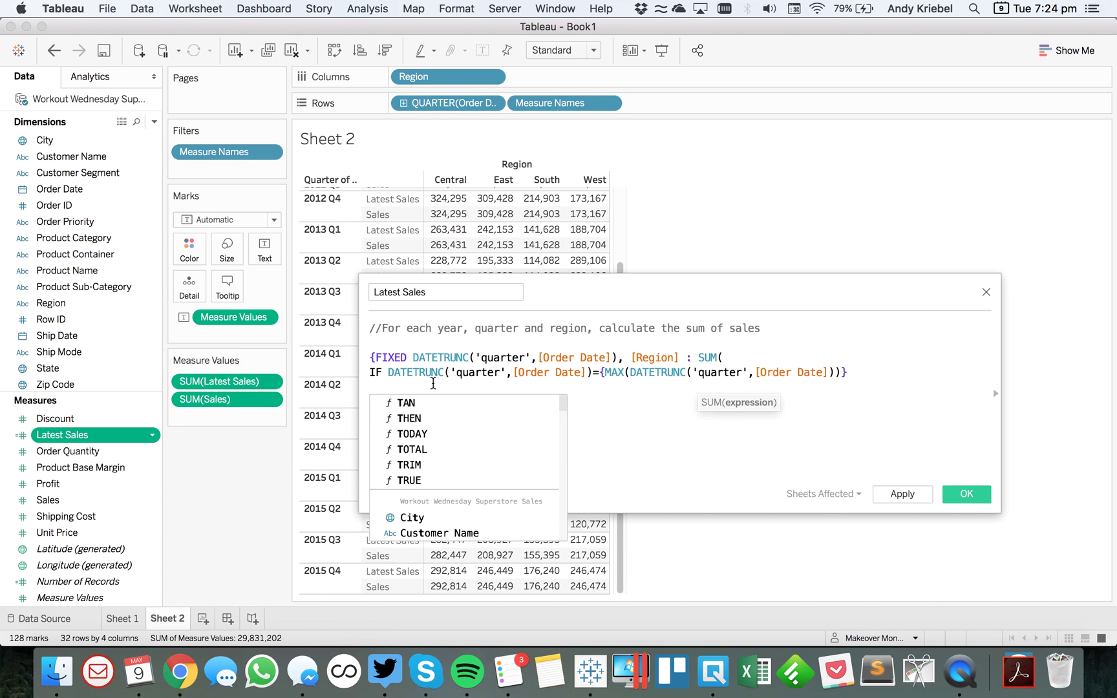
{"action": "key", "text": "Down"}
{"action": "key", "text": "Down"}
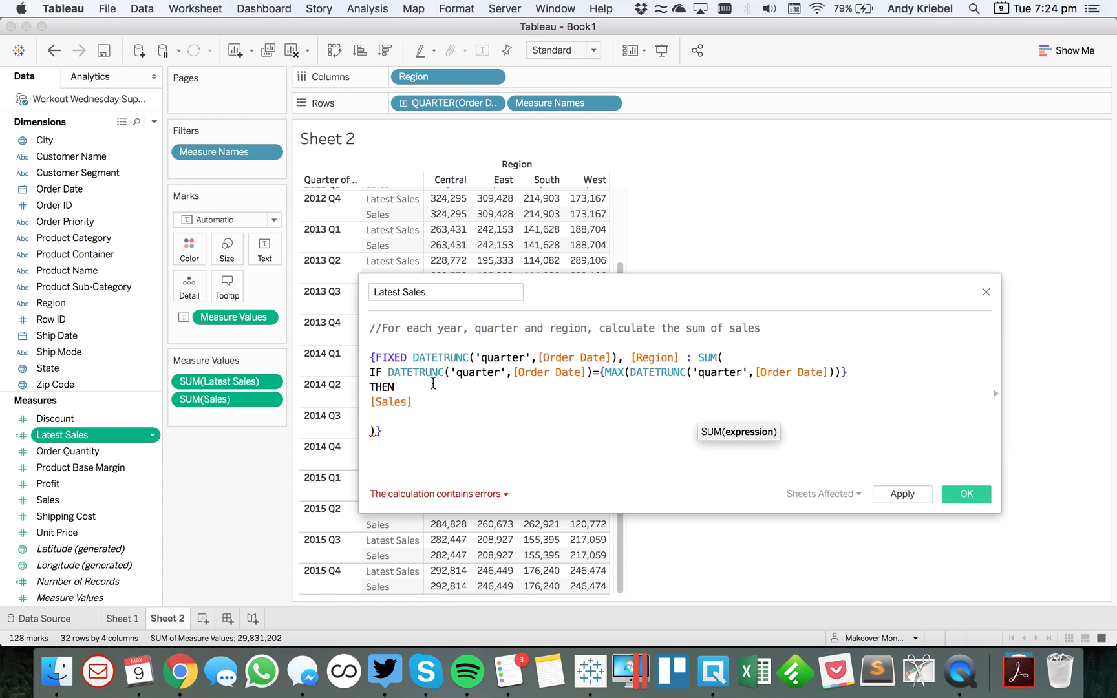
{"action": "type", "text": "END"}
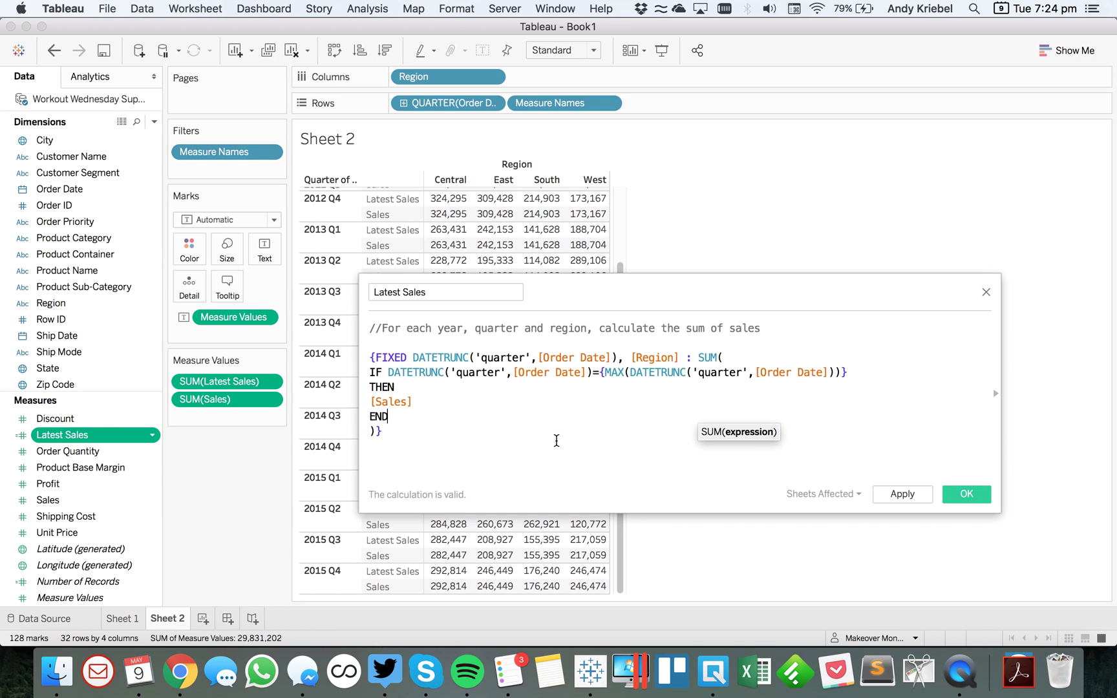
- Insert FIXED [Region] : before MAX in the latest-quarter expression
{"action": "left_click", "coordinate": [604, 374]}
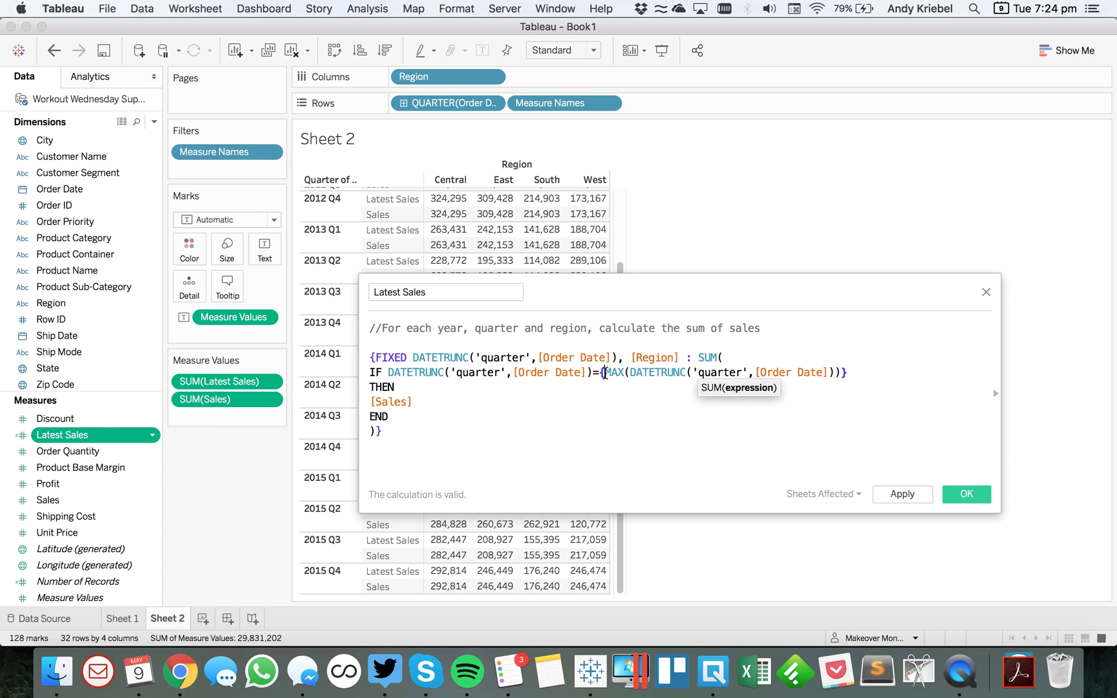
{"action": "type", "text": "FIX "}
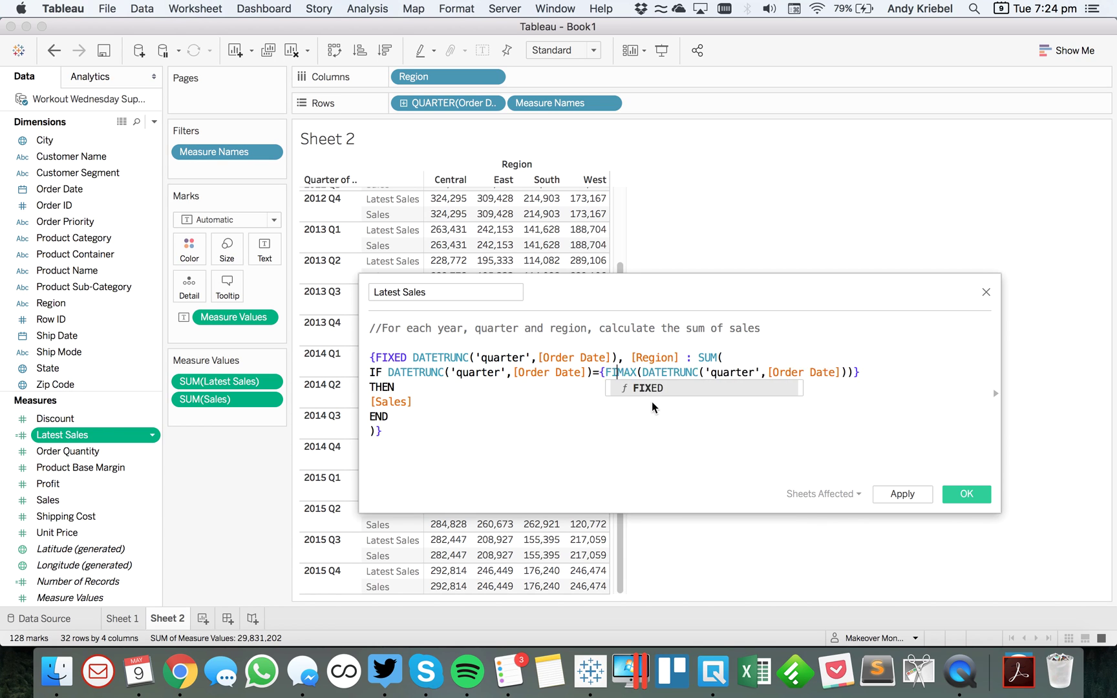
{"action": "type", "text": "ed"}
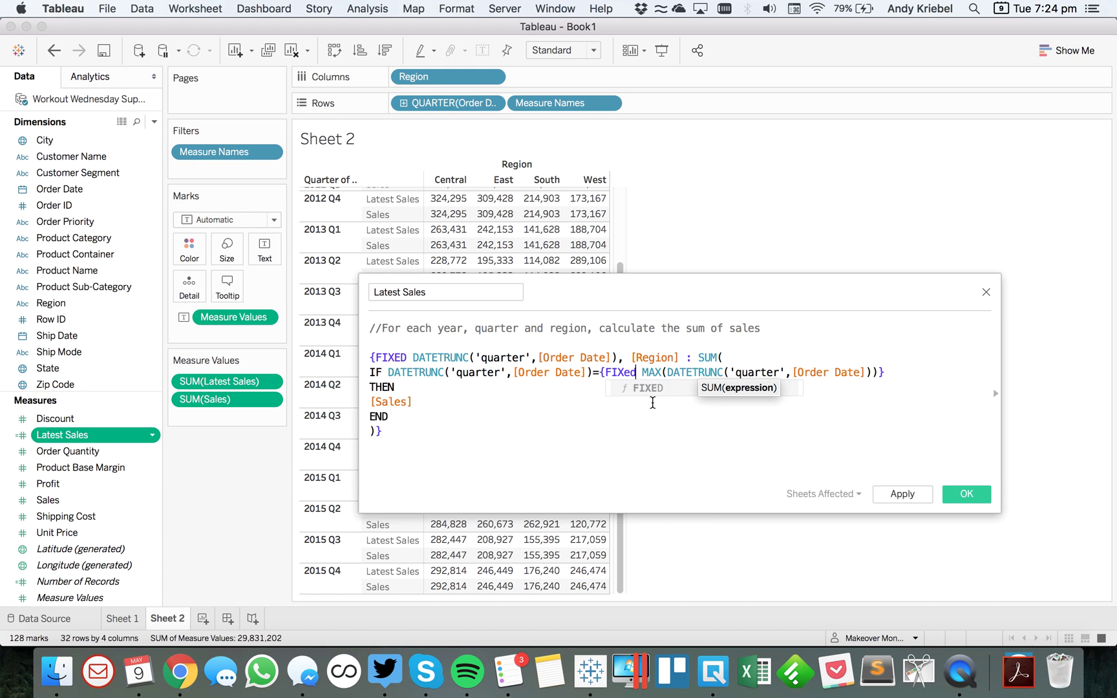
{"action": "key", "text": "Return"}
{"action": "key", "text": "BackSpace"}
{"action": "key", "text": "BackSpace"}
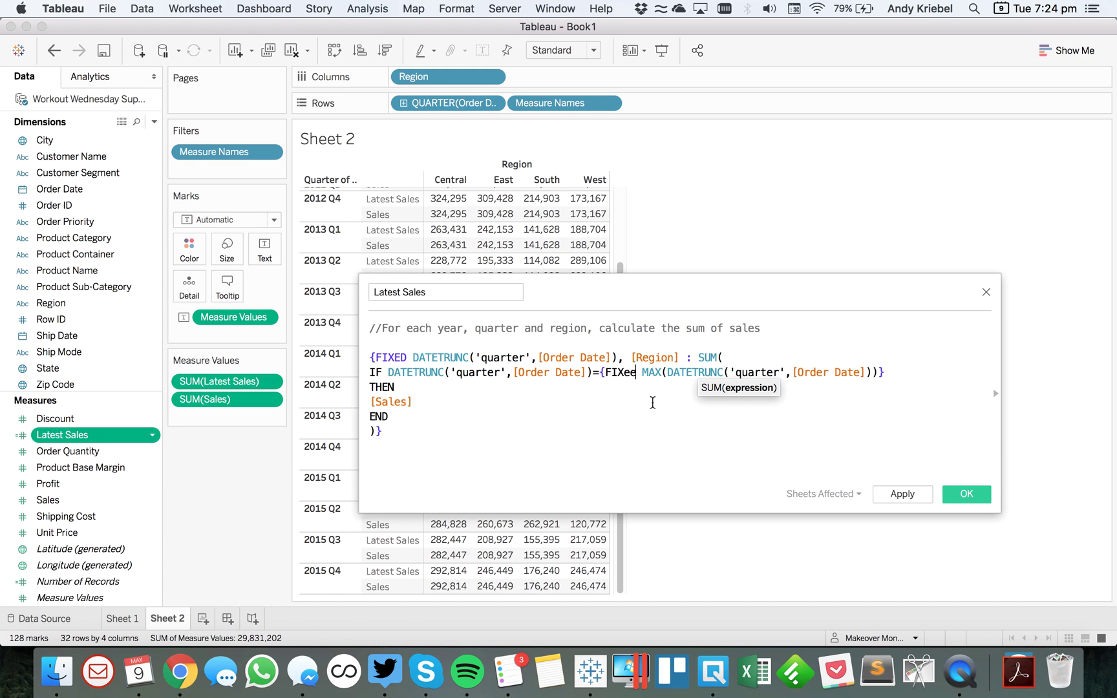
{"action": "type", "text": "ED"}
{"action": "type", "text": " Reg"}
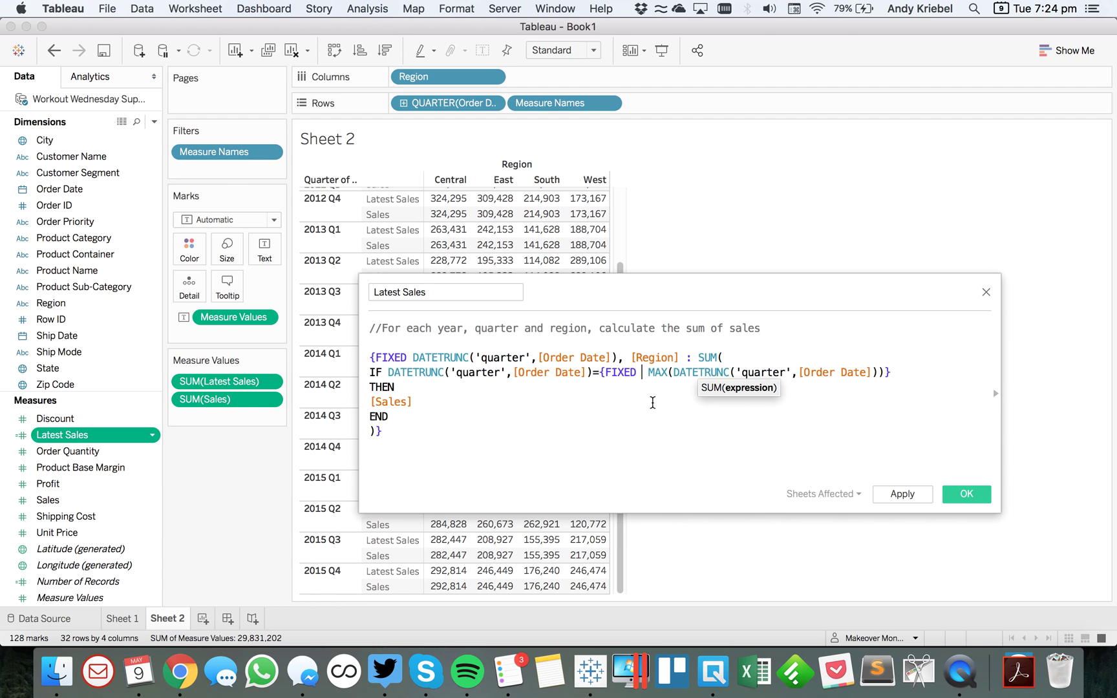
{"action": "left_click", "coordinate": [691, 450]}
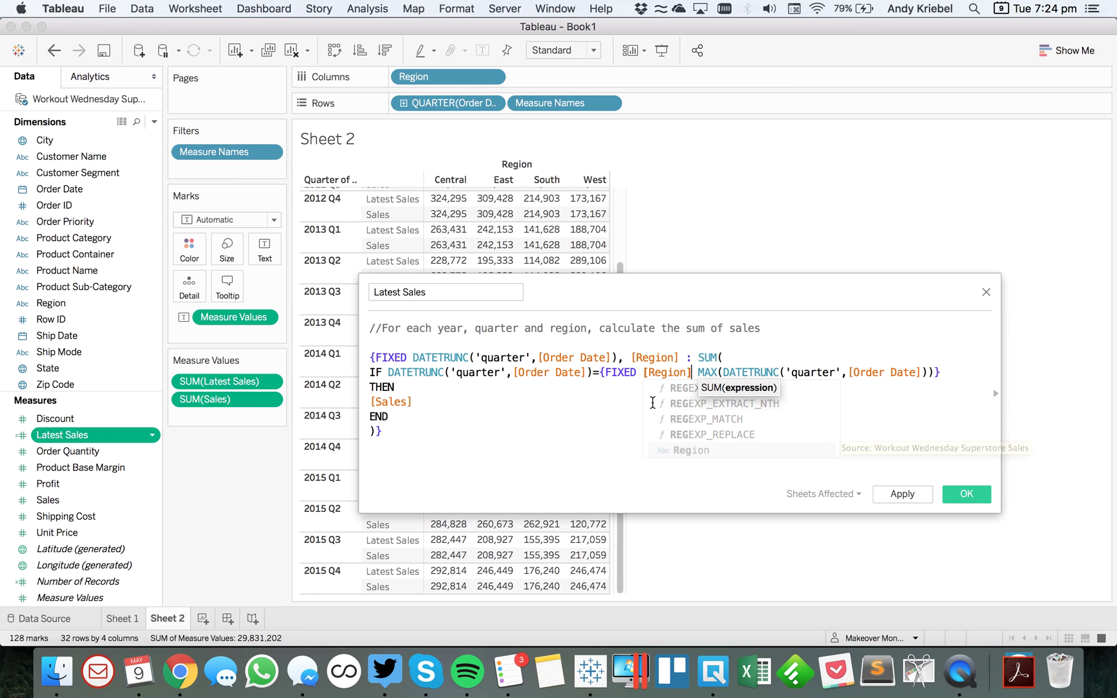
{"action": "type", "text": ":"}
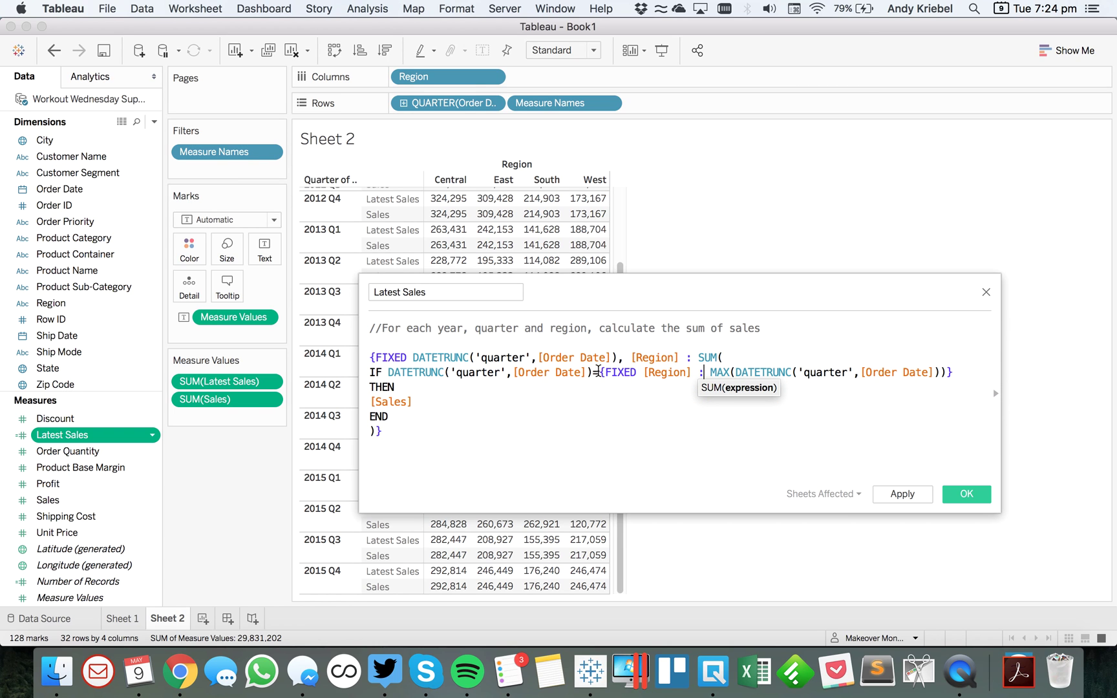
- Apply the finished Latest Sales formula to the table and close the editor
{"action": "left_click_drag", "start_coordinate": [603, 372], "coordinate": [766, 373]}
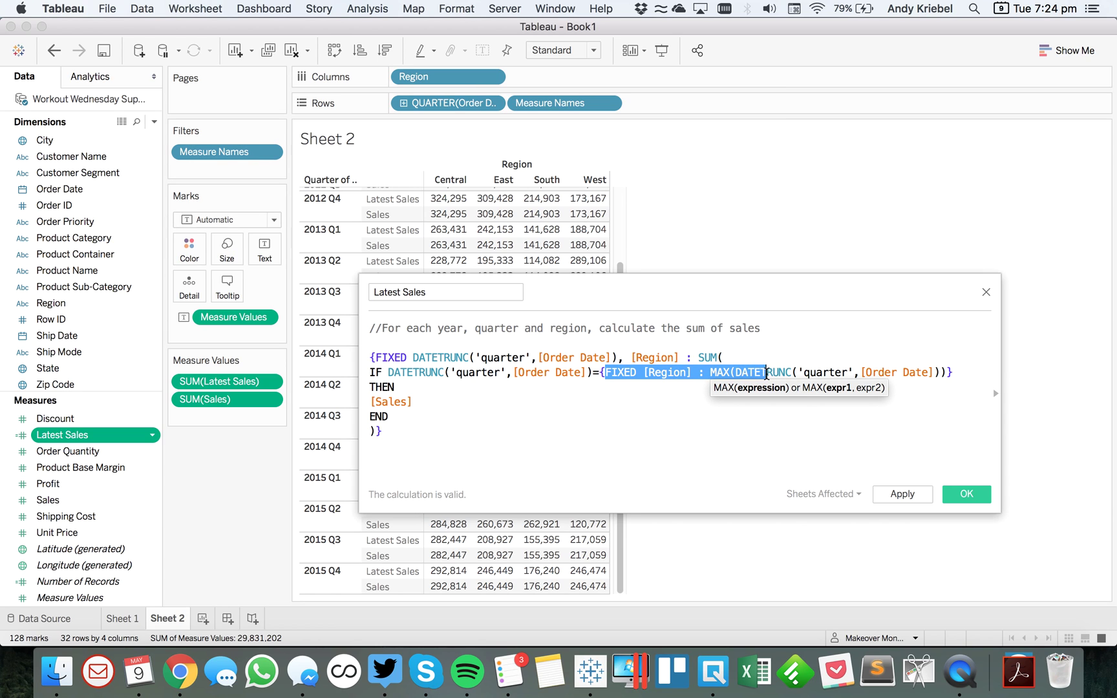
{"action": "left_click", "coordinate": [767, 374]}
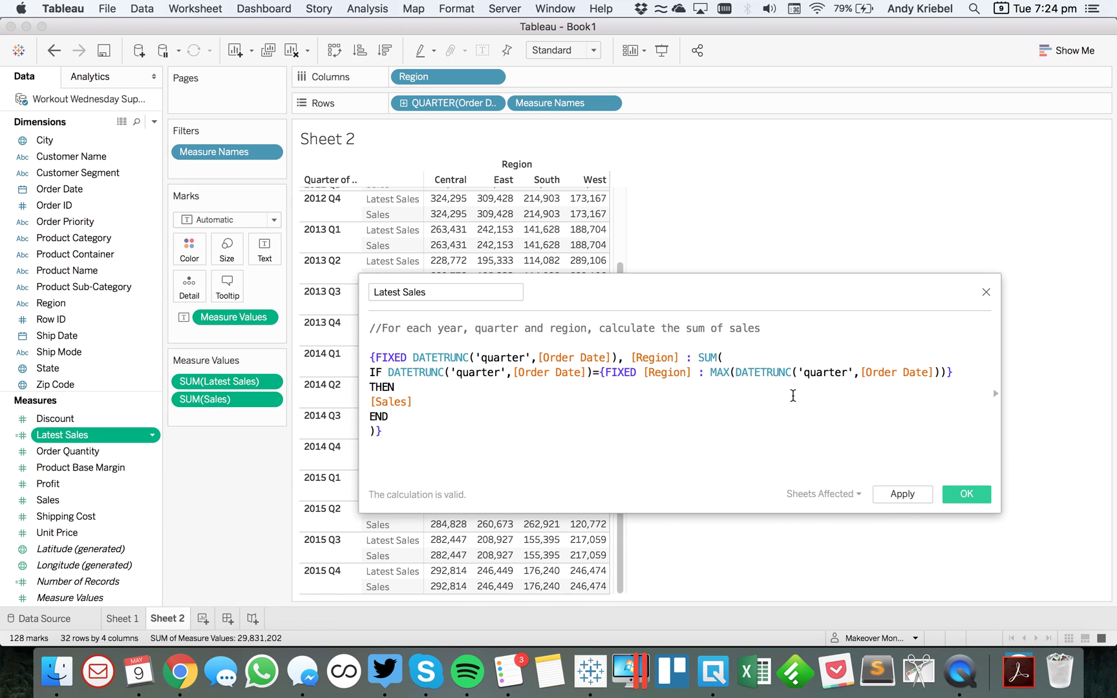
{"action": "left_click", "coordinate": [903, 500]}
{"action": "left_click", "coordinate": [905, 495]}
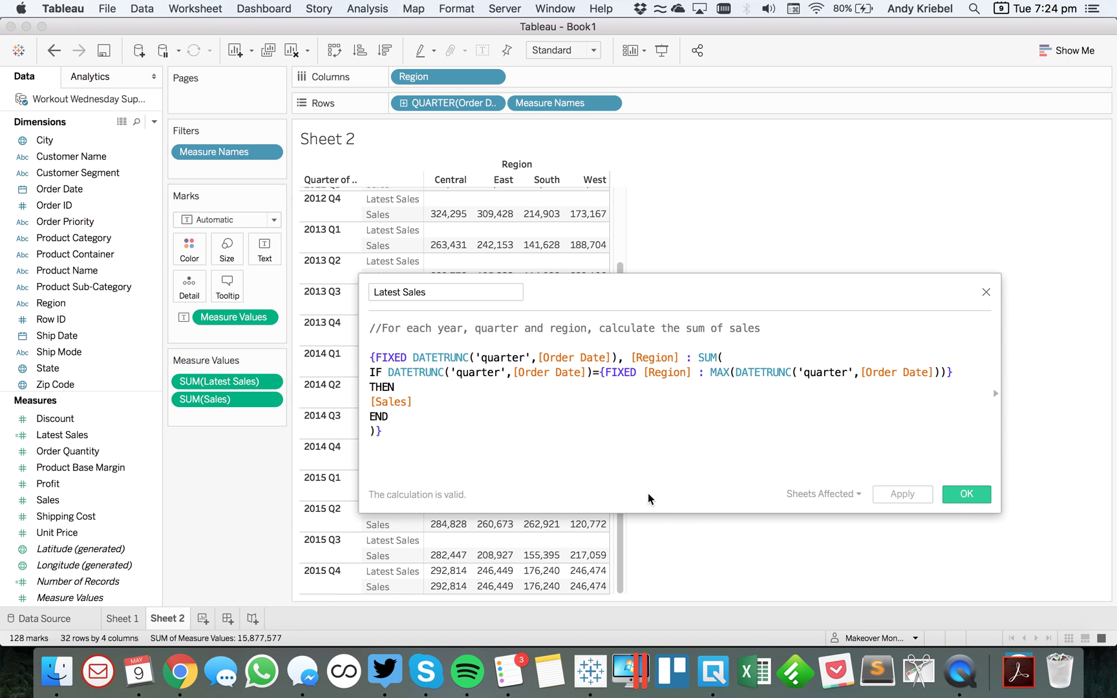
{"action": "left_click", "coordinate": [978, 497]}
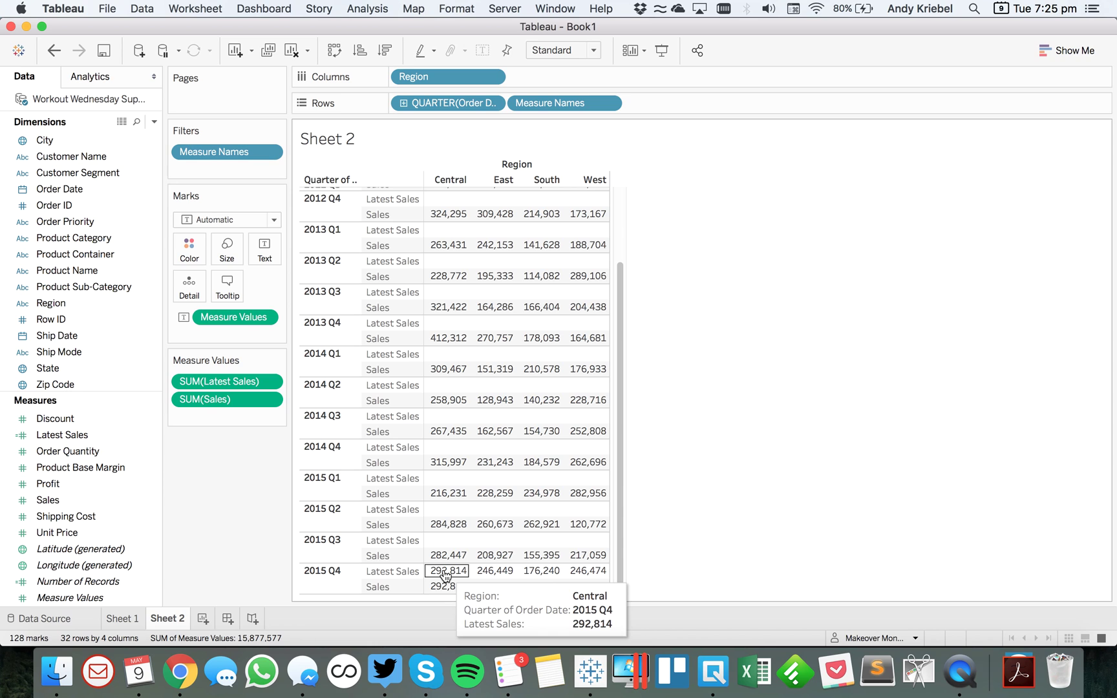
- On Sheet 1, colour the lines by Latest Sales, then return to Sheet 2
{"action": "left_click", "coordinate": [123, 619]}
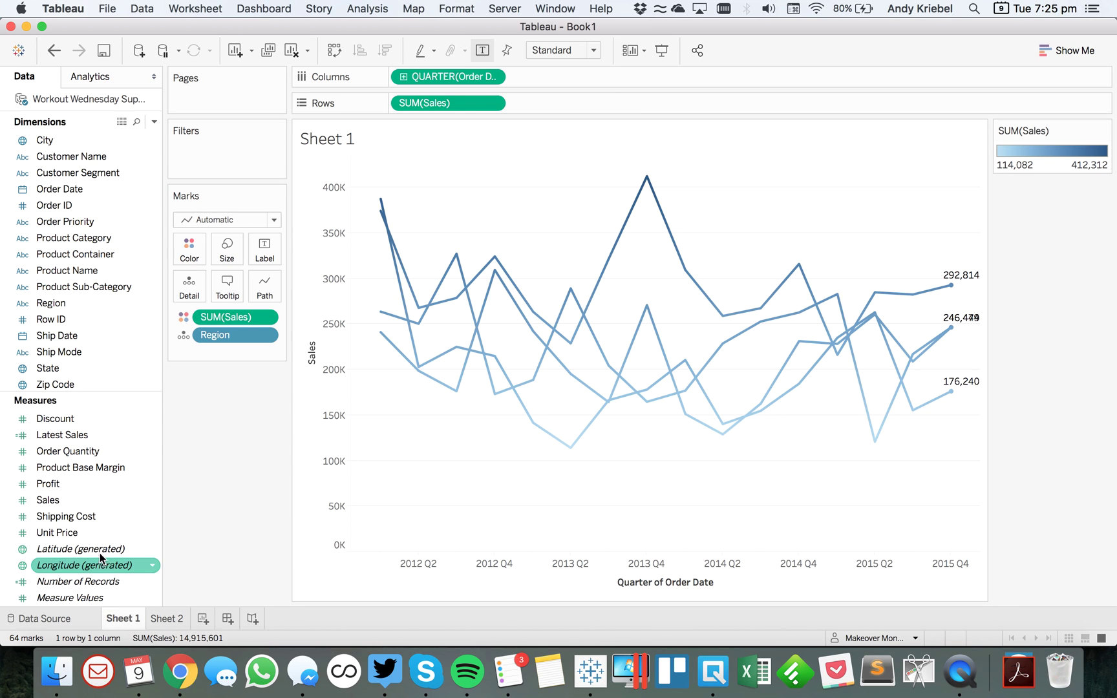
{"action": "left_click_drag", "start_coordinate": [73, 435], "coordinate": [233, 317]}
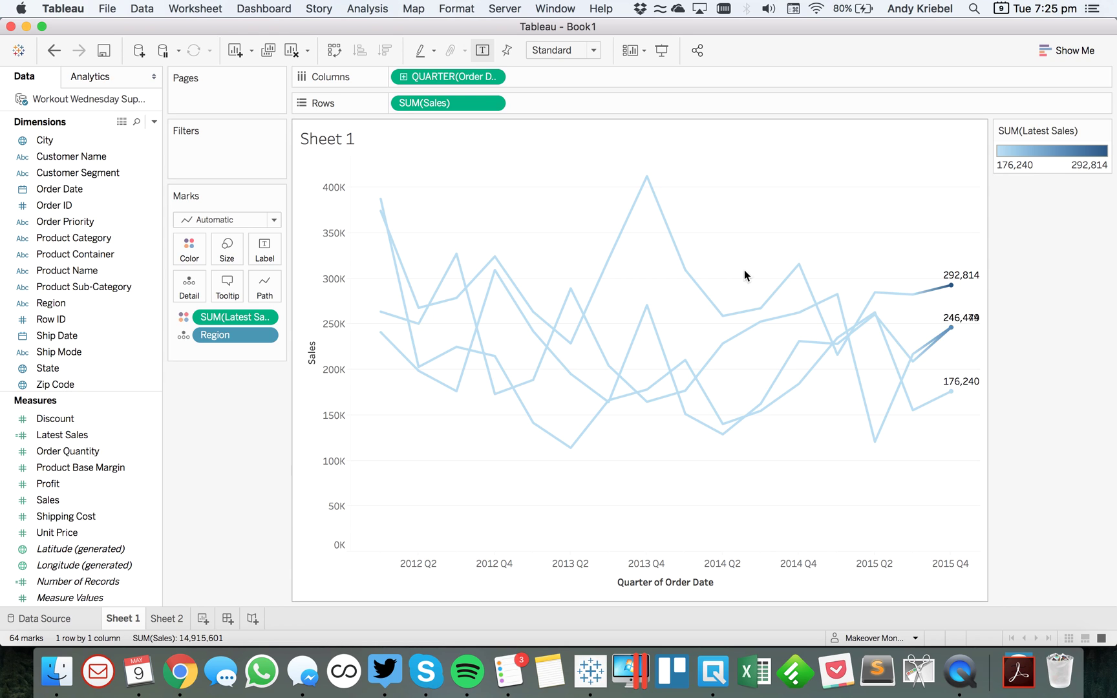
{"action": "left_click", "coordinate": [162, 619]}
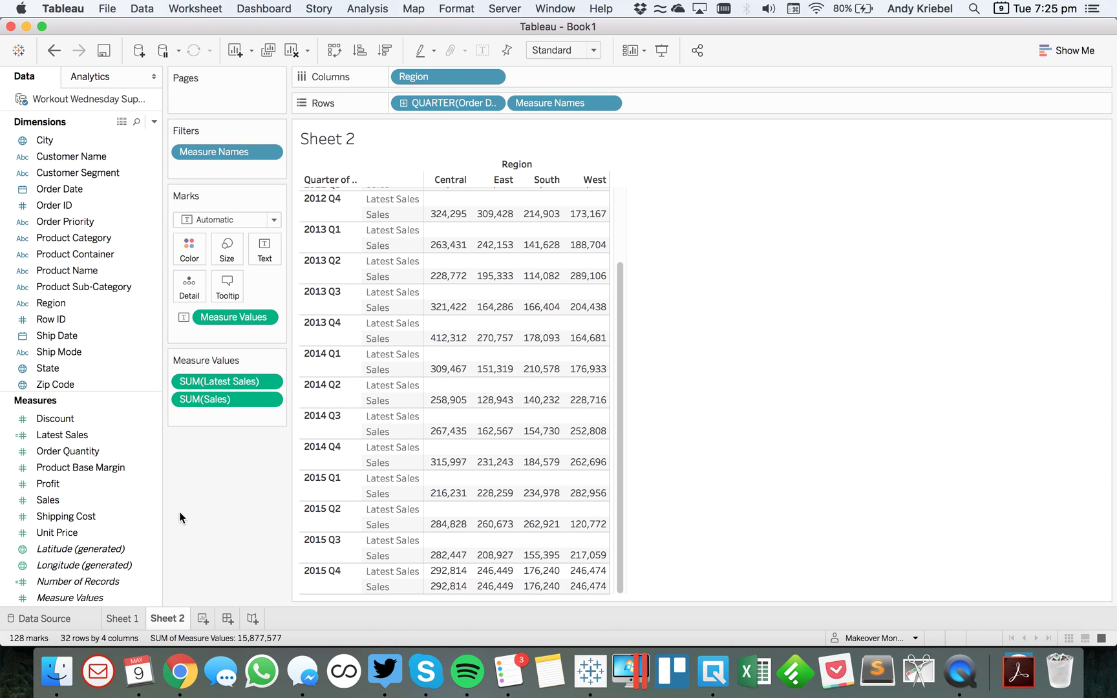
- Reopen Latest Sales and add '{ FIXED [Region] :' and 'SUM(' above the formula
{"action": "right_click", "coordinate": [89, 433]}
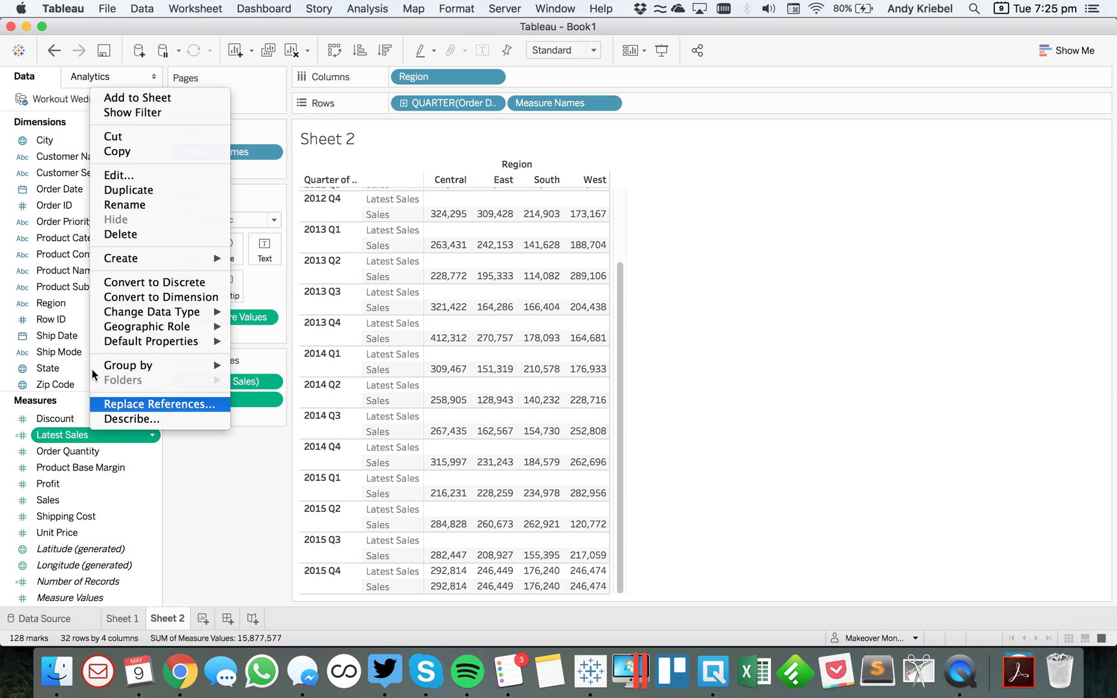
{"action": "left_click", "coordinate": [114, 176]}
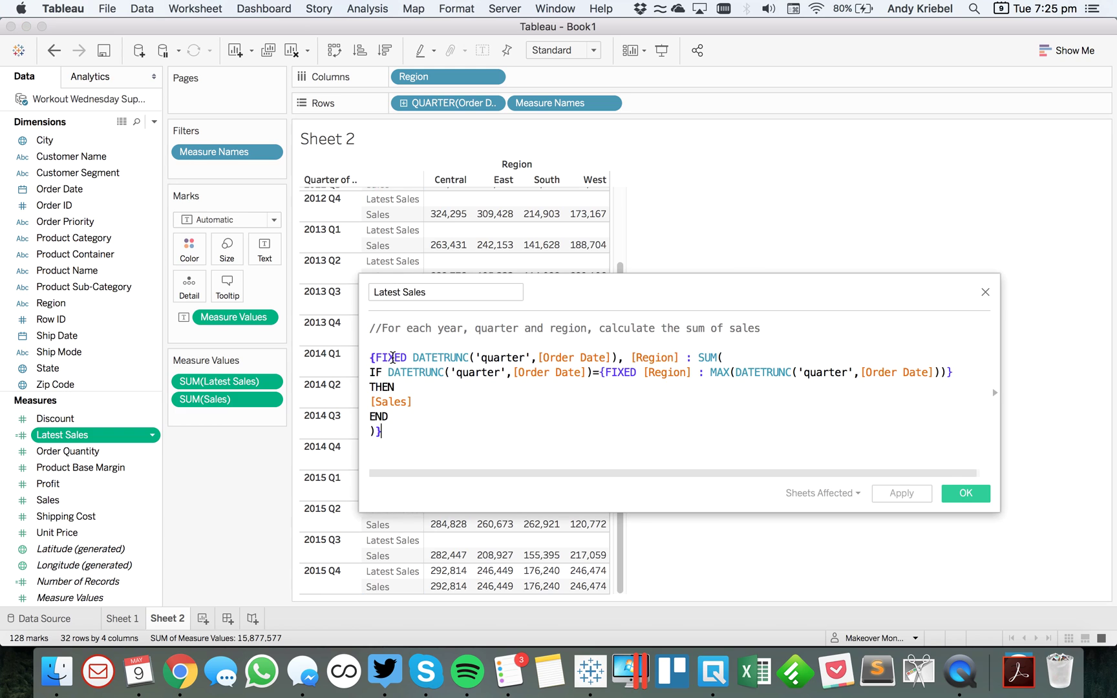
{"action": "left_click", "coordinate": [385, 349]}
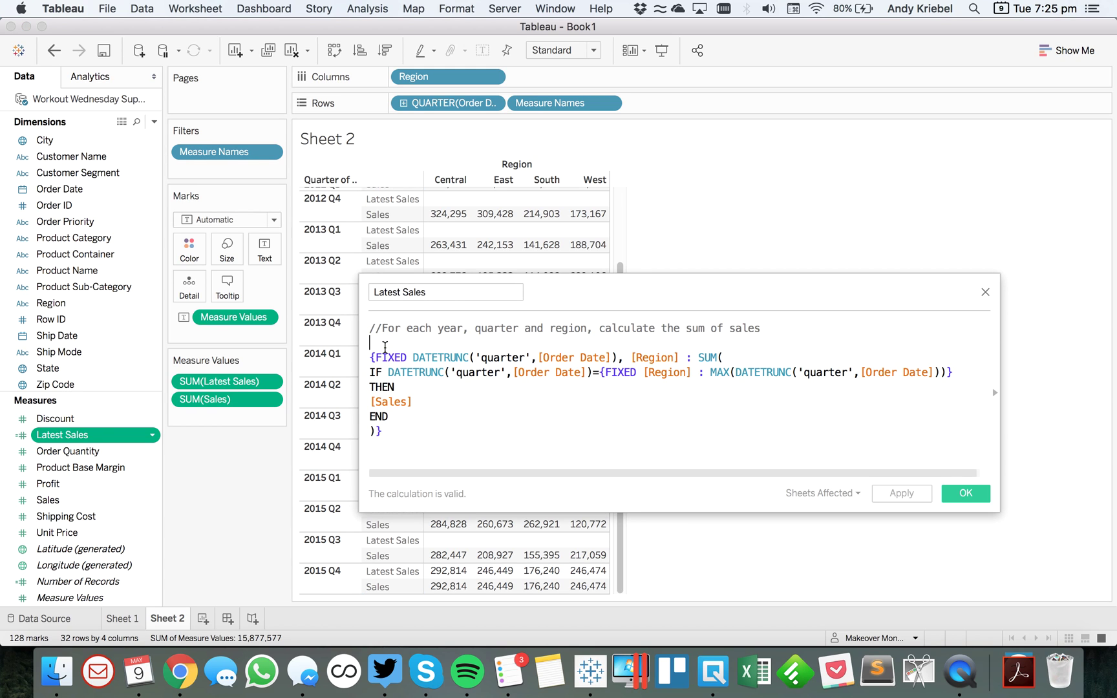
{"action": "key", "text": "Return"}
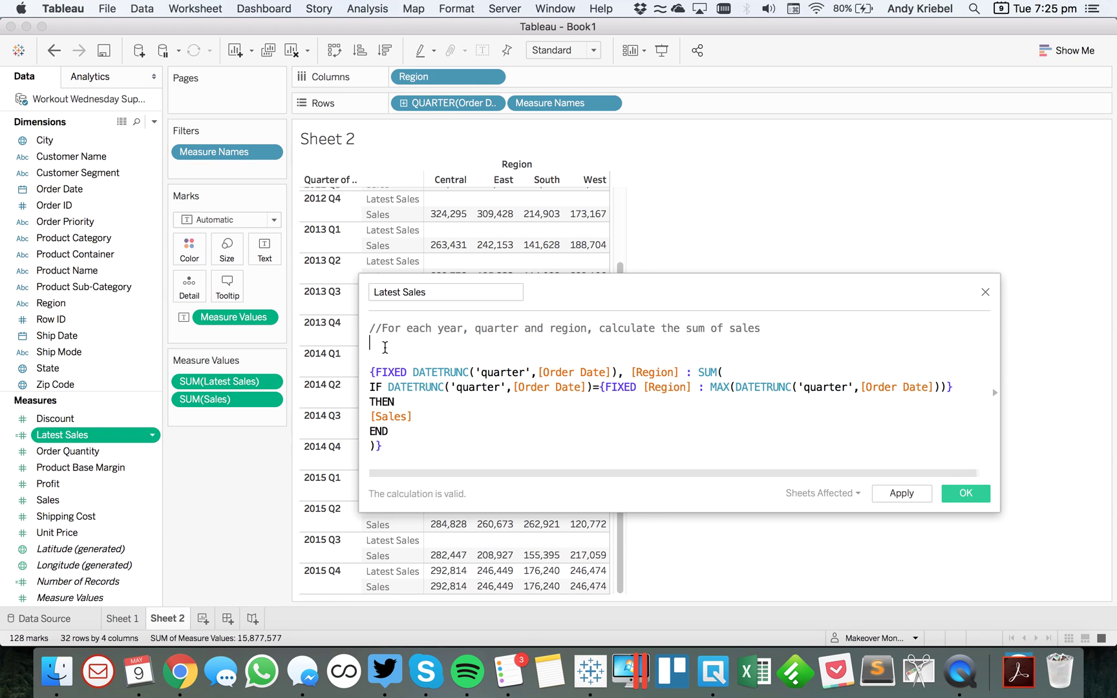
{"action": "type", "text": "{ FIXED "}
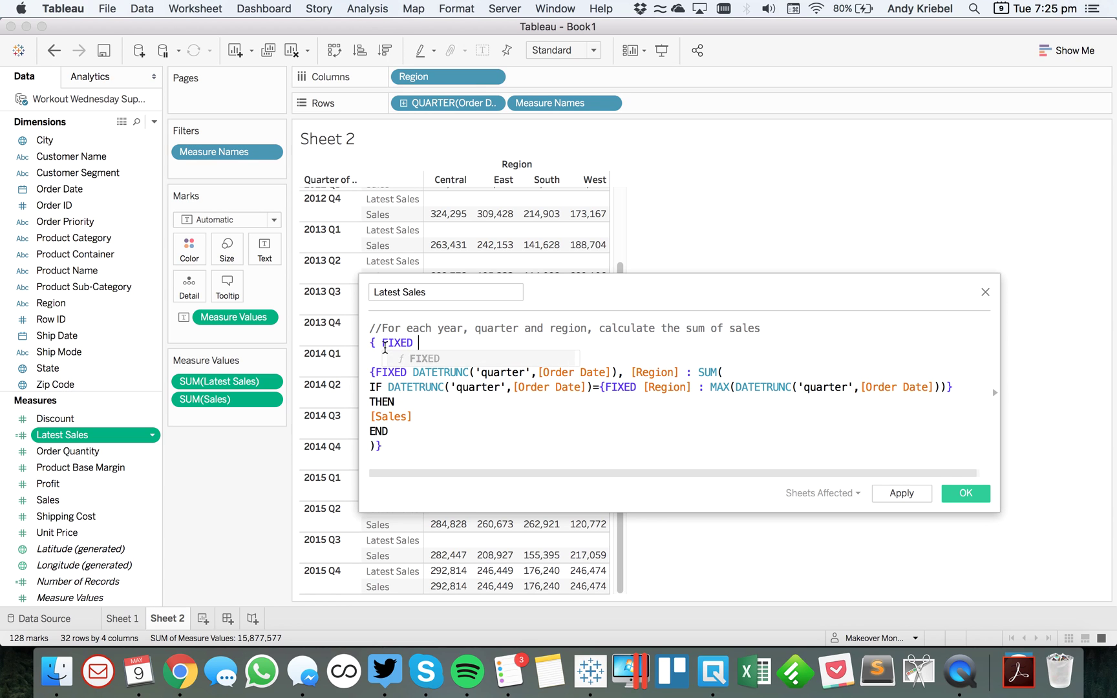
{"action": "type", "text": "region"}
{"action": "key", "text": "Return"}
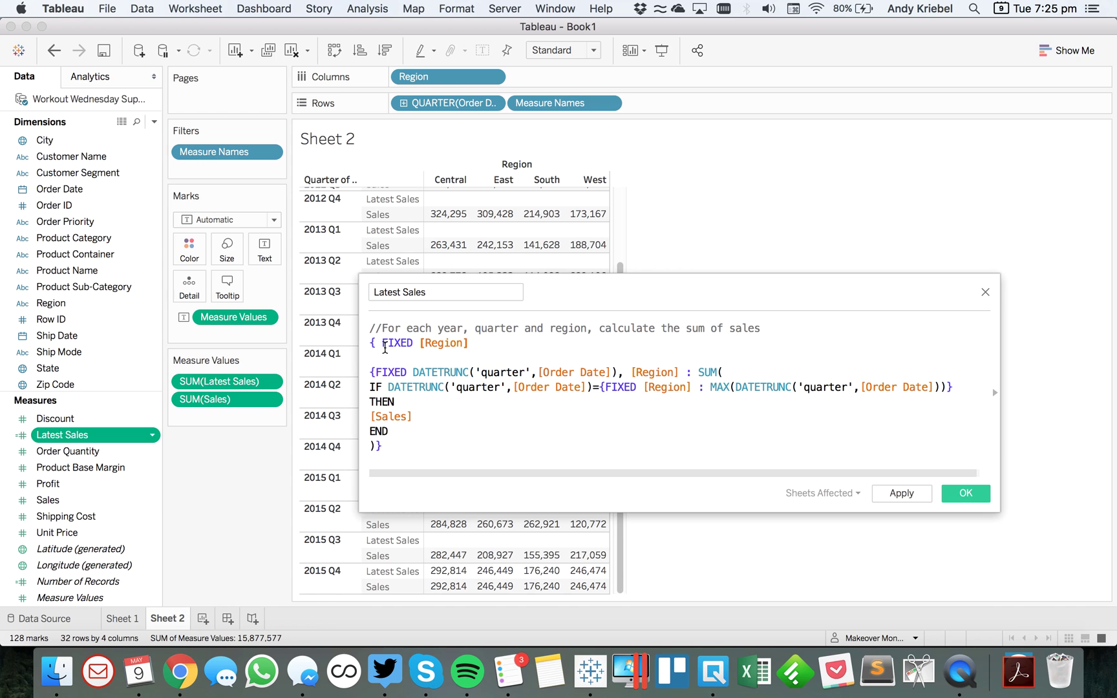
{"action": "type", "text": ":"}
{"action": "key", "text": "Down"}
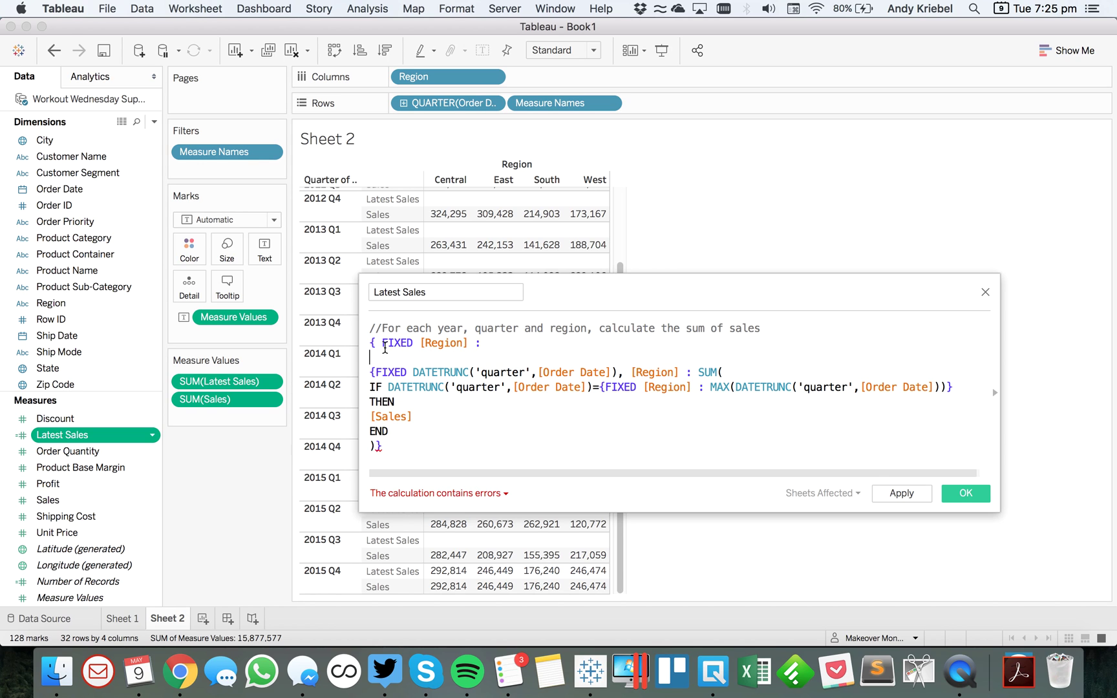
{"action": "type", "text": "SUM"}
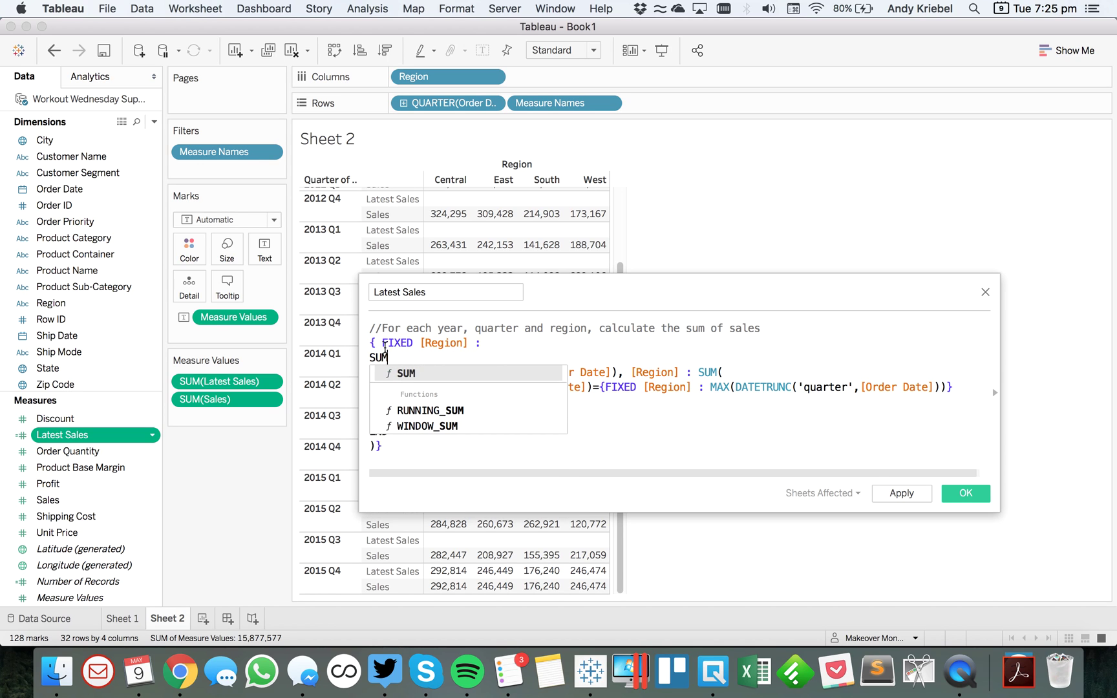
{"action": "type", "text": "("}
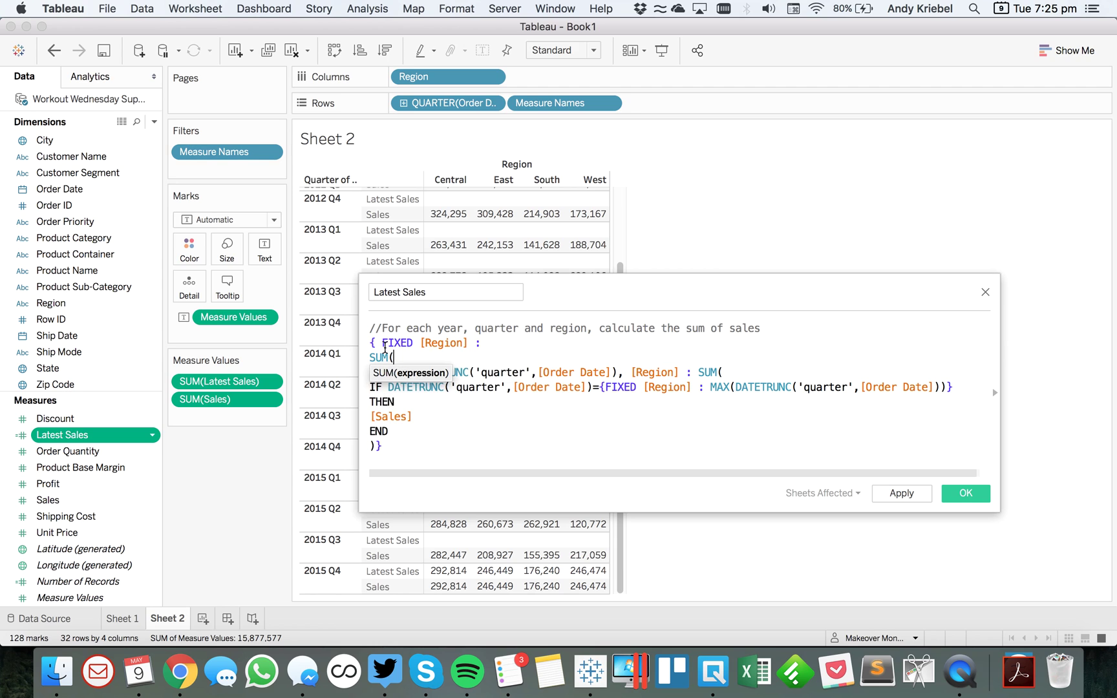
- Close the formula with ')' and '}' at its end
{"action": "left_click", "coordinate": [374, 448]}
{"action": "type", "text": ")"}
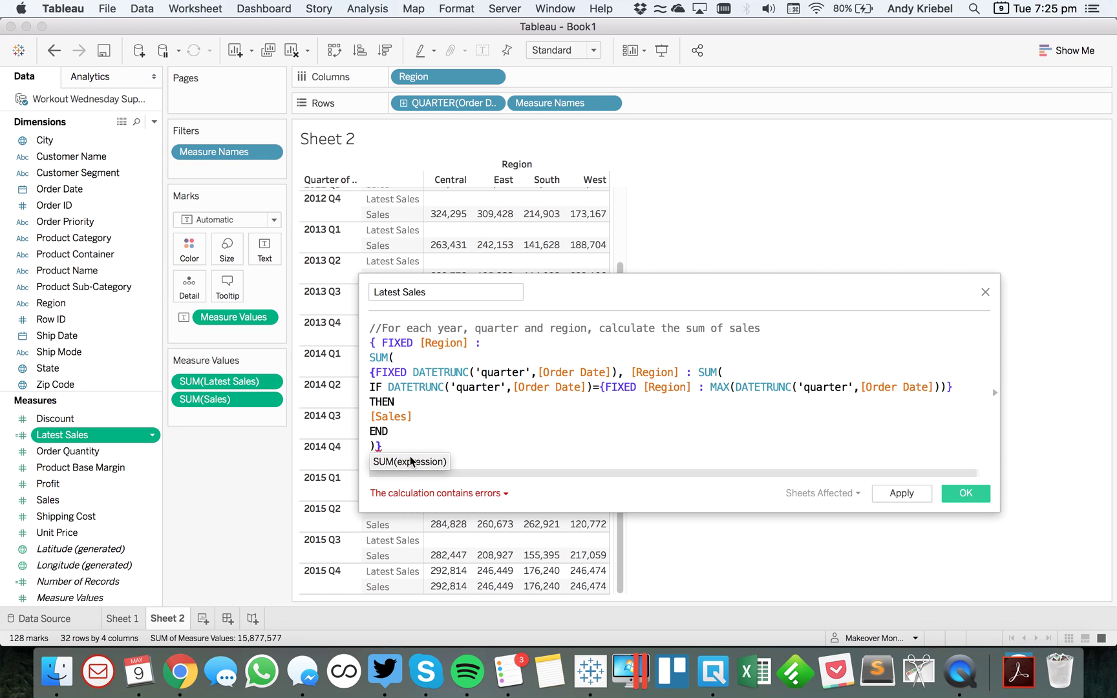
{"action": "left_click", "coordinate": [410, 457]}
{"action": "type", "text": ")"}
{"action": "key", "text": "Left"}
{"action": "key", "text": "Return"}
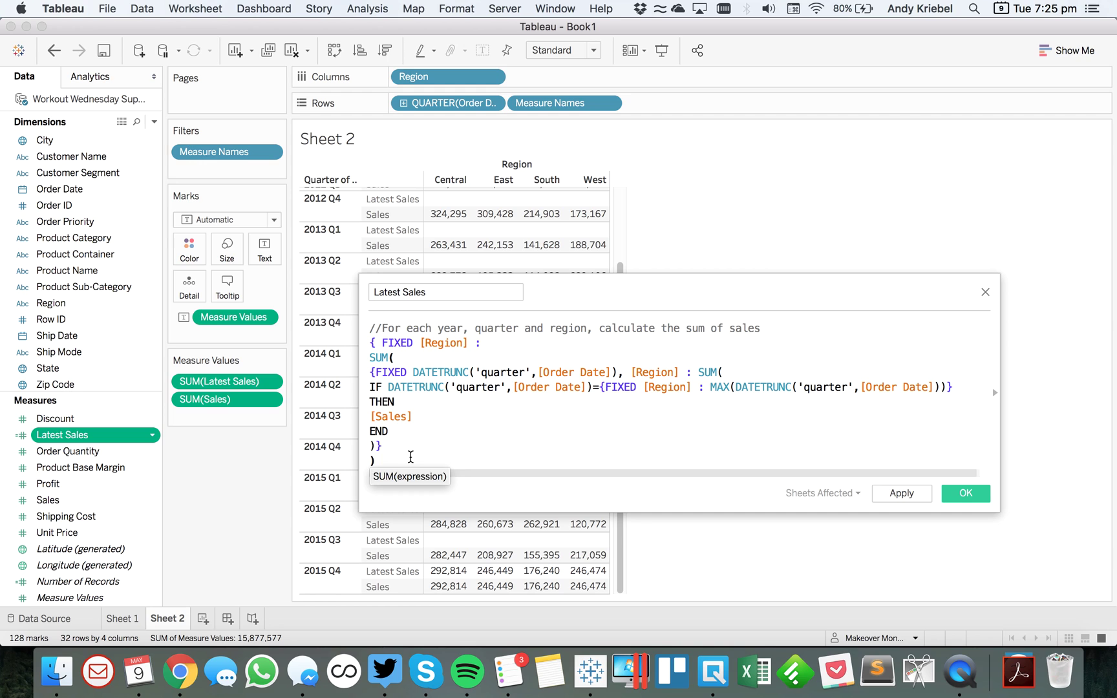
{"action": "left_click", "coordinate": [410, 457]}
{"action": "type", "text": "}"}
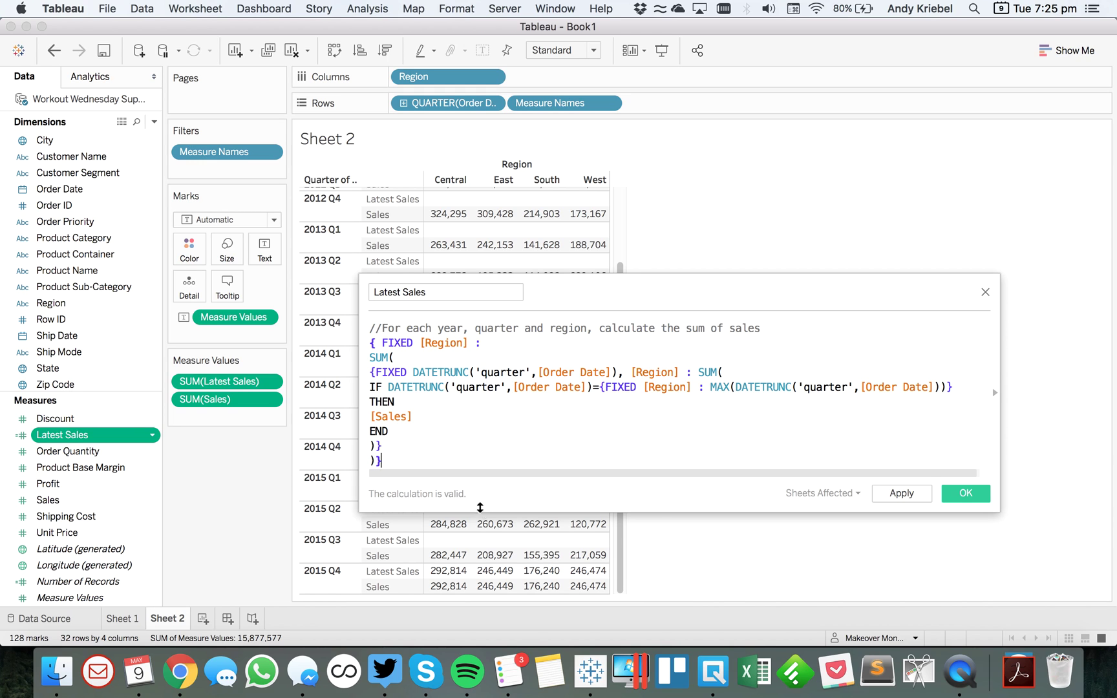
{"action": "left_click_drag", "start_coordinate": [480, 512], "coordinate": [483, 545]}
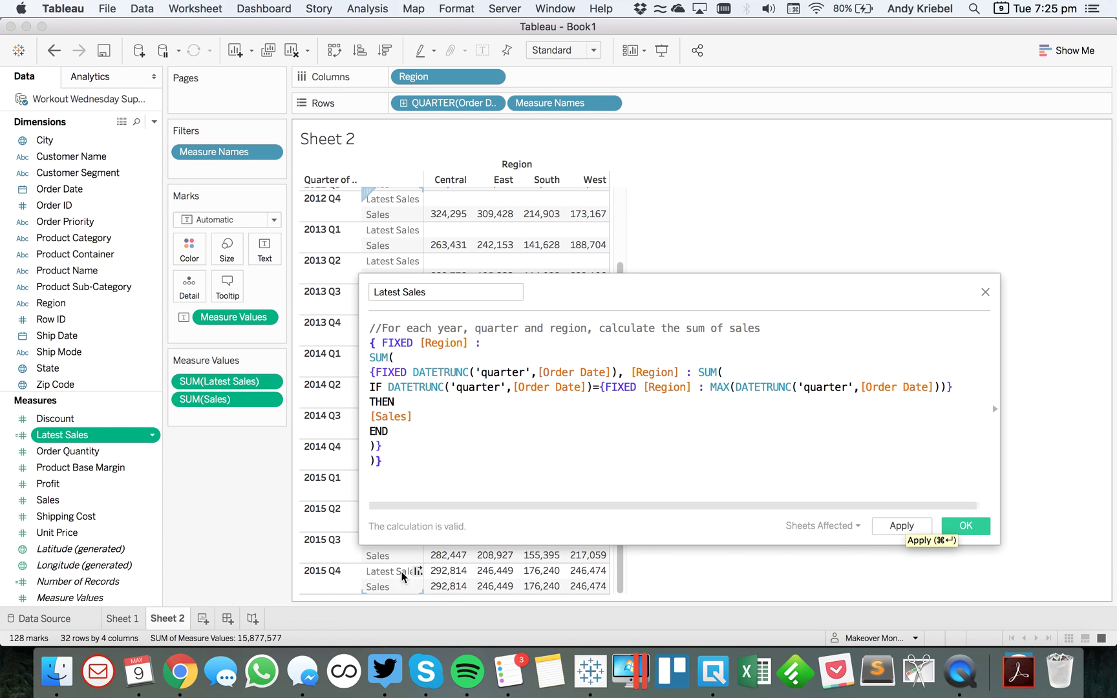
- Check Central's 2015 Q4 Latest Sales value, then apply the revised formula
{"action": "mouse_move", "coordinate": [452, 573]}
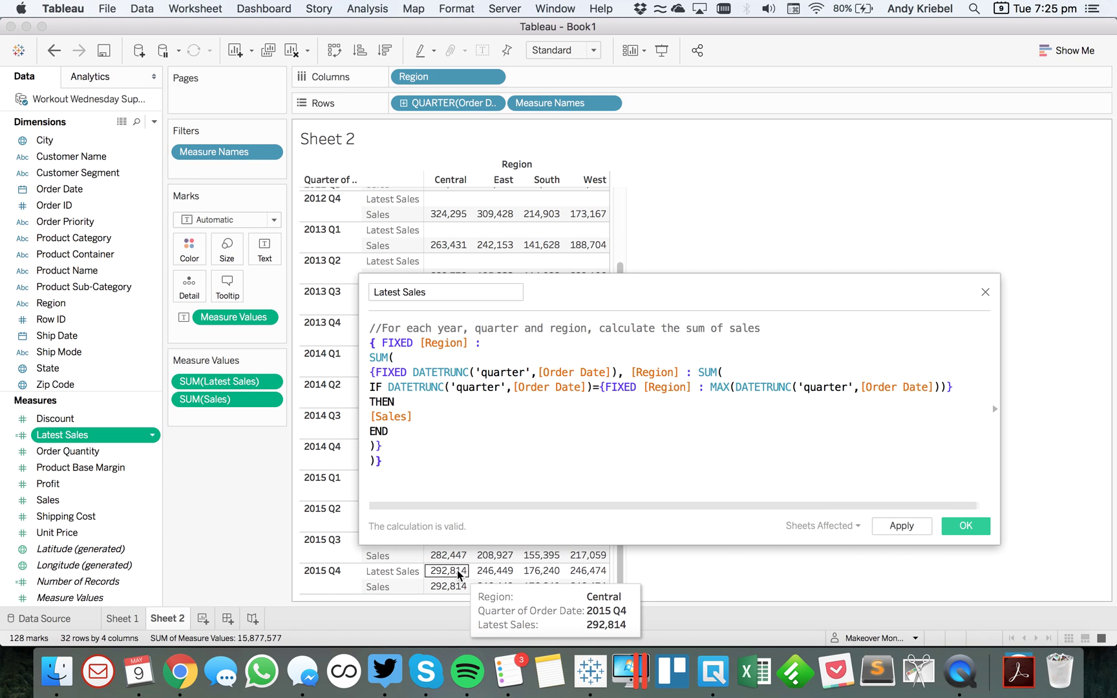
{"action": "left_click", "coordinate": [449, 572]}
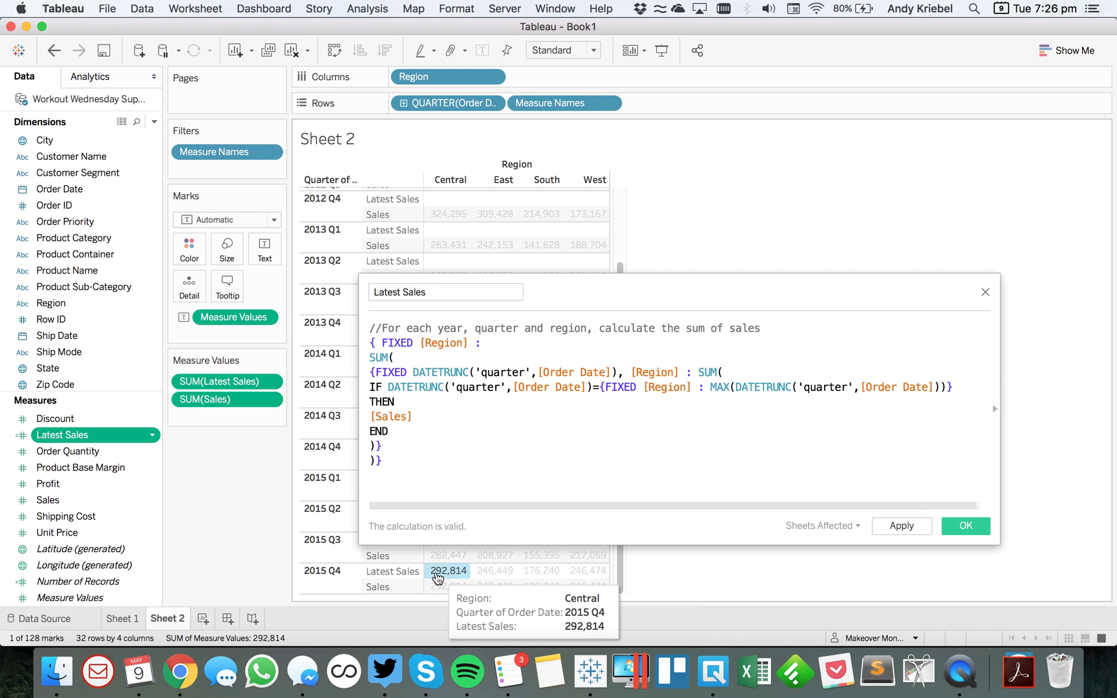
{"action": "left_click", "coordinate": [438, 575]}
{"action": "mouse_move", "coordinate": [452, 205]}
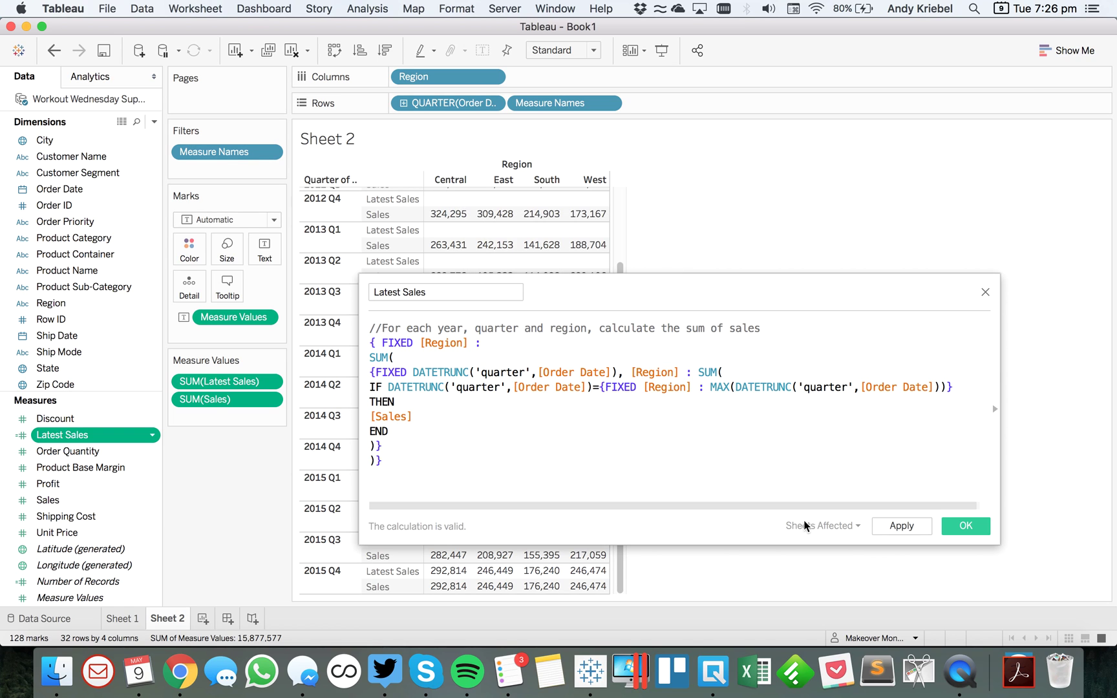
{"action": "left_click", "coordinate": [902, 526]}
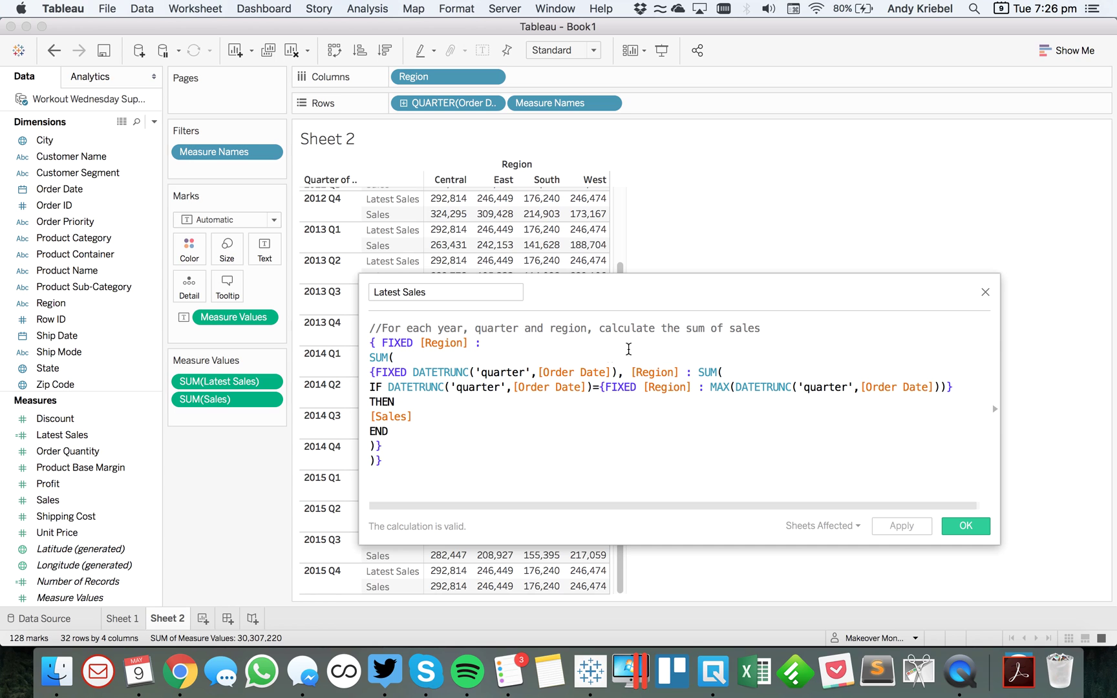
- Move the inner FIXED expression onto its own Tab-indented line after the IF line's '='
{"action": "left_click", "coordinate": [788, 326]}
{"action": "key", "text": "super+shift+Left"}
{"action": "key", "text": "BackSpace"}
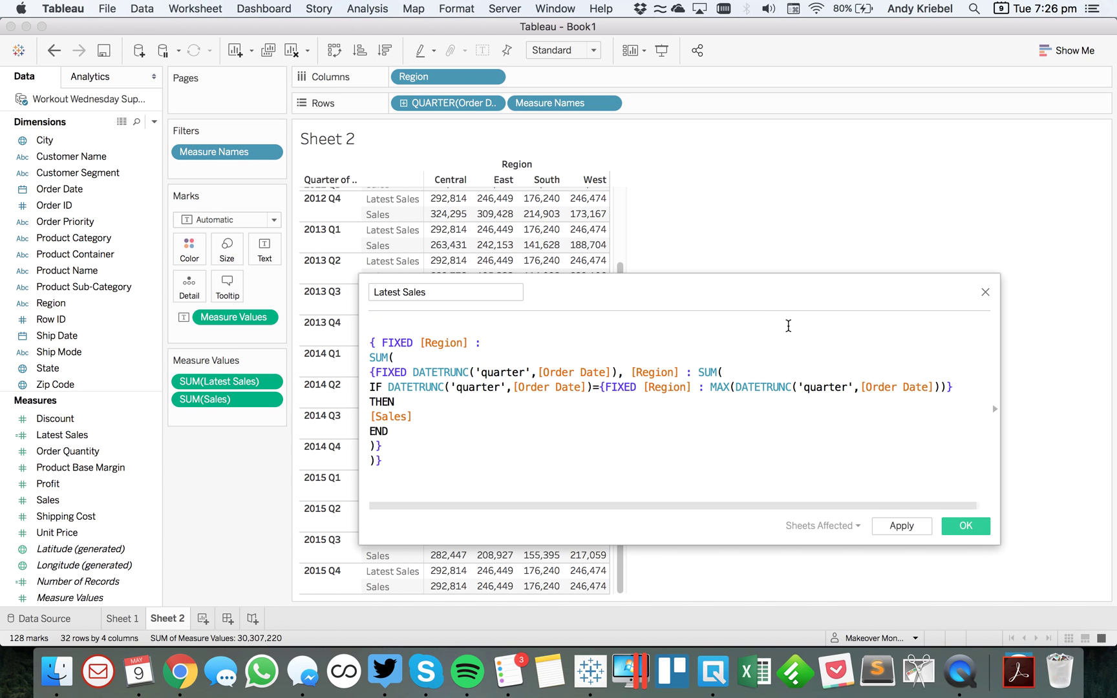
{"action": "key", "text": "Down"}
{"action": "key", "text": "Down"}
{"action": "key", "text": "Down"}
{"action": "key", "text": "Down"}
{"action": "key", "text": "Down"}
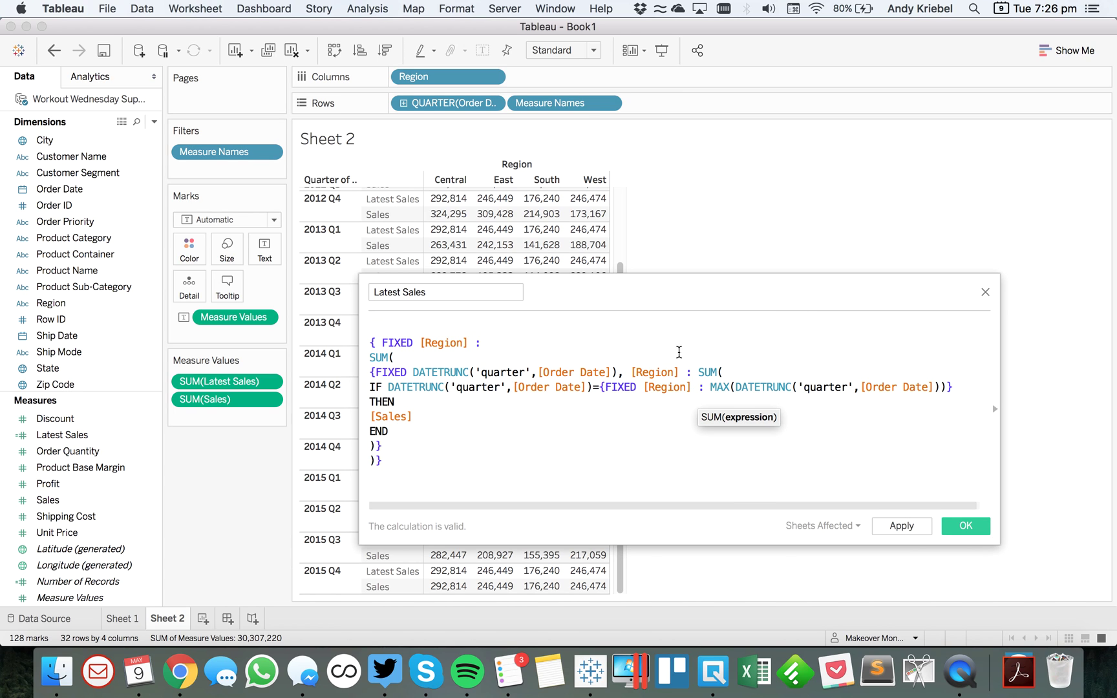
{"action": "left_click", "coordinate": [753, 370]}
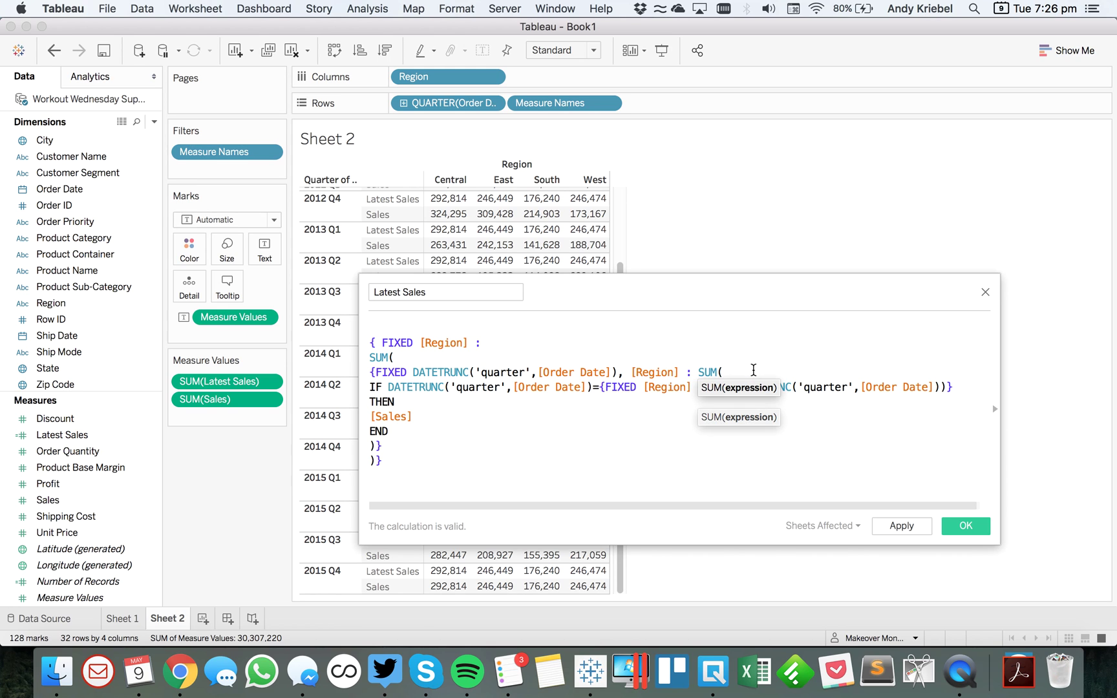
{"action": "key", "text": "Return"}
{"action": "key", "text": "Return"}
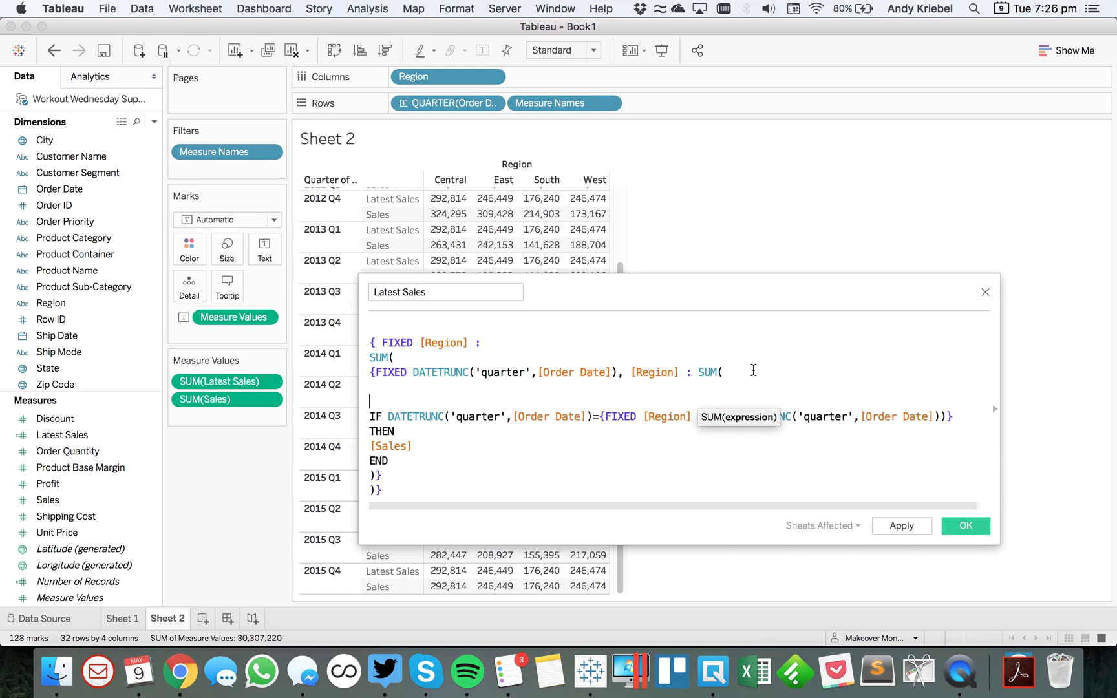
{"action": "type", "text": "//"}
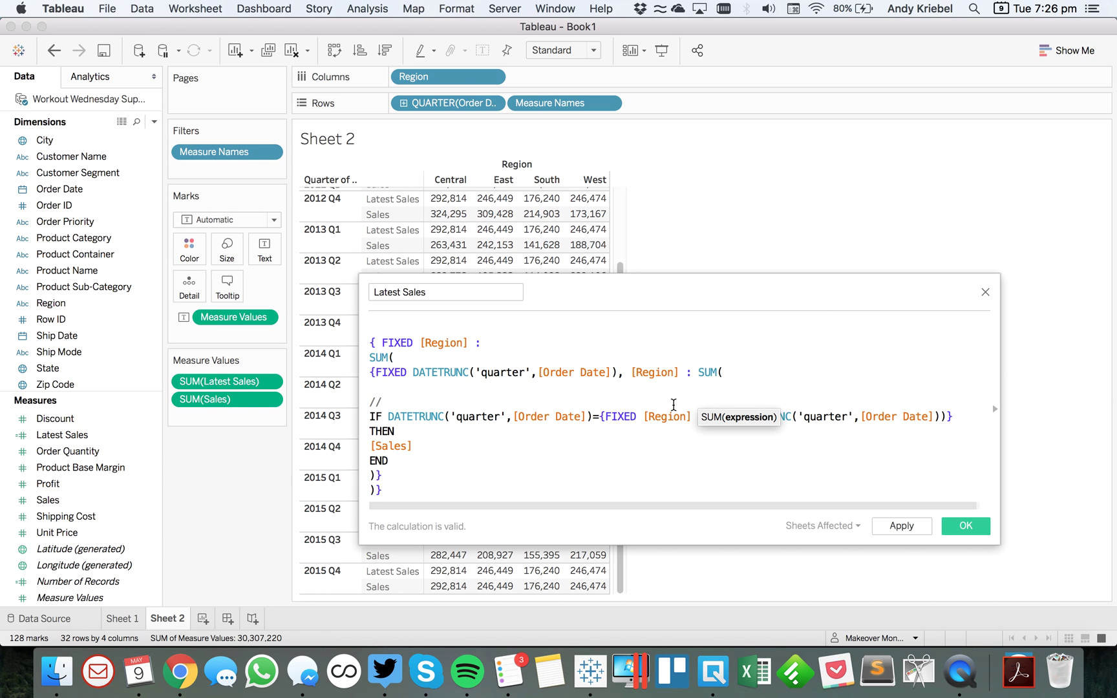
{"action": "left_click", "coordinate": [598, 416]}
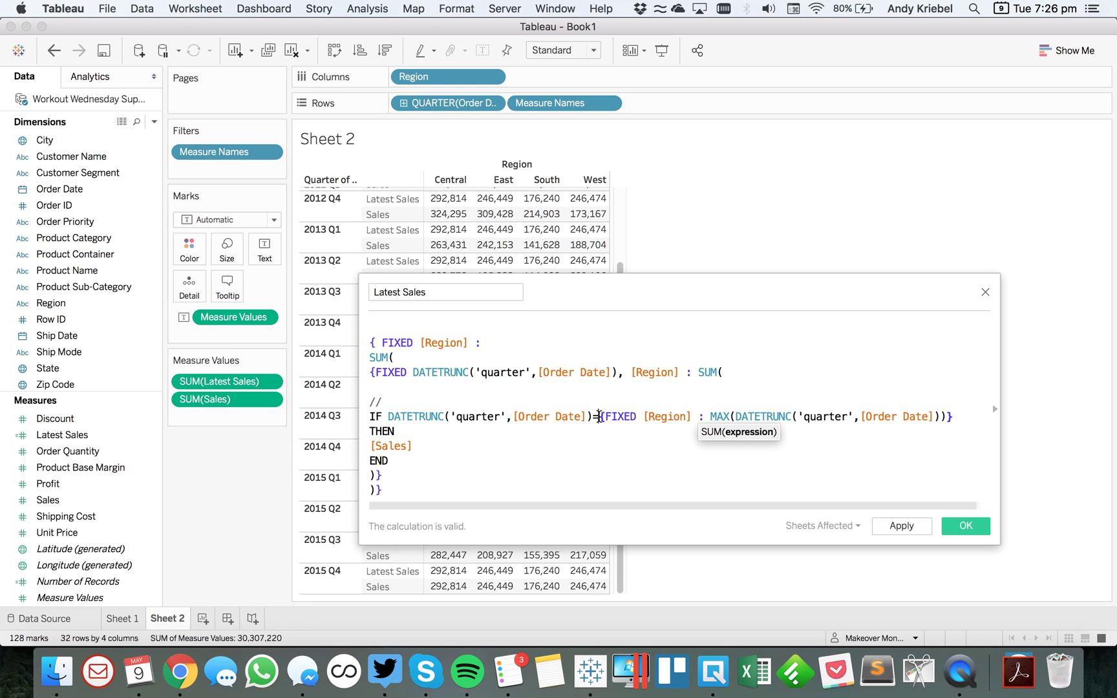
{"action": "key", "text": "Return"}
{"action": "key", "text": "Tab"}
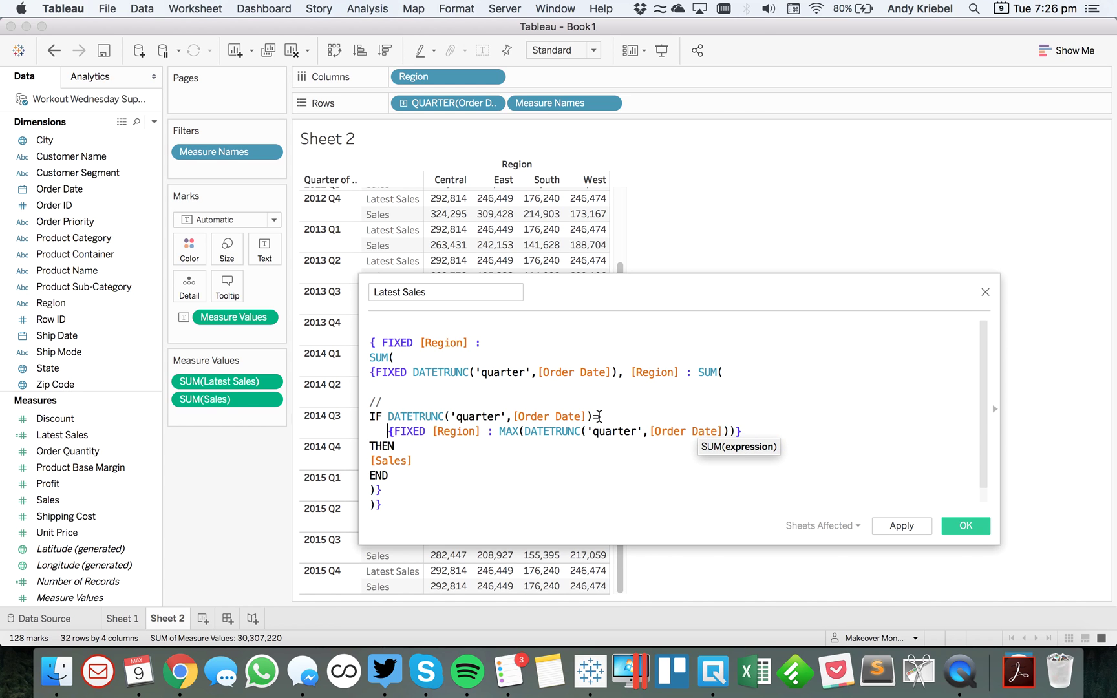
{"action": "key", "text": "Up"}
{"action": "key", "text": "Up"}
{"action": "key", "text": "super+Left"}
{"action": "key", "text": "shift+Down"}
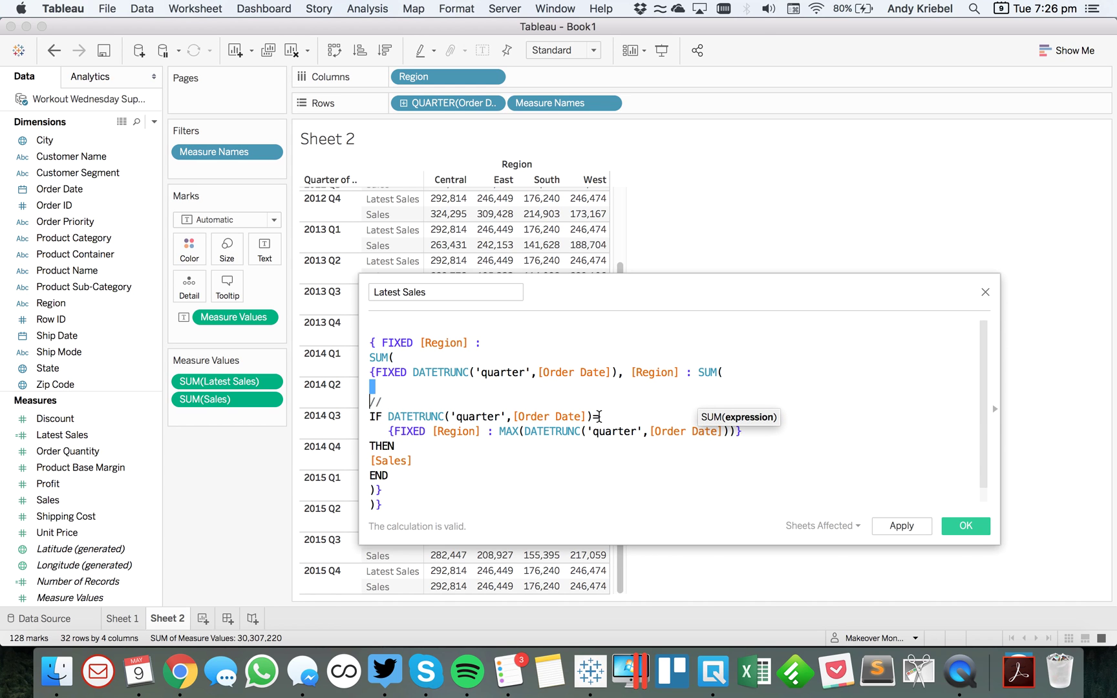
{"action": "key", "text": "BackSpace"}
{"action": "key", "text": "BackSpace"}
- Add the comment '// For each region, calculate the maximum quarter' above the indented FIXED line
{"action": "key", "text": "super+Right"}
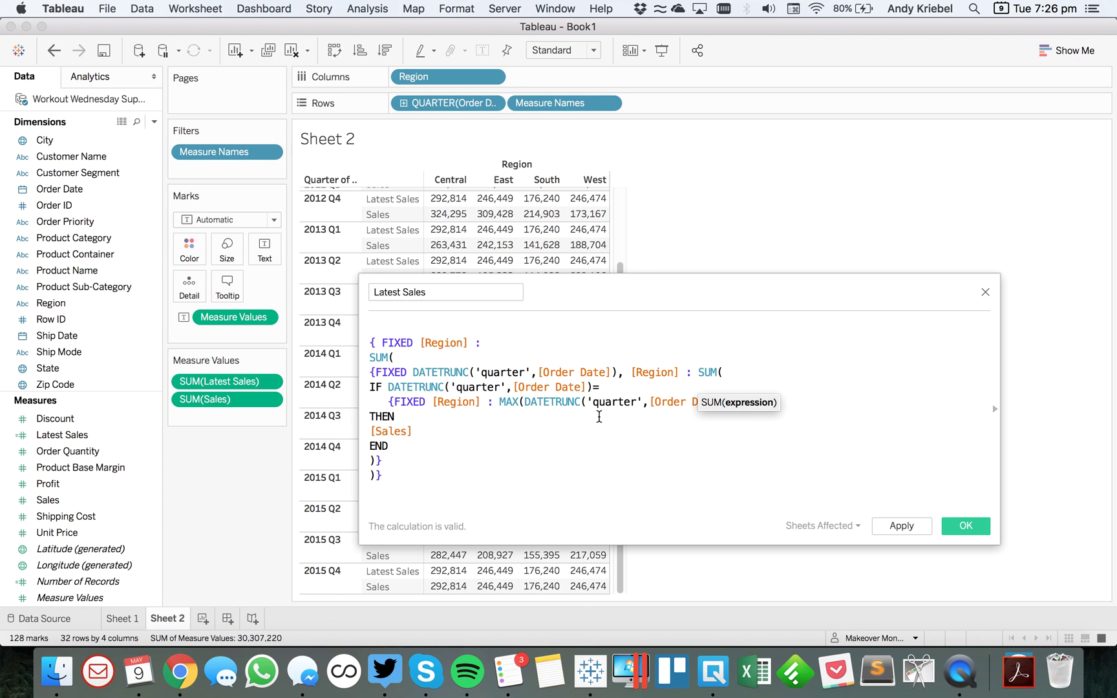
{"action": "key", "text": "Return"}
{"action": "key", "text": "Return"}
{"action": "key", "text": "Up"}
{"action": "key", "text": "Down"}
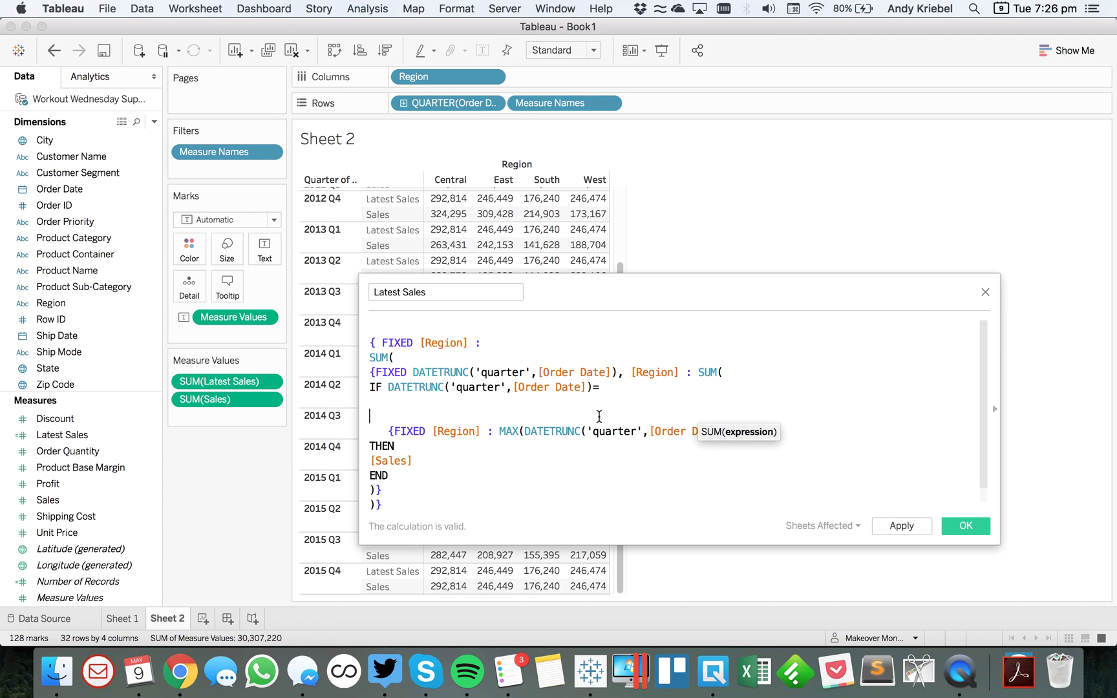
{"action": "type", "text": "//"}
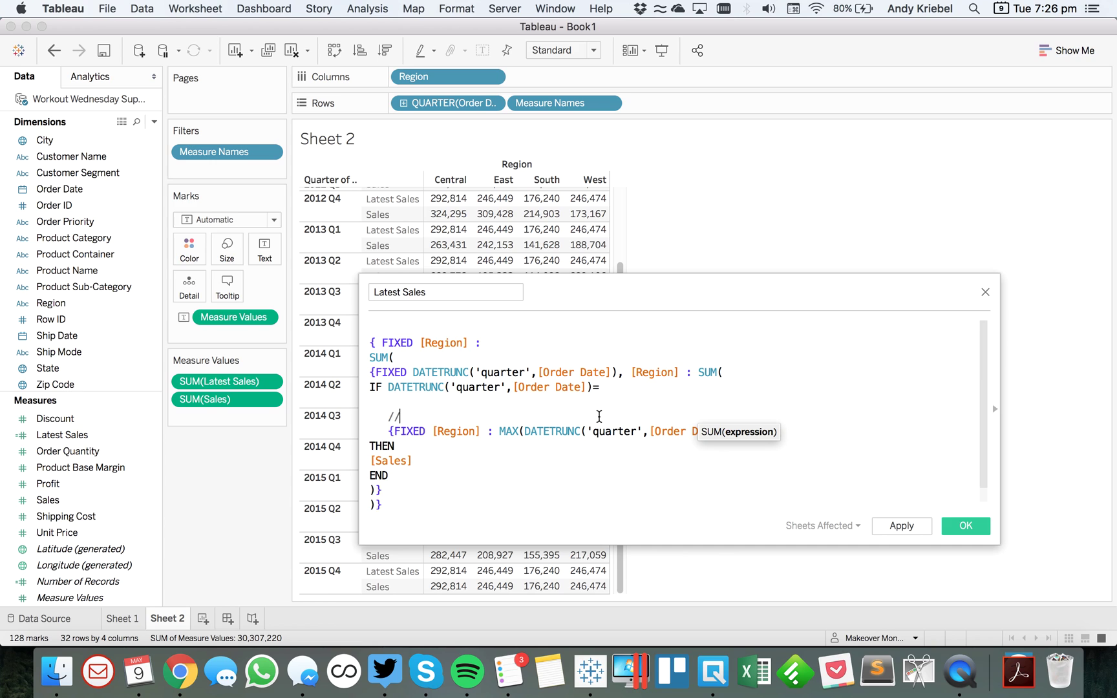
{"action": "type", "text": " Fore east"}
{"action": "key", "text": "BackSpace"}
{"action": "key", "text": "BackSpace"}
{"action": "key", "text": "BackSpace"}
{"action": "type", "text": "eah"}
{"action": "type", "text": "ch region"}
{"action": "type", "text": ", clau"}
{"action": "key", "text": "BackSpace"}
{"action": "key", "text": "BackSpace"}
{"action": "type", "text": "a"}
{"action": "type", "text": "culate the"}
{"action": "key", "text": "BackSpace"}
{"action": "key", "text": "BackSpace"}
{"action": "key", "text": "BackSpace"}
{"action": "key", "text": "BackSpace"}
{"action": "key", "text": "BackSpace"}
{"action": "key", "text": "BackSpace"}
{"action": "key", "text": "BackSpace"}
{"action": "key", "text": "BackSpace"}
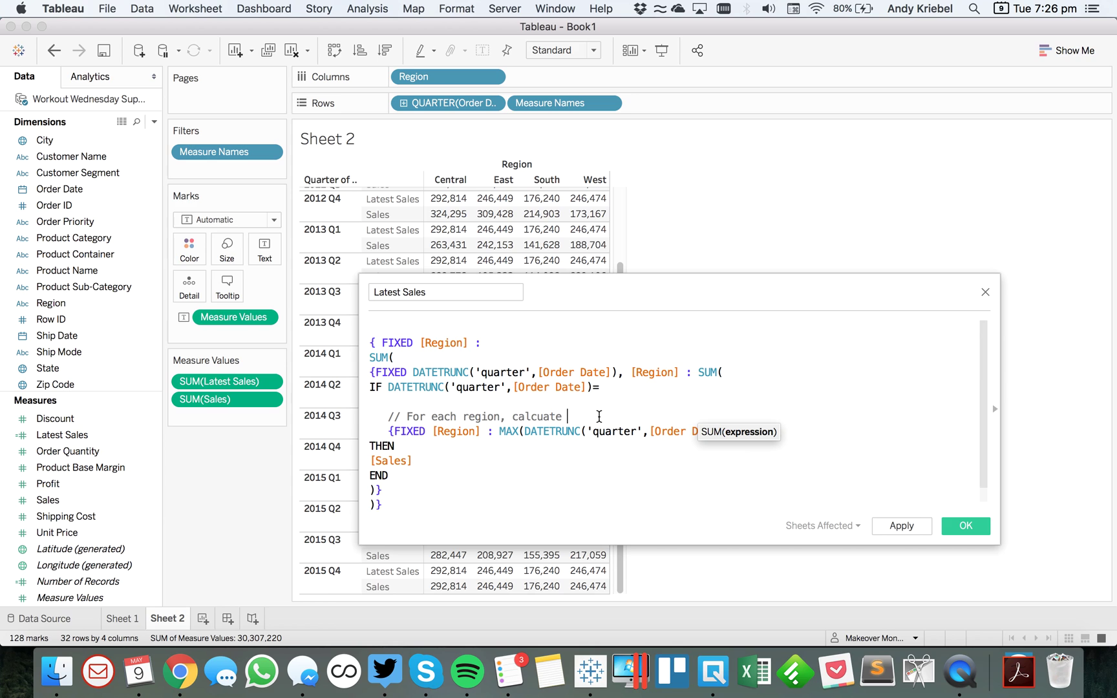
{"action": "type", "text": "a"}
{"action": "key", "text": "BackSpace"}
{"action": "type", "text": "late the laximum quarter"}
{"action": "key", "text": "Right"}
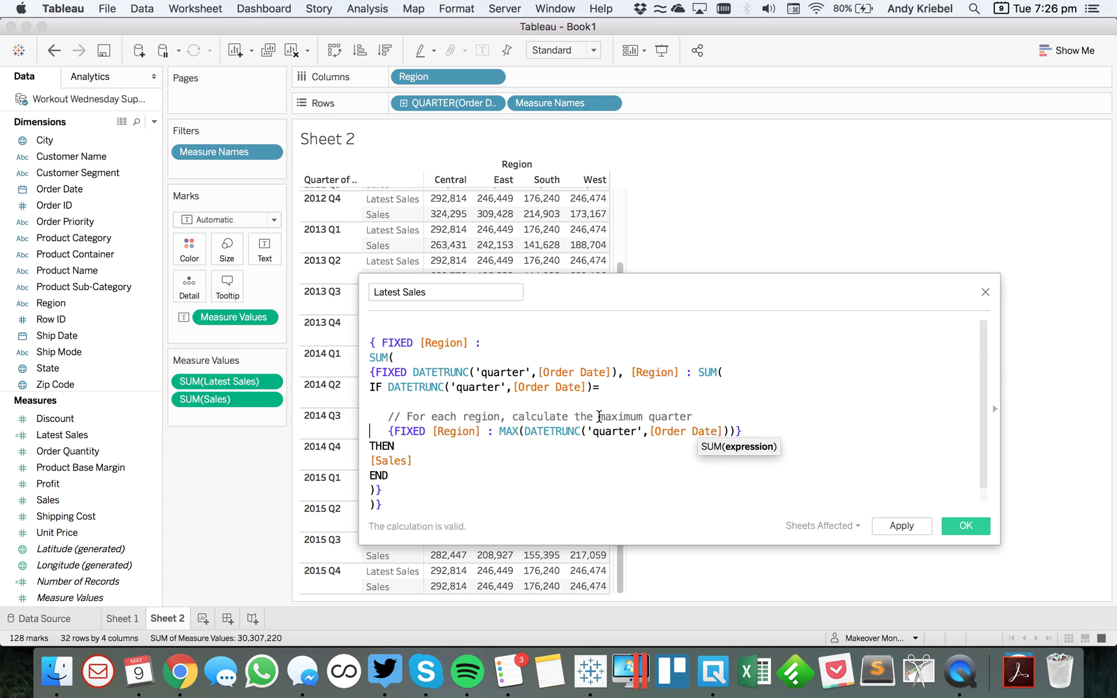
{"action": "key", "text": "Up"}
{"action": "key", "text": "Up"}
{"action": "key", "text": "BackSpace"}
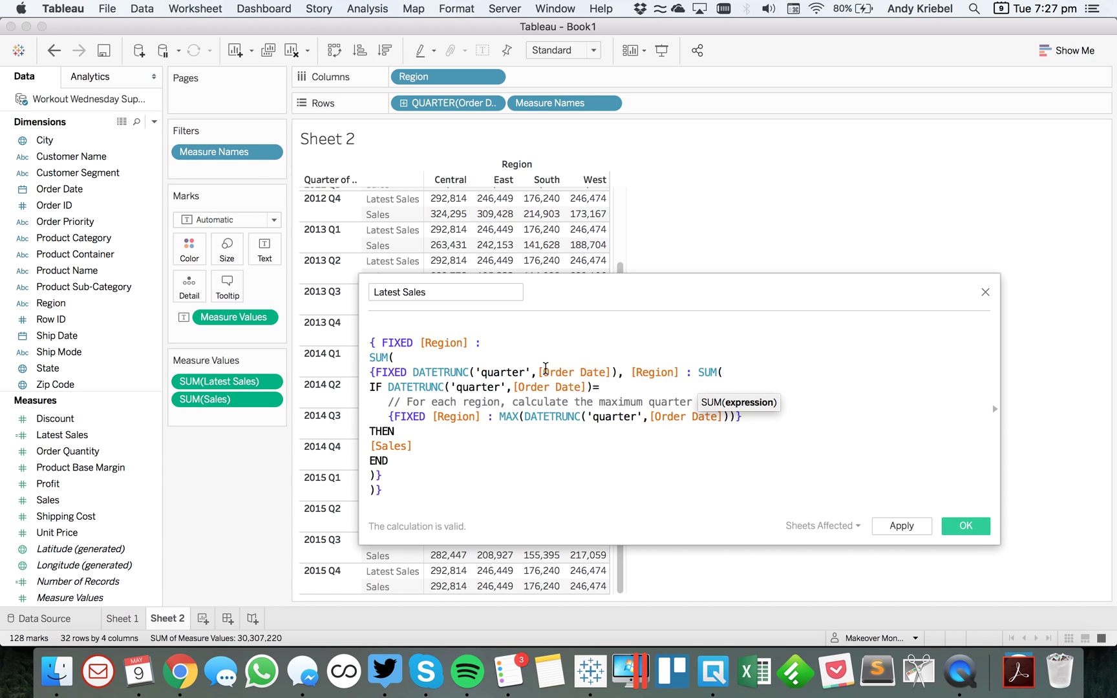
- Comment under the outer SUM(: 'For each quarter, year and region, return the sum of sales…', split before 'return'
{"action": "left_click", "coordinate": [553, 360]}
{"action": "key", "text": "Return"}
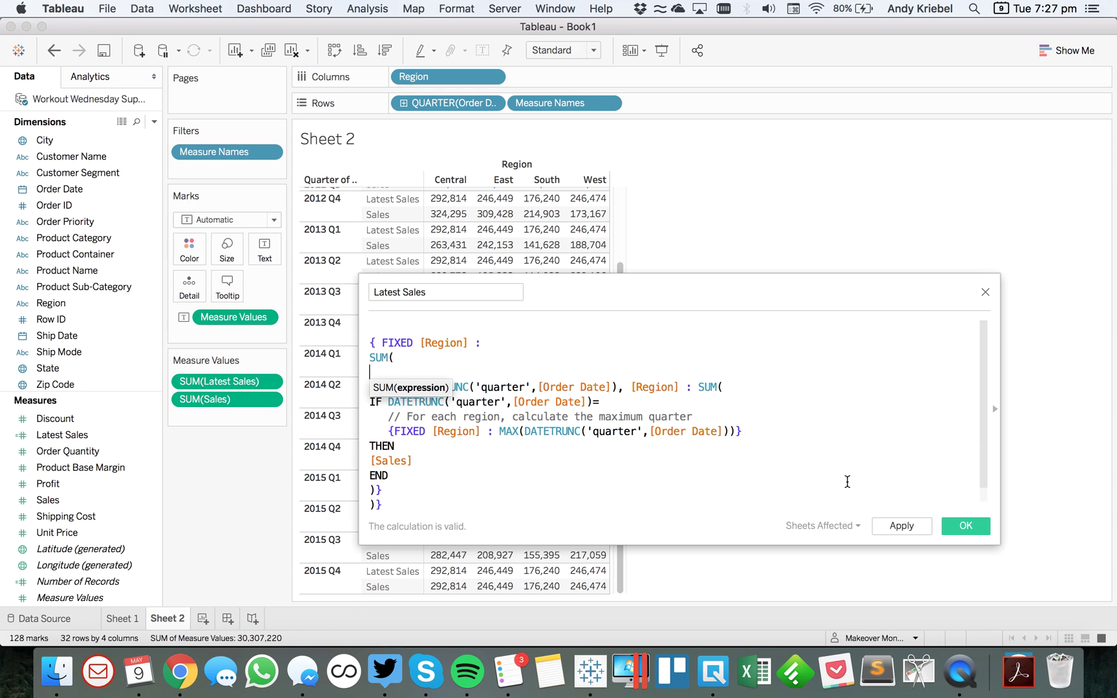
{"action": "type", "text": "// Fire"}
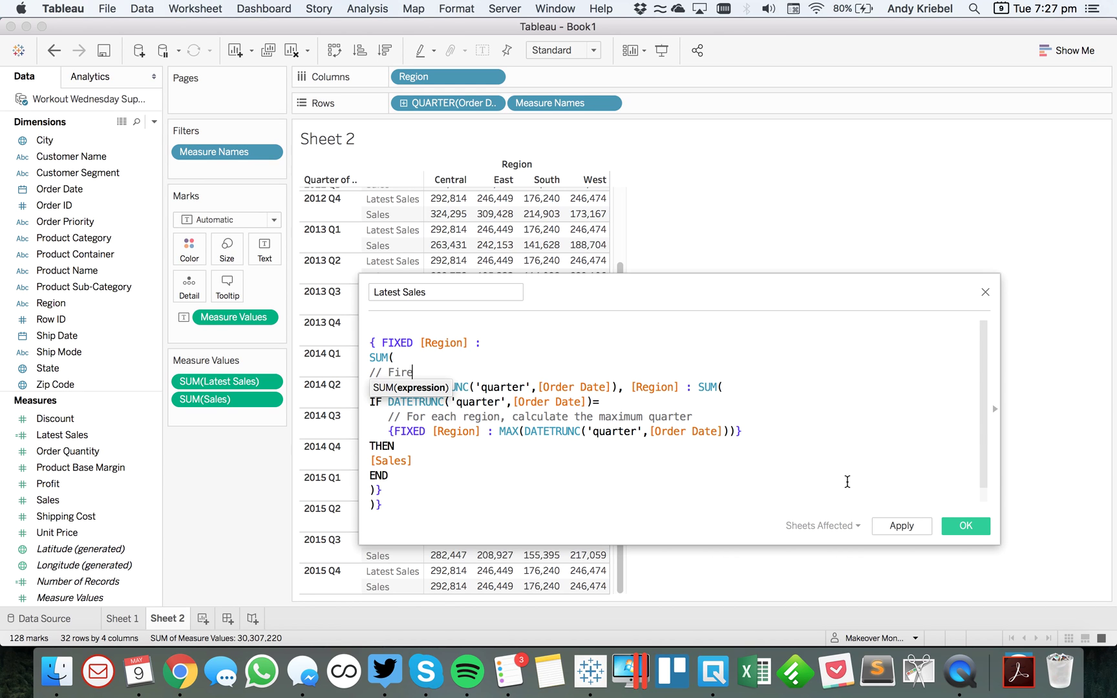
{"action": "key", "text": "BackSpace"}
{"action": "key", "text": "BackSpace"}
{"action": "key", "text": "BackSpace"}
{"action": "key", "text": "BackSpace"}
{"action": "type", "text": "For each"}
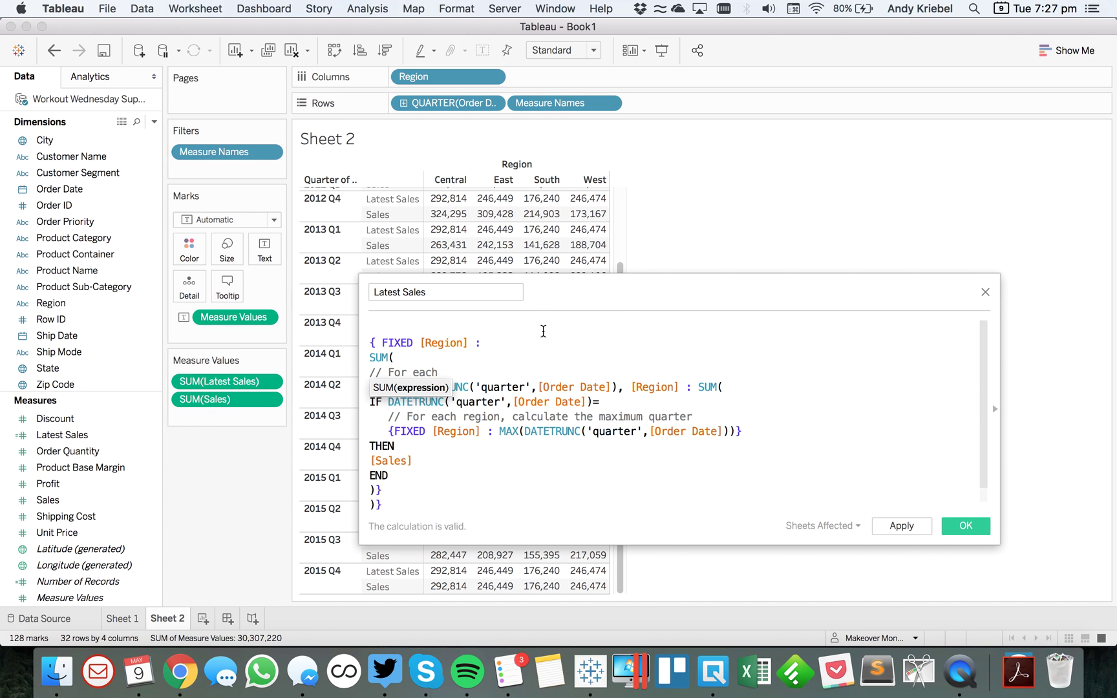
{"action": "type", "text": "quarter, year and r"}
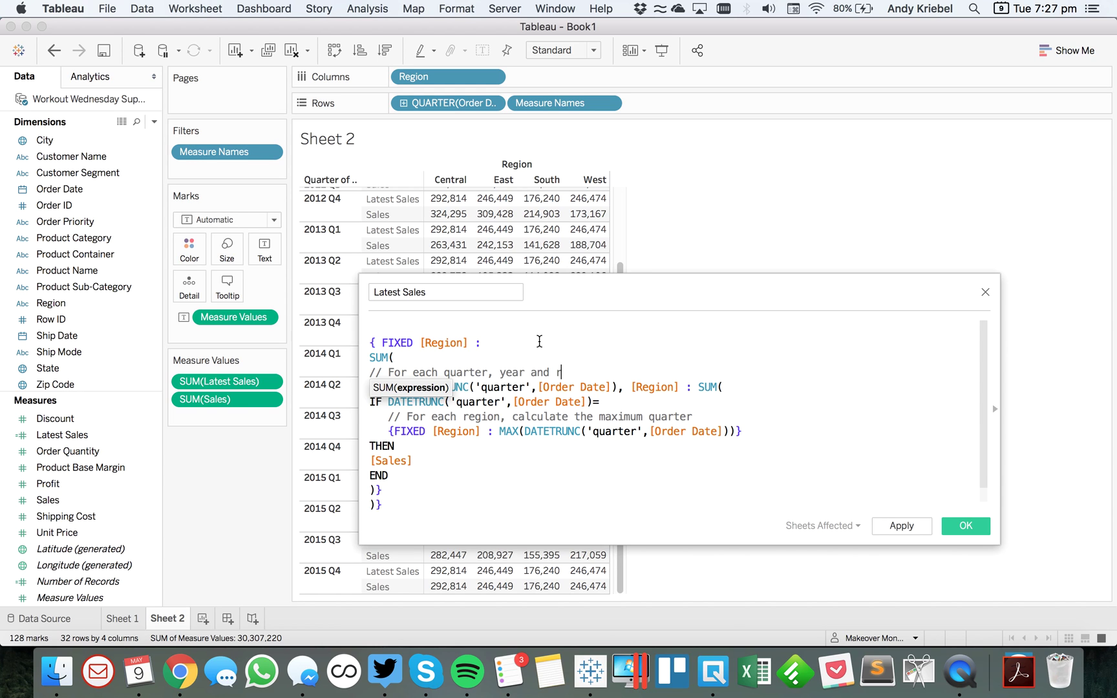
{"action": "type", "text": "egion"}
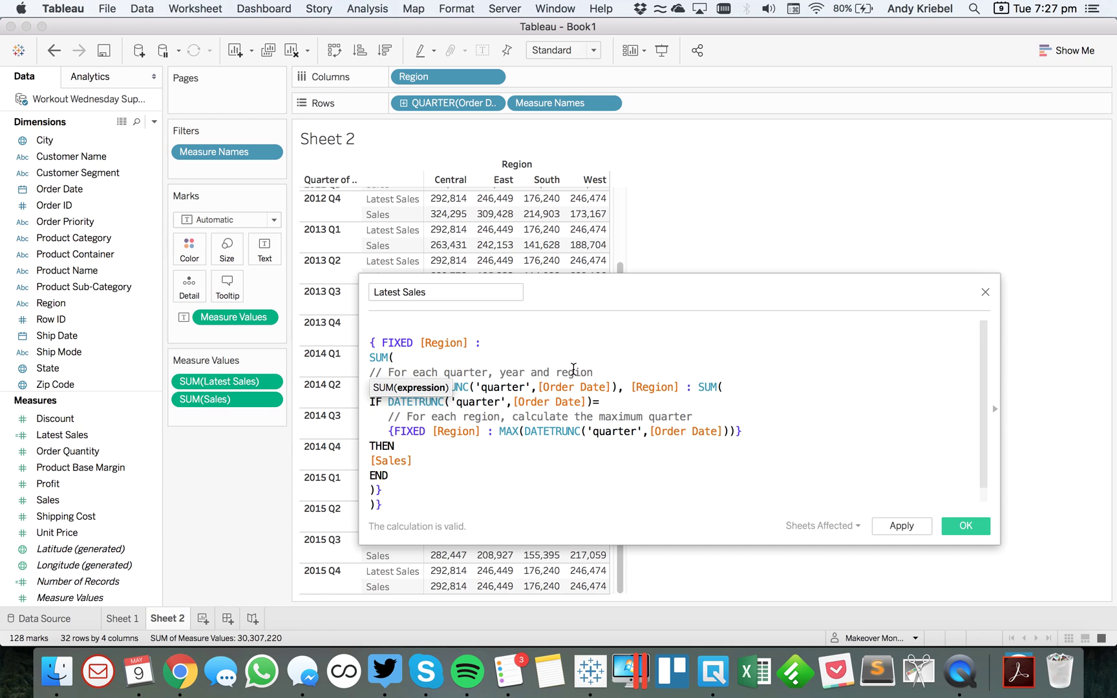
{"action": "type", "text": ", ret"}
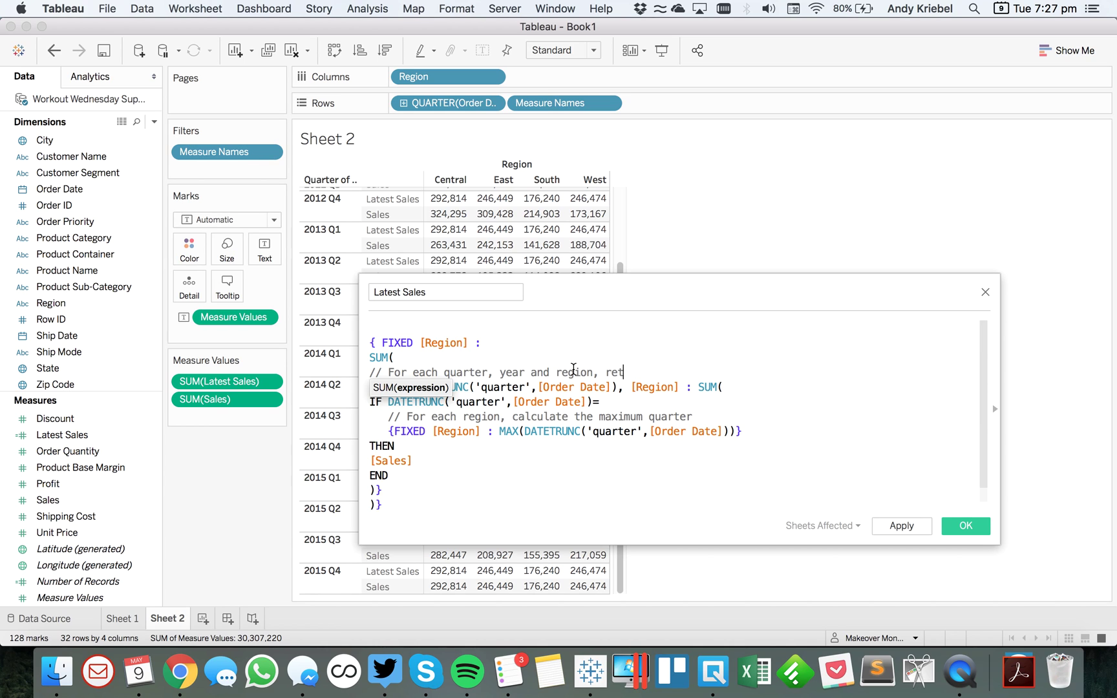
{"action": "type", "text": "urn the sum o"}
{"action": "type", "text": "f sales for t"}
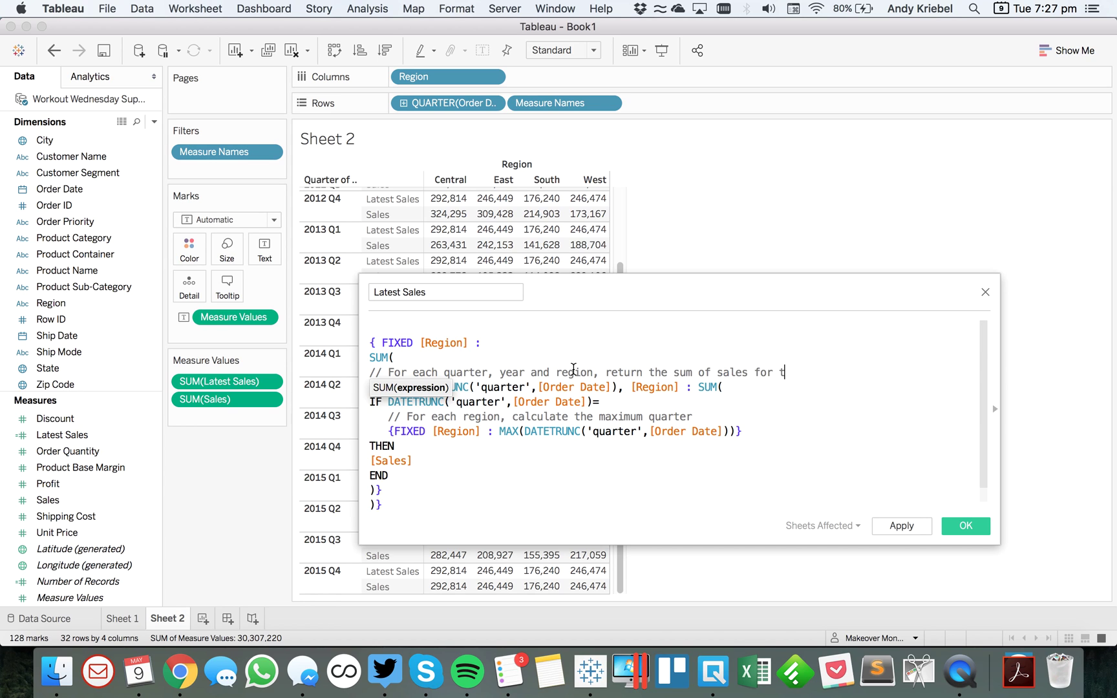
{"action": "type", "text": "he latest quarter of e"}
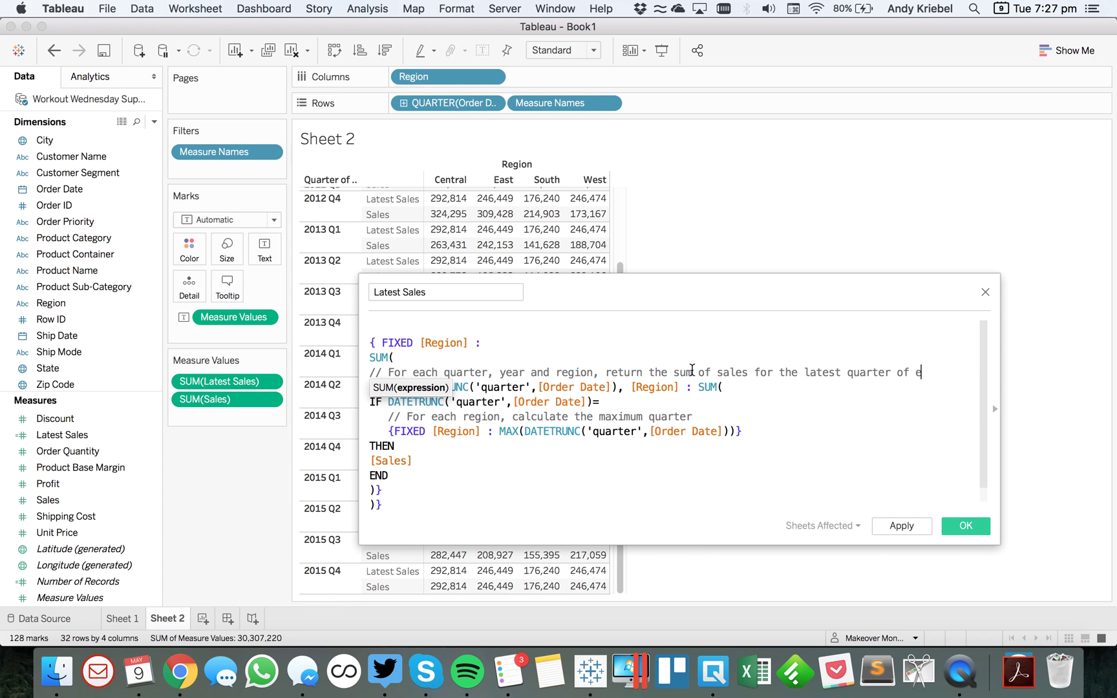
{"action": "type", "text": "ach region"}
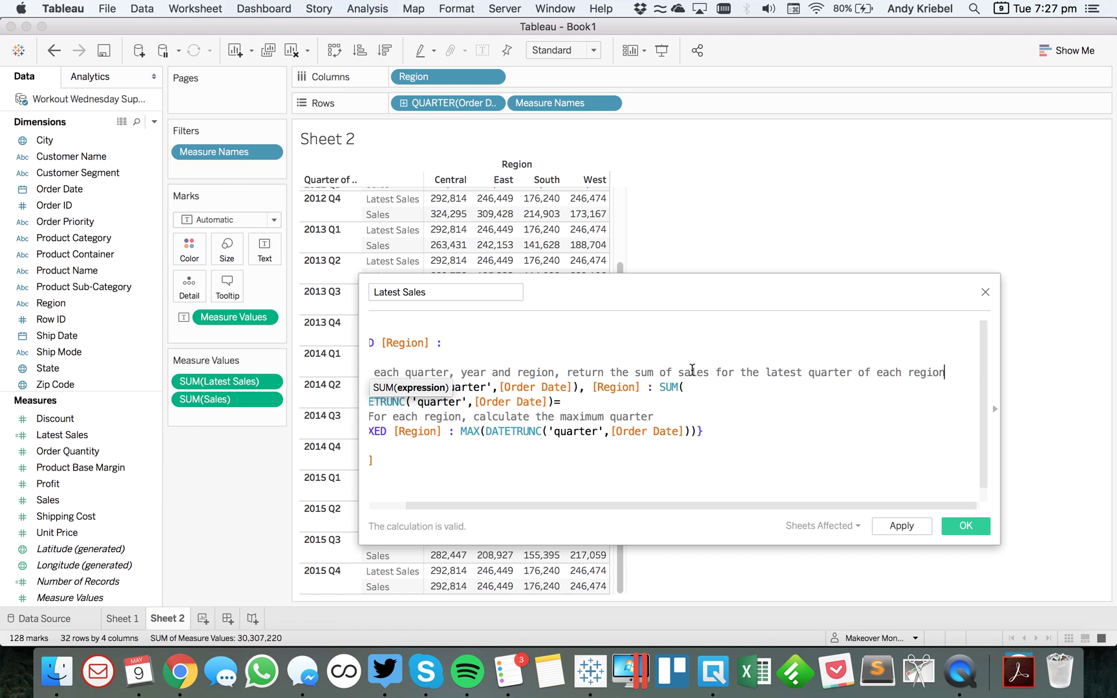
{"action": "left_click", "coordinate": [566, 372]}
{"action": "key", "text": "Return"}
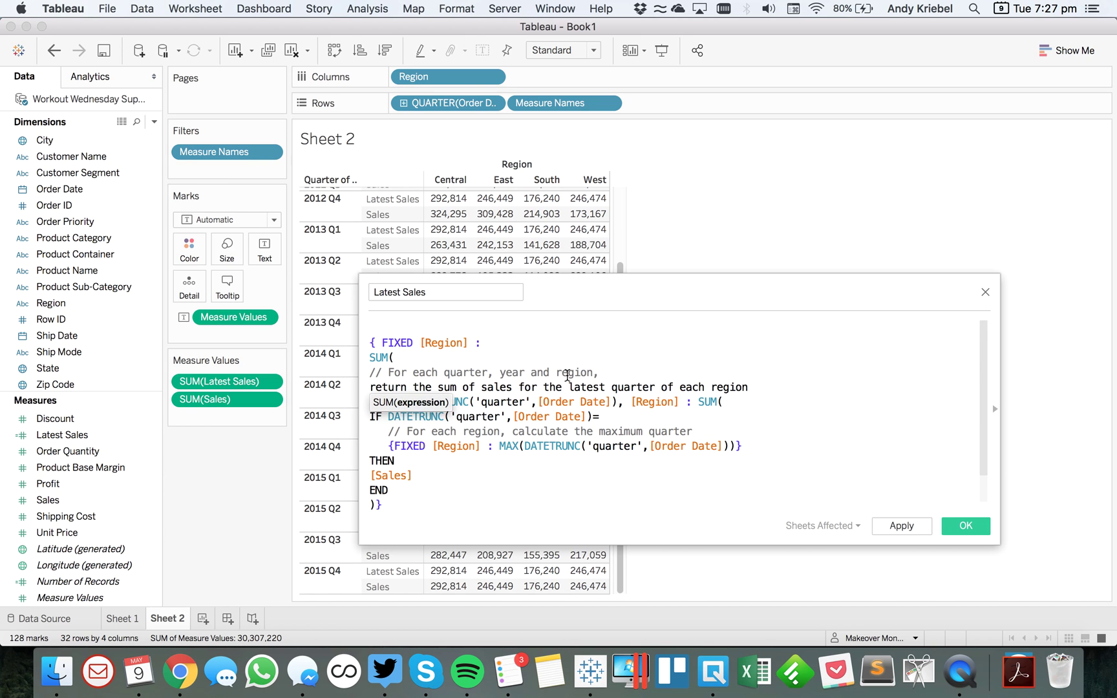
- Prefix the wrapped line with // and add the top comment '// For each region, return the latest quarter of sales'
{"action": "type", "text": "//"}
{"action": "left_click", "coordinate": [511, 331]}
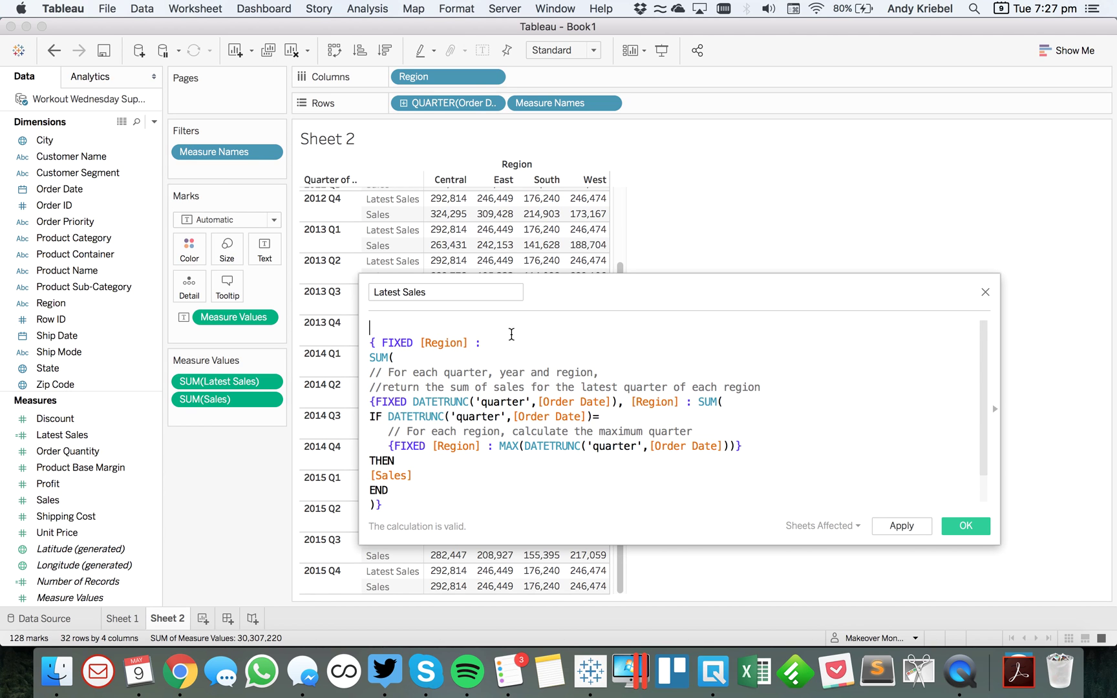
{"action": "type", "text": "//"}
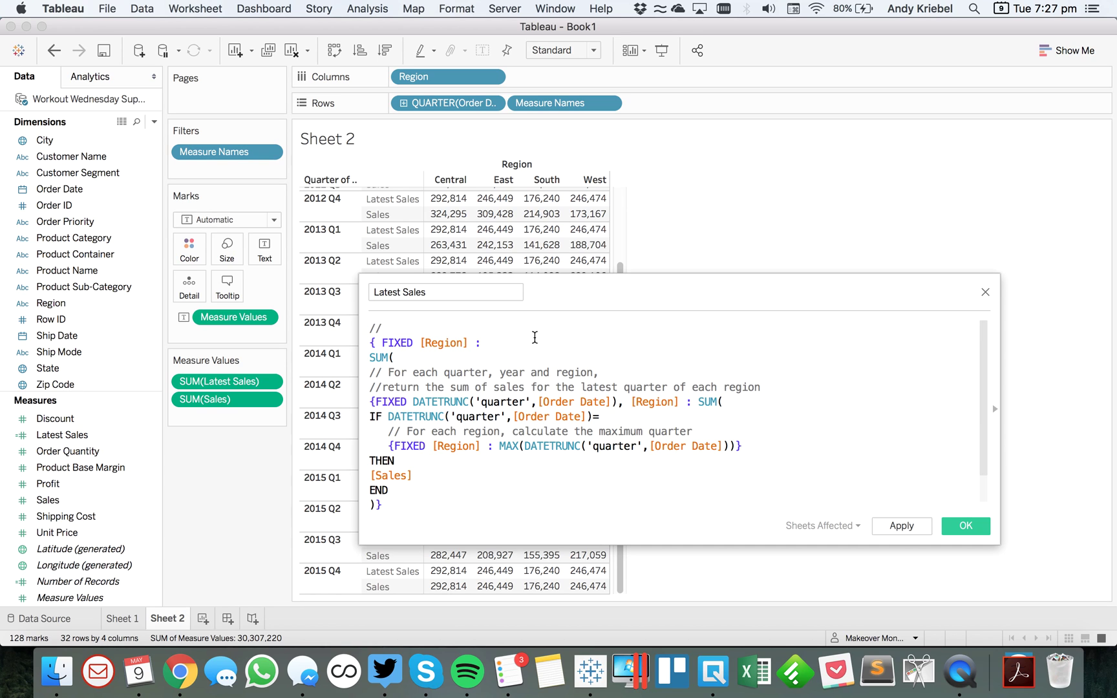
{"action": "type", "text": " For each region, re"}
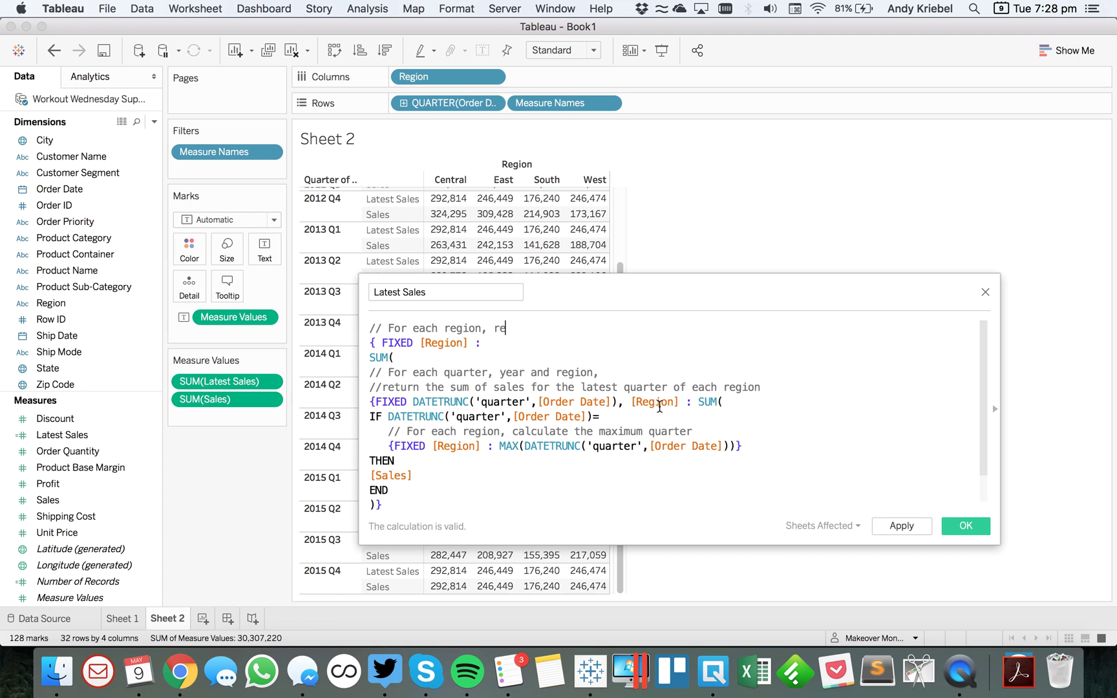
{"action": "left_click", "coordinate": [438, 358]}
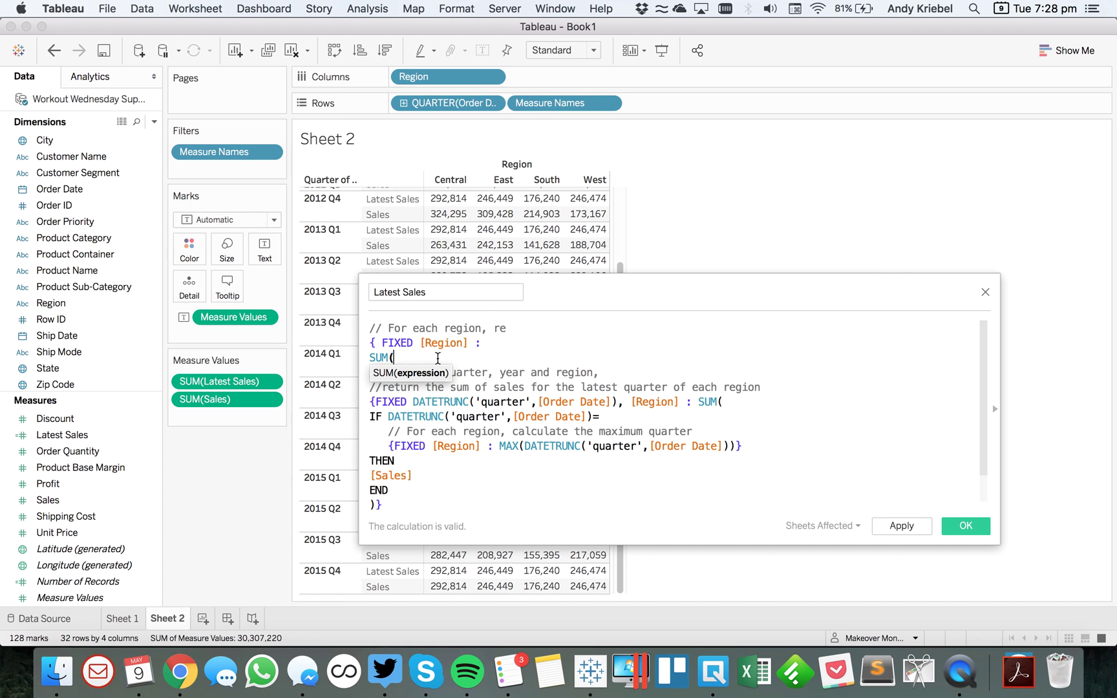
{"action": "left_click", "coordinate": [524, 328]}
{"action": "type", "text": "t"}
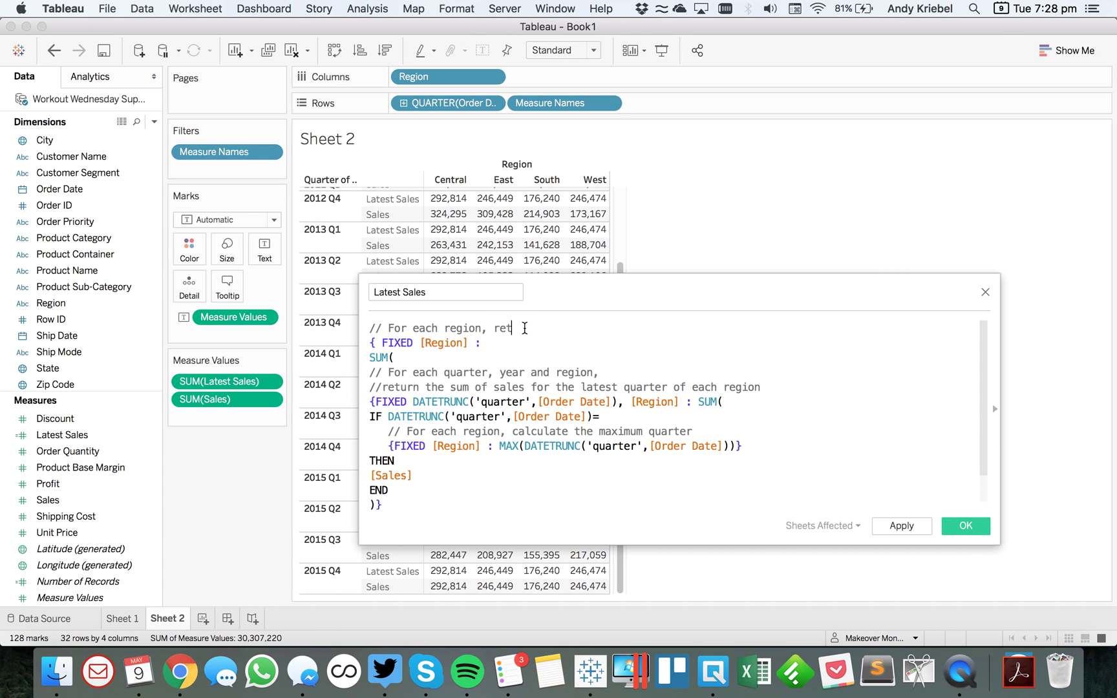
{"action": "type", "text": "urne"}
{"action": "key", "text": "BackSpace"}
{"action": "key", "text": "BackSpace"}
{"action": "type", "text": "the latest quarter of "}
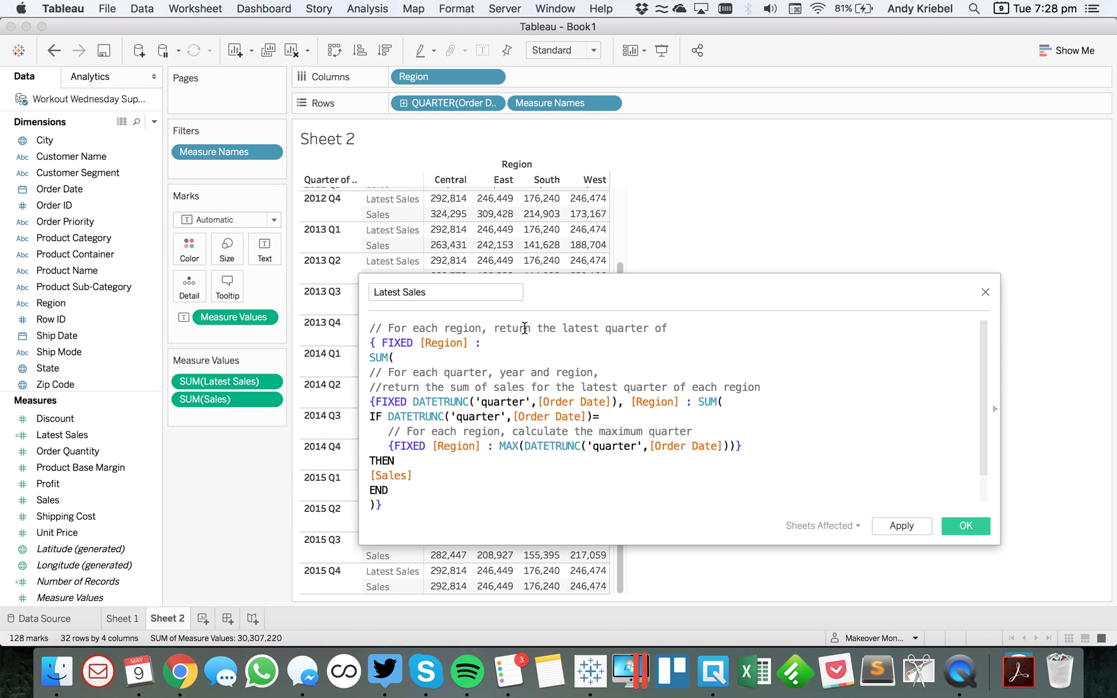
{"action": "type", "text": "sales"}
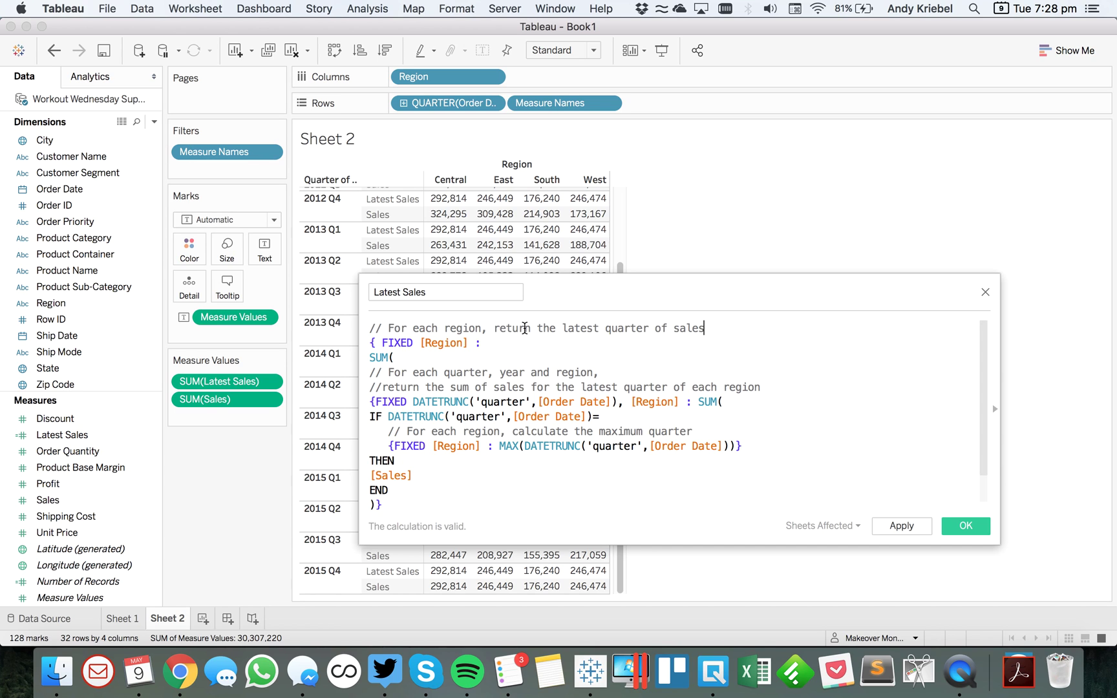
{"action": "key", "text": "Down"}
{"action": "key", "text": "Down"}
{"action": "key", "text": "Down"}
{"action": "key", "text": "Down"}
{"action": "key", "text": "Down"}
{"action": "key", "text": "Down"}
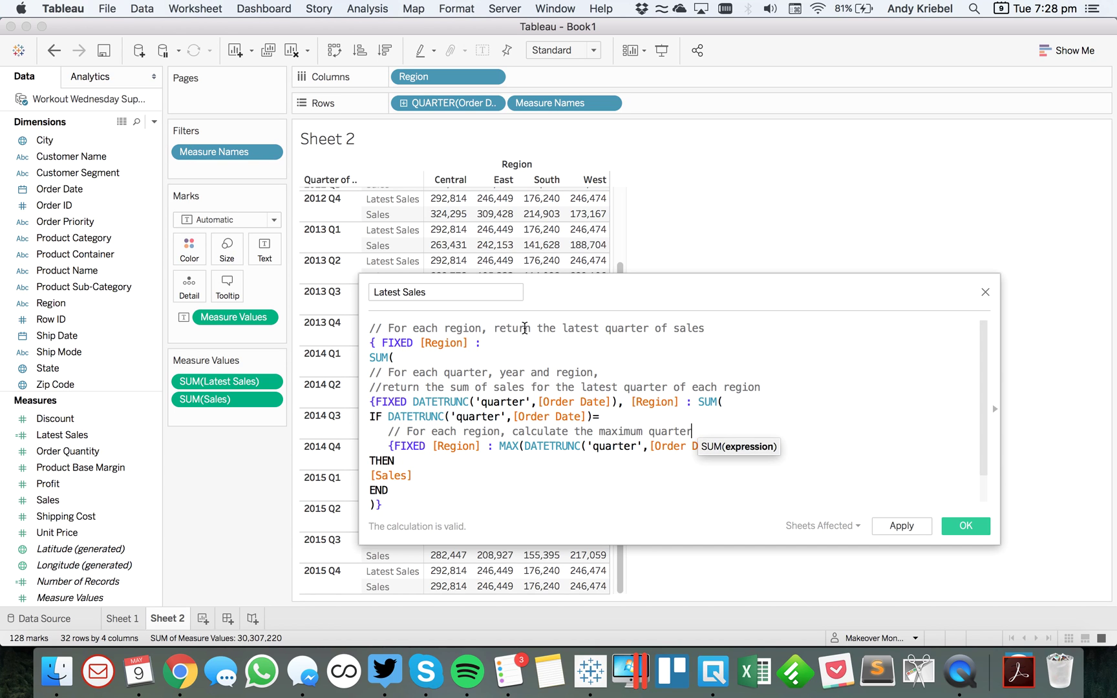
- Move the maximum quarter comment and the quarter, year and region comments to the formula's top
{"action": "key", "text": "shift+Down"}
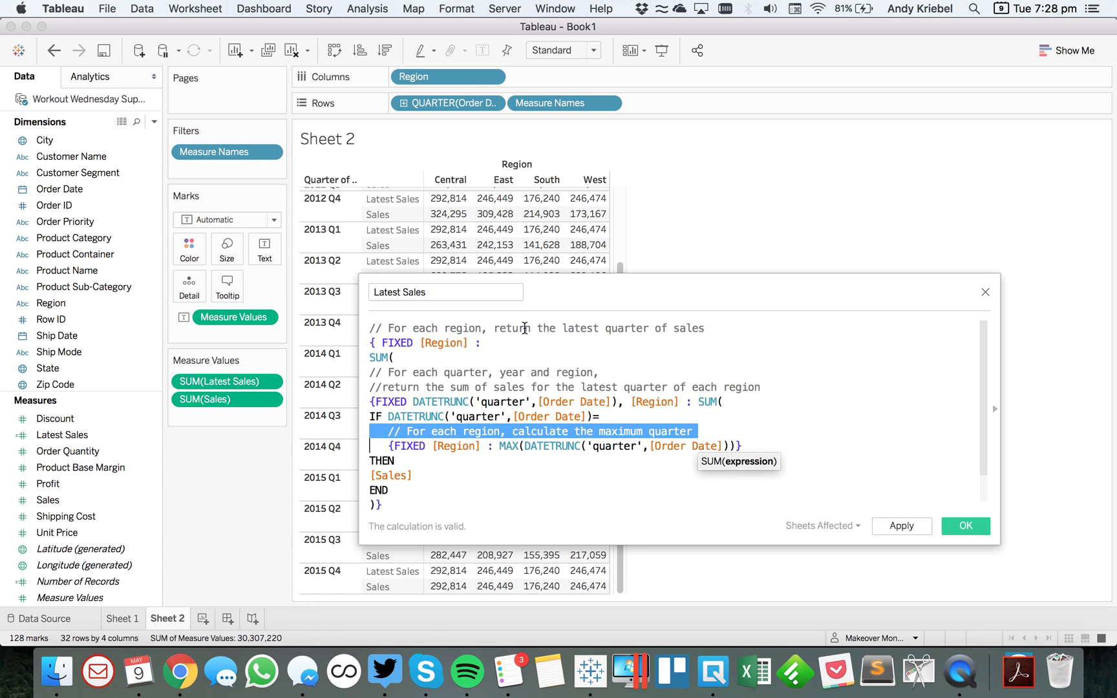
{"action": "key", "text": "super+x"}
{"action": "key", "text": "Up"}
{"action": "key", "text": "Up"}
{"action": "key", "text": "Up"}
{"action": "key", "text": "Up"}
{"action": "key", "text": "Up"}
{"action": "key", "text": "Up"}
{"action": "key", "text": "Up"}
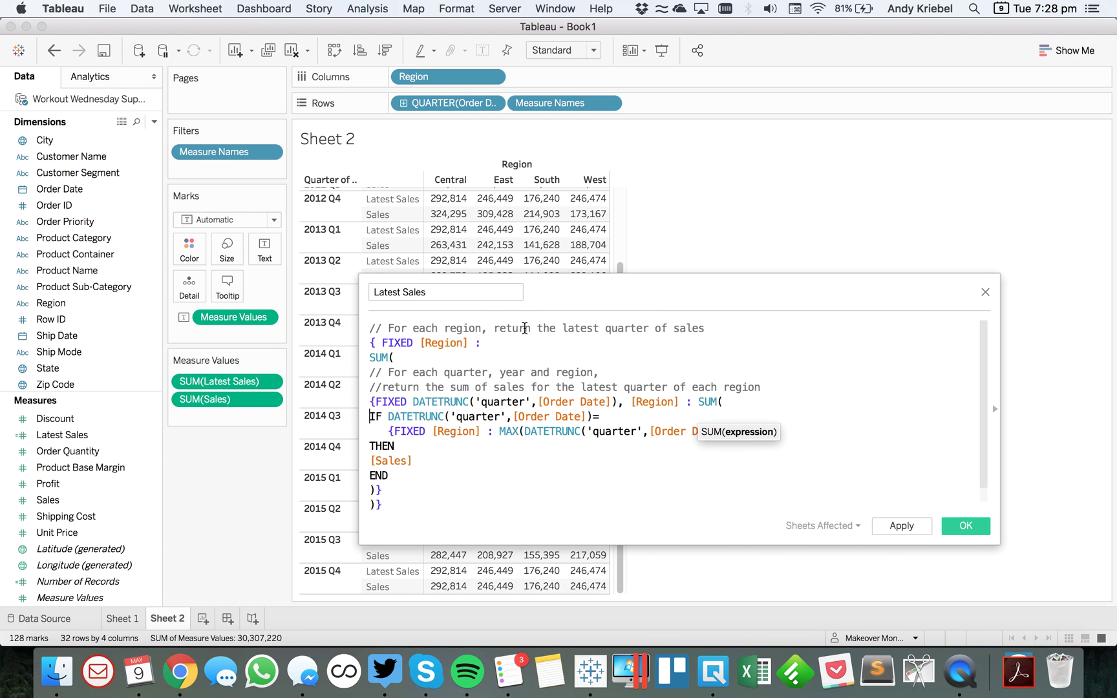
{"action": "key", "text": "Return"}
{"action": "key", "text": "Up"}
{"action": "key", "text": "super+v"}
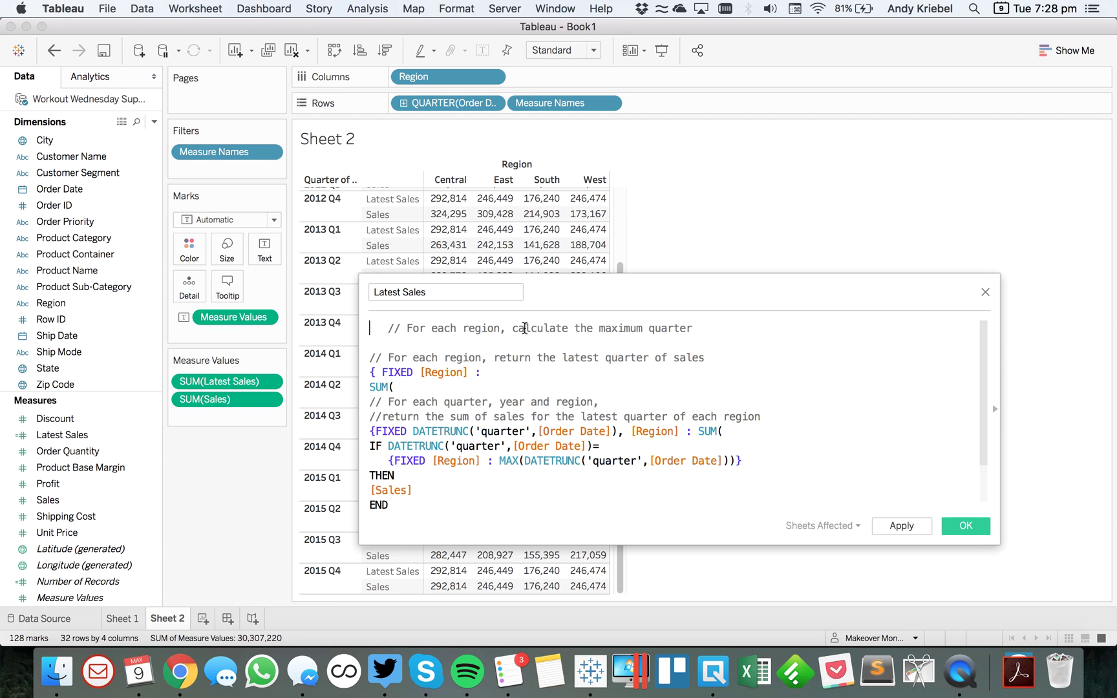
{"action": "key", "text": "Delete"}
{"action": "key", "text": "Delete"}
{"action": "key", "text": "Delete"}
{"action": "key", "text": "Delete"}
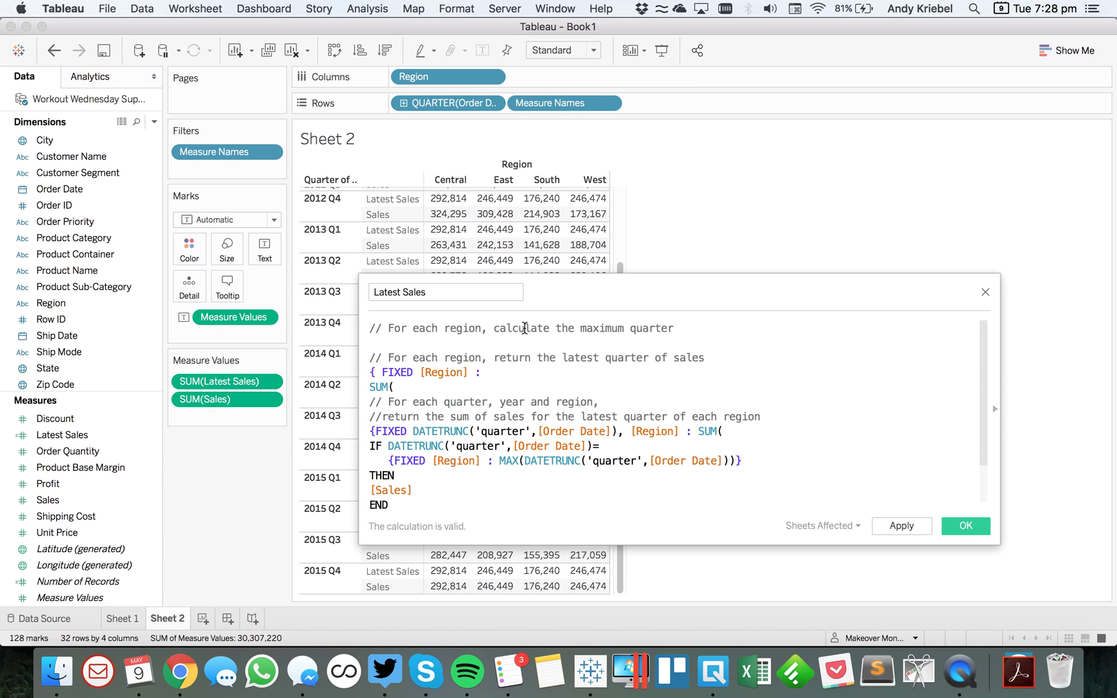
{"action": "key", "text": "Down"}
{"action": "key", "text": "Down"}
{"action": "key", "text": "Down"}
{"action": "key", "text": "Down"}
{"action": "key", "text": "Down"}
{"action": "key", "text": "shift+Down"}
{"action": "key", "text": "shift+Down"}
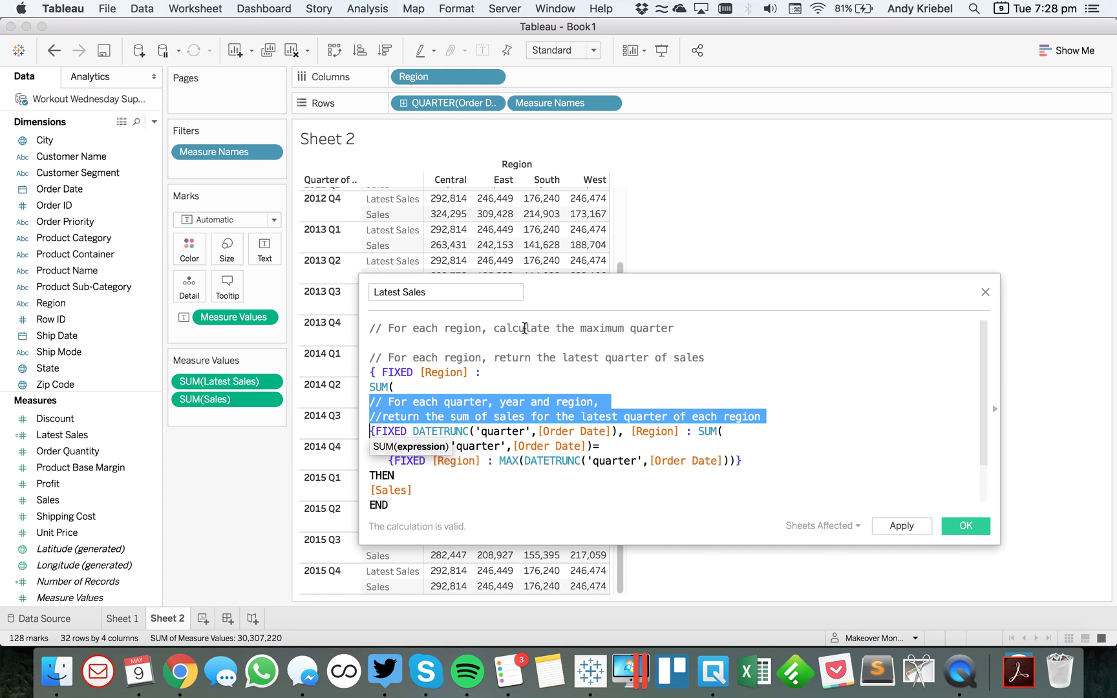
{"action": "key", "text": "super+x"}
{"action": "key", "text": "super+Up"}
{"action": "key", "text": "Down"}
{"action": "key", "text": "super+v"}
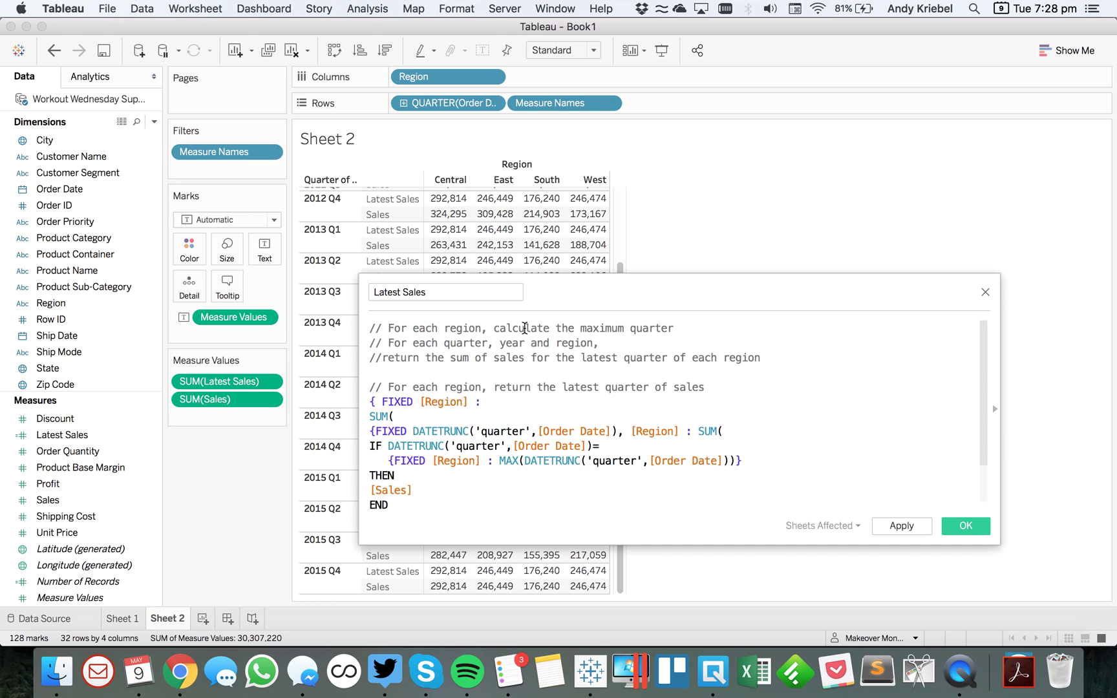
- Reword the second comment as one line: 'Then, for each quarter, year and region, calculate the sum of sales'
{"action": "key", "text": "Right"}
{"action": "key", "text": "Right"}
{"action": "type", "text": "Then ,"}
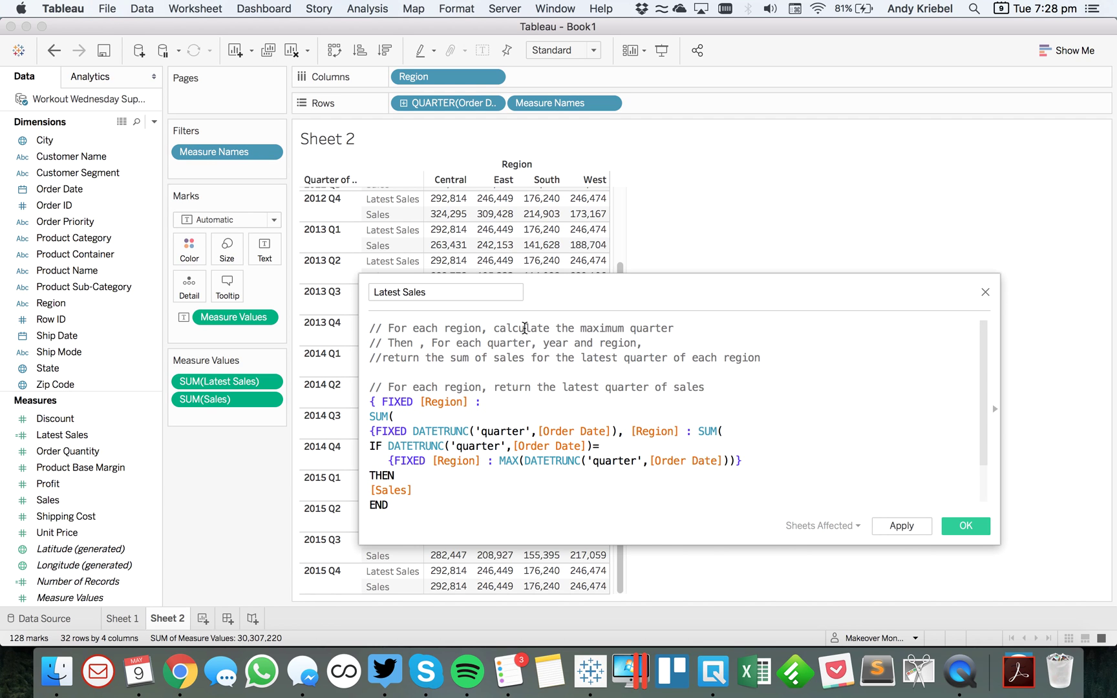
{"action": "key", "text": "shift+Right"}
{"action": "type", "text": "f"}
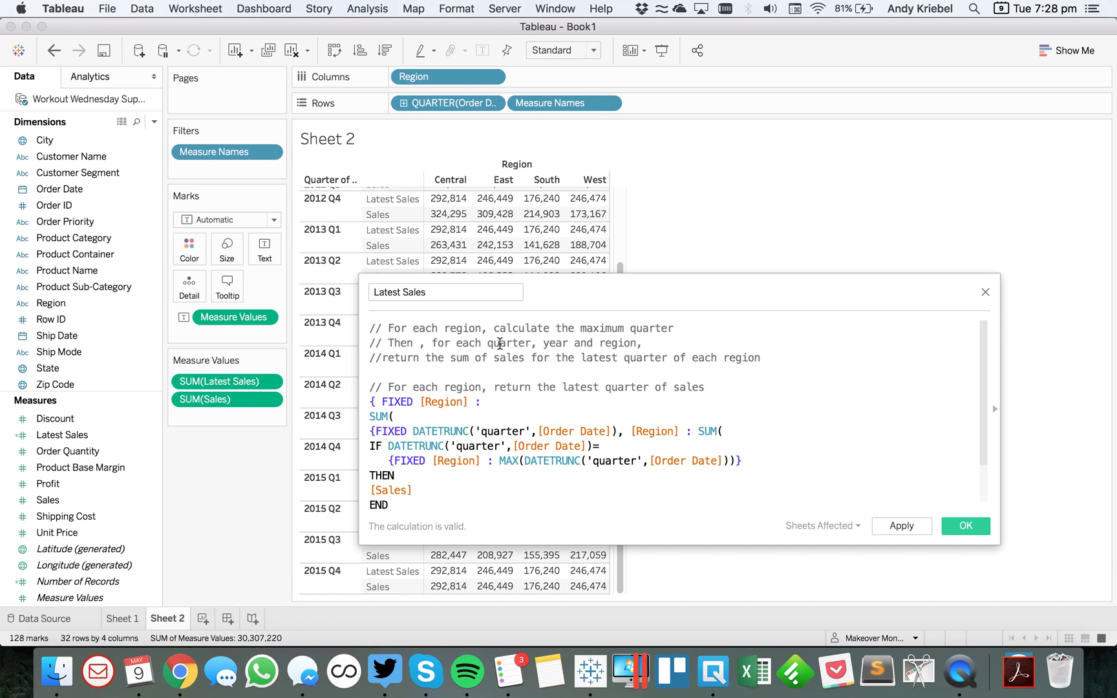
{"action": "type", "text": "year,"}
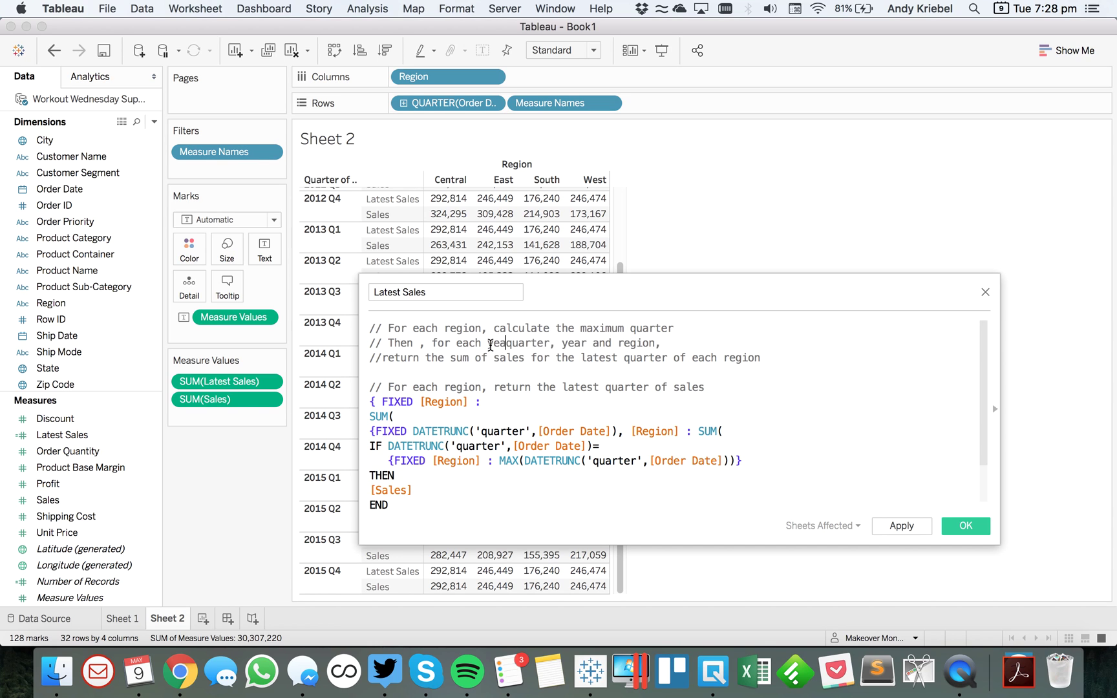
{"action": "double_click", "coordinate": [589, 342]}
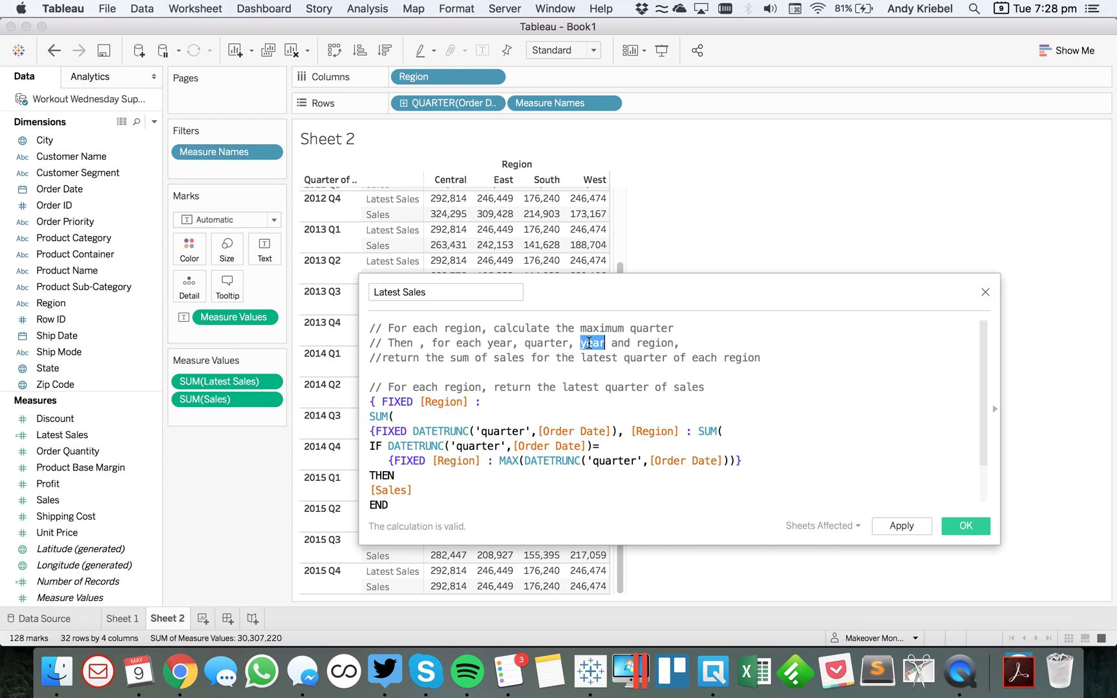
{"action": "key", "text": "BackSpace"}
{"action": "key", "text": "BackSpace"}
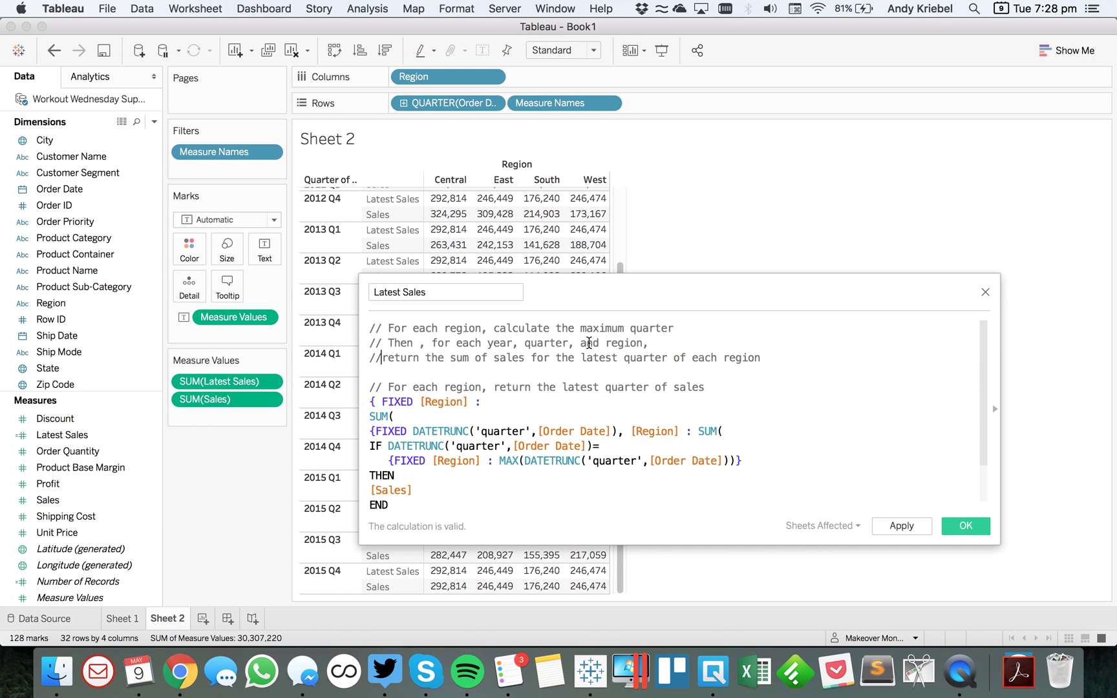
{"action": "key", "text": "Delete"}
{"action": "key", "text": "Delete"}
{"action": "key", "text": "BackSpace"}
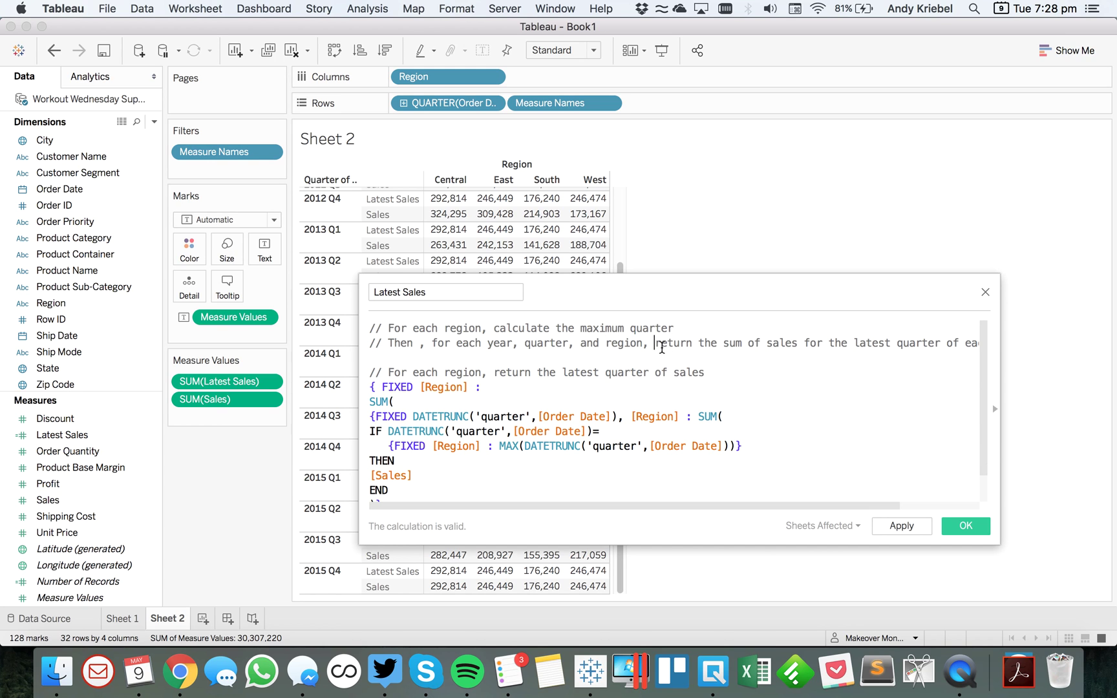
{"action": "double_click", "coordinate": [673, 343]}
{"action": "type", "text": "calculate"}
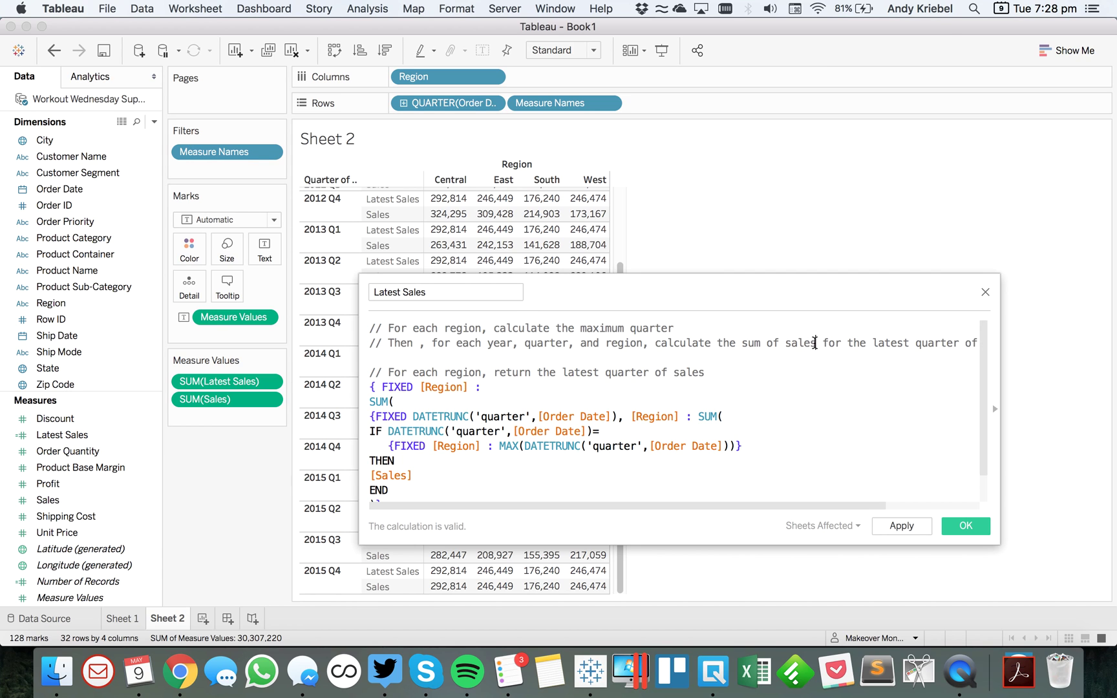
{"action": "left_click", "coordinate": [815, 343]}
{"action": "key", "text": "super+shift+Right"}
{"action": "key", "text": "BackSpace"}
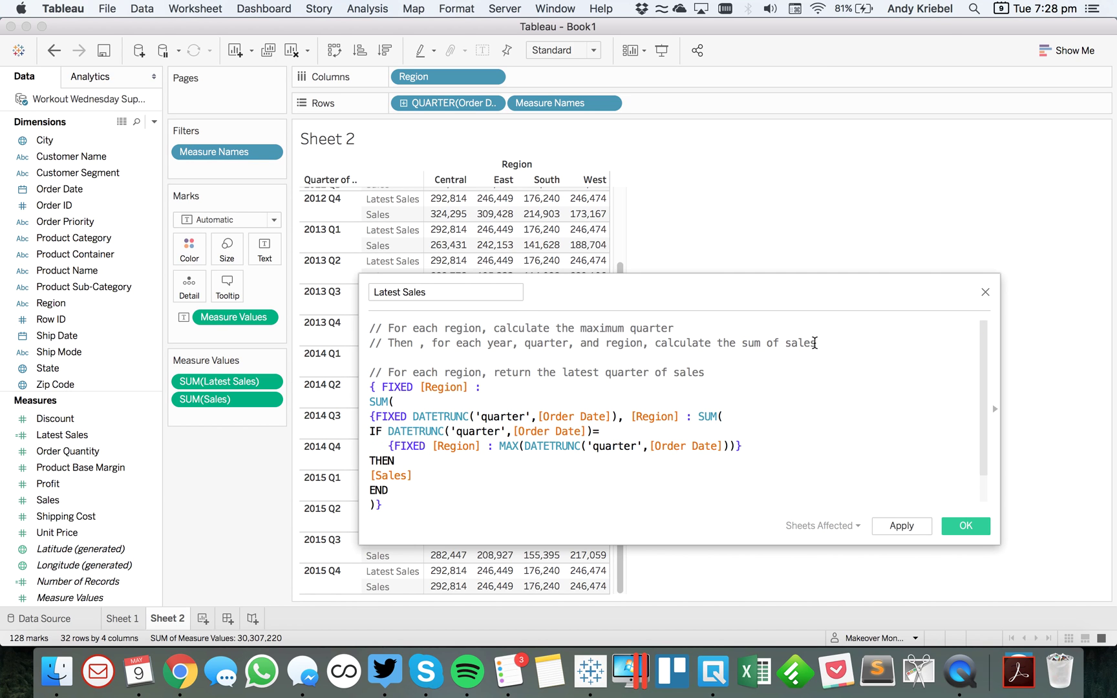
- Start the third comment with 'Then for each region…' and add a blank line before the code
{"action": "key", "text": "Down"}
{"action": "type", "text": "// THEN"}
{"action": "key", "text": "BackSpace"}
{"action": "key", "text": "BackSpace"}
{"action": "type", "text": "en"}
{"action": "key", "text": "BackSpace"}
{"action": "key", "text": "BackSpace"}
{"action": "type", "text": "hen"}
{"action": "key", "text": "BackSpace"}
{"action": "key", "text": "BackSpace"}
{"action": "key", "text": "BackSpace"}
{"action": "key", "text": "BackSpace"}
{"action": "key", "text": "BackSpace"}
{"action": "type", "text": "Then"}
{"action": "key", "text": "shift+Right"}
{"action": "key", "text": "shift+Right"}
{"action": "key", "text": "shift+Right"}
{"action": "key", "text": "shift+Right"}
{"action": "key", "text": "shift+Right"}
{"action": "type", "text": "f"}
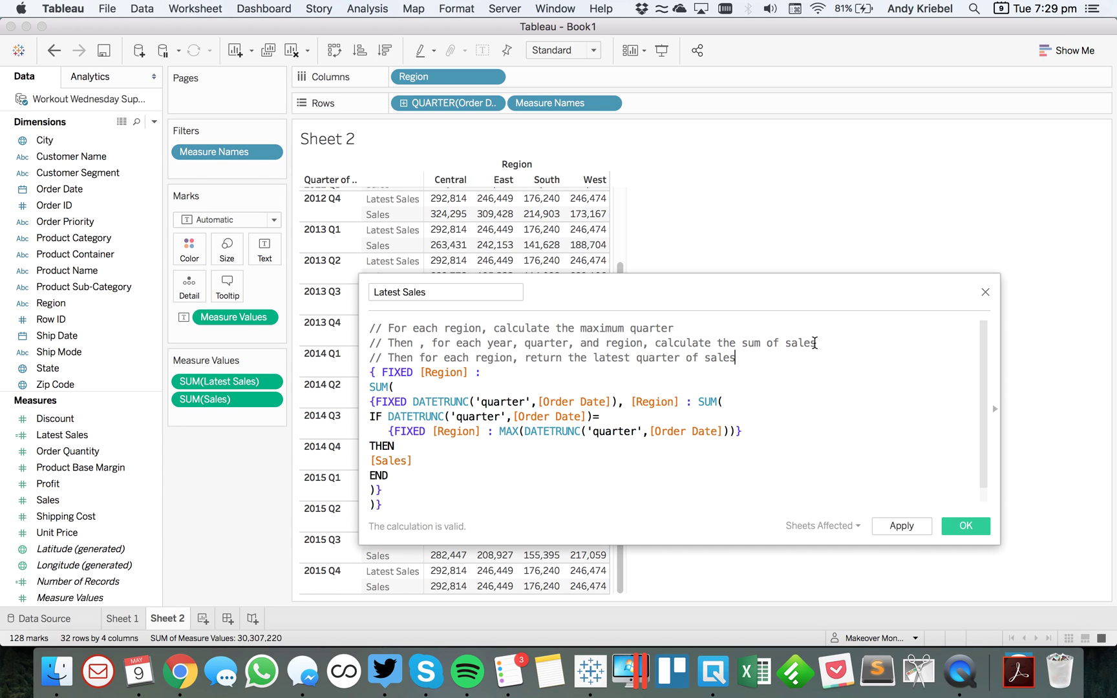
{"action": "key", "text": "Return"}
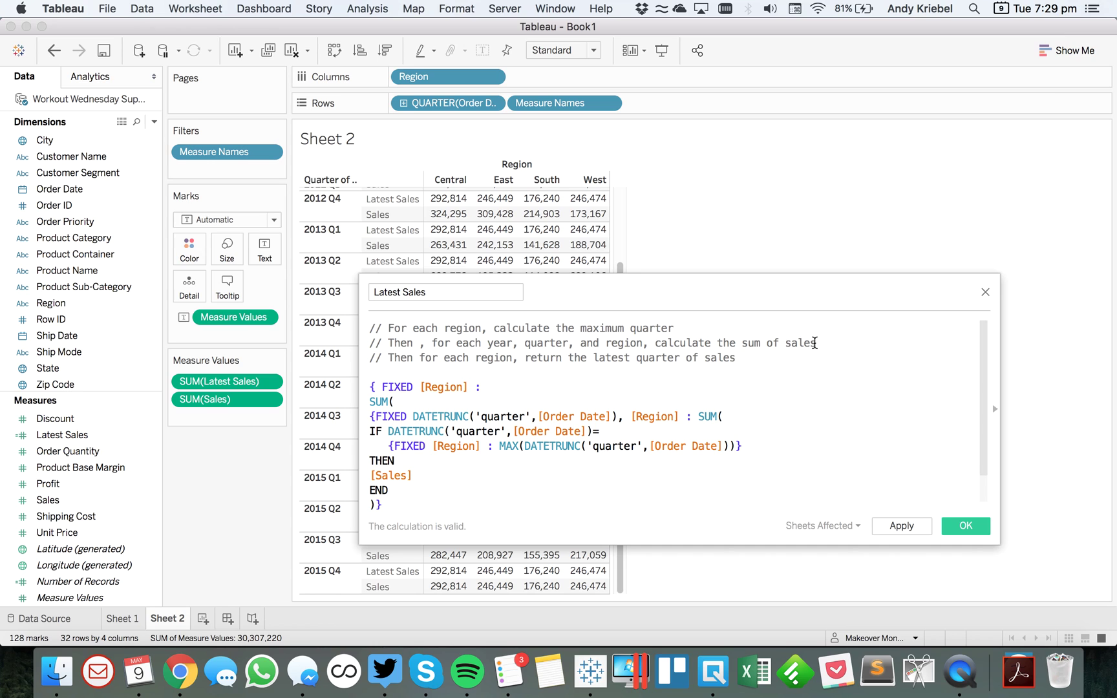
- Append 'for the latest quarter' to the second comment after 'sum of sales'
{"action": "key", "text": "Down"}
{"action": "key", "text": "Down"}
{"action": "key", "text": "Down"}
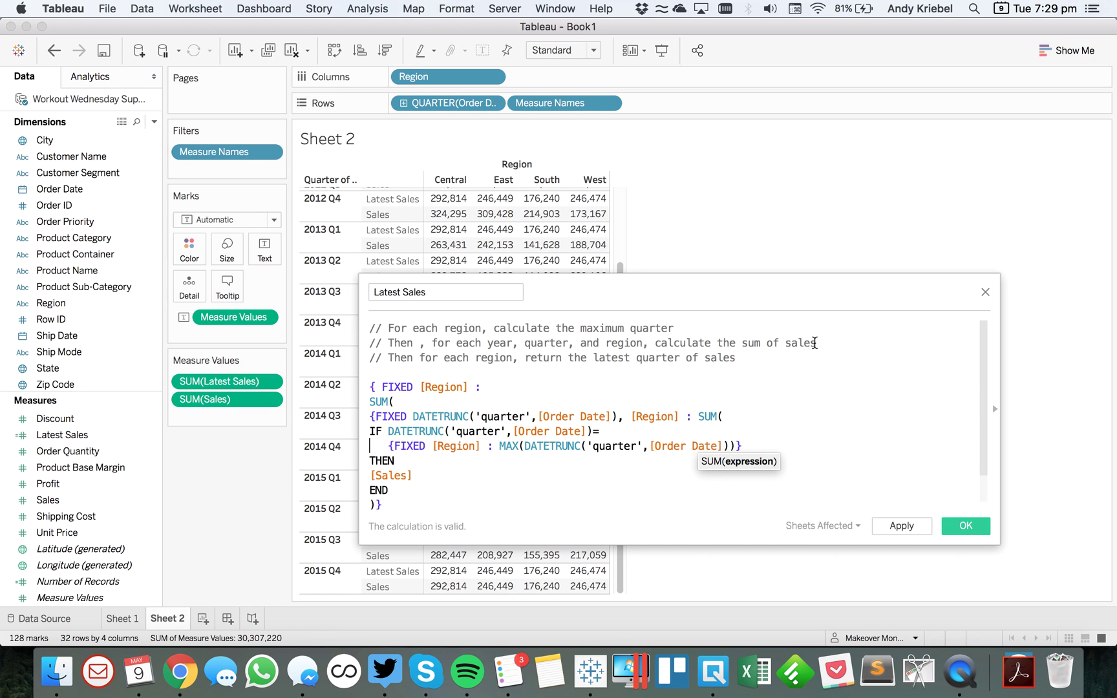
{"action": "key", "text": "shift+Down"}
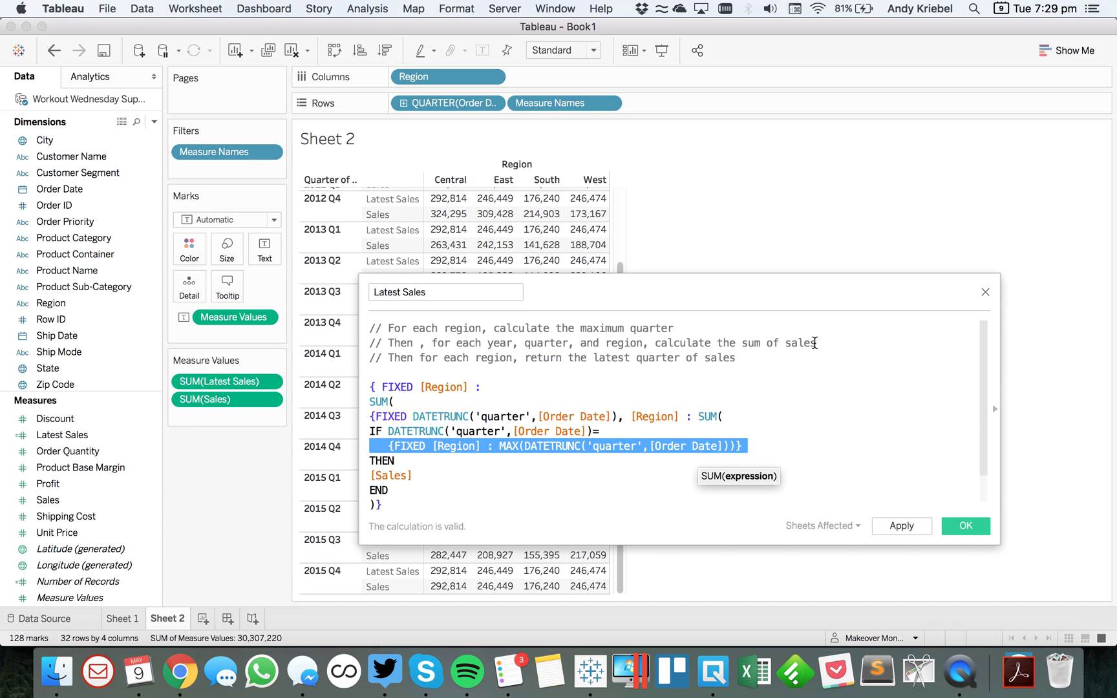
{"action": "key", "text": "Up"}
{"action": "key", "text": "Up"}
{"action": "key", "text": "Up"}
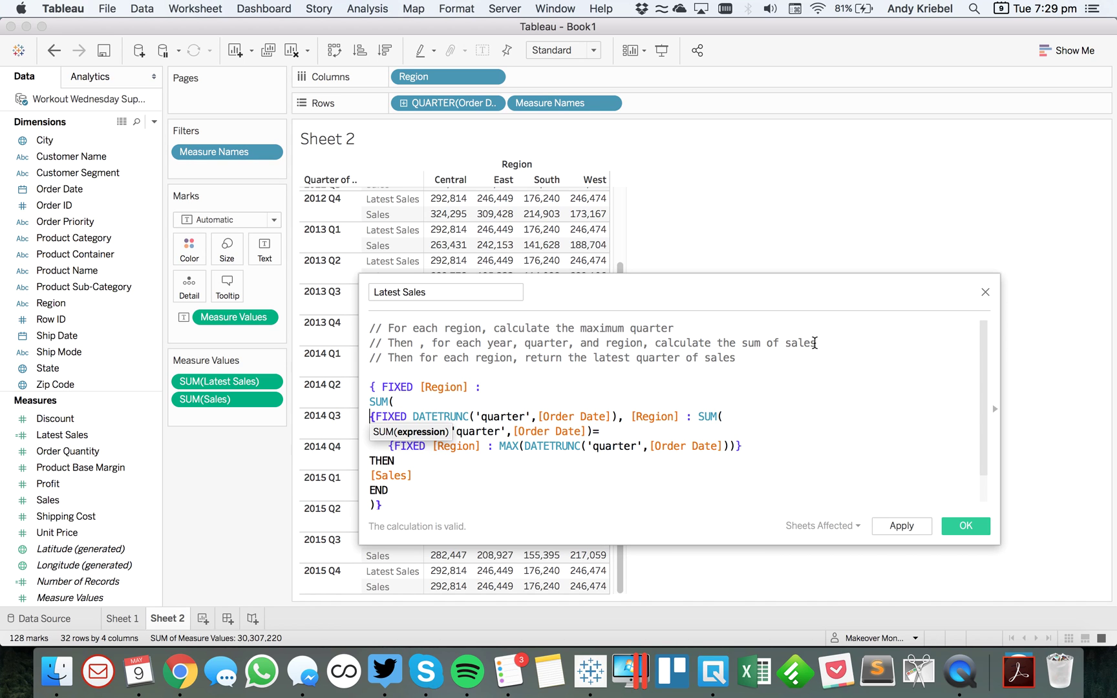
{"action": "key", "text": "shift+Down"}
{"action": "key", "text": "shift+Down"}
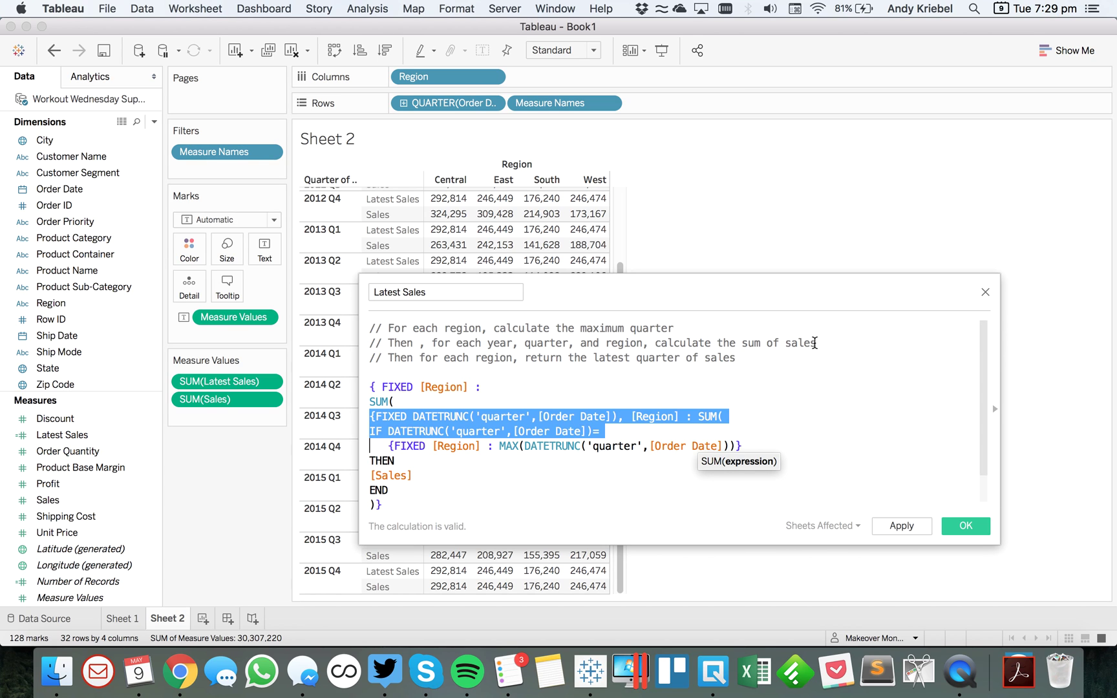
{"action": "key", "text": "shift+Down"}
{"action": "key", "text": "shift+Down"}
{"action": "key", "text": "shift+Down"}
{"action": "key", "text": "shift+Down"}
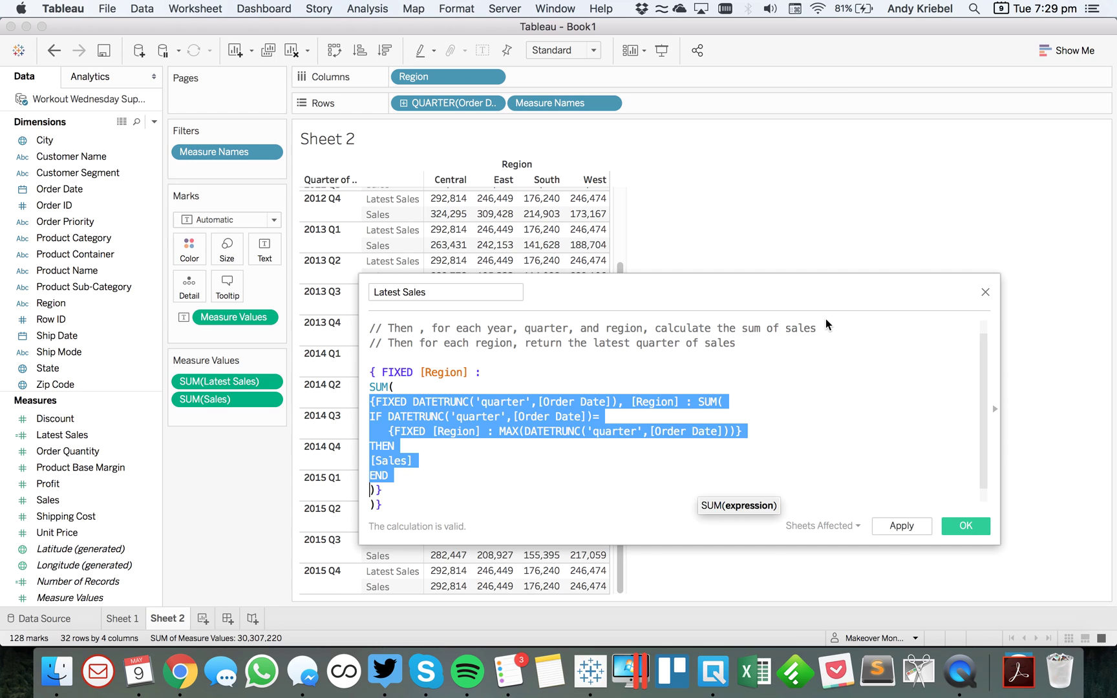
{"action": "left_click", "coordinate": [823, 328]}
{"action": "type", "text": "for "}
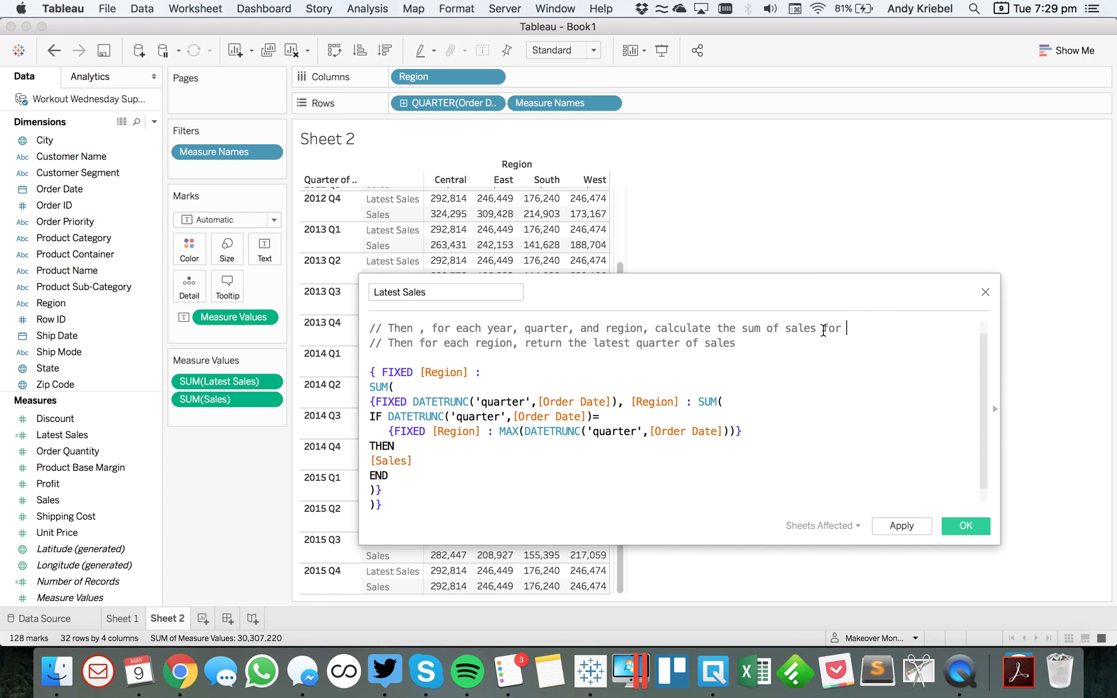
{"action": "type", "text": "the latest quarter"}
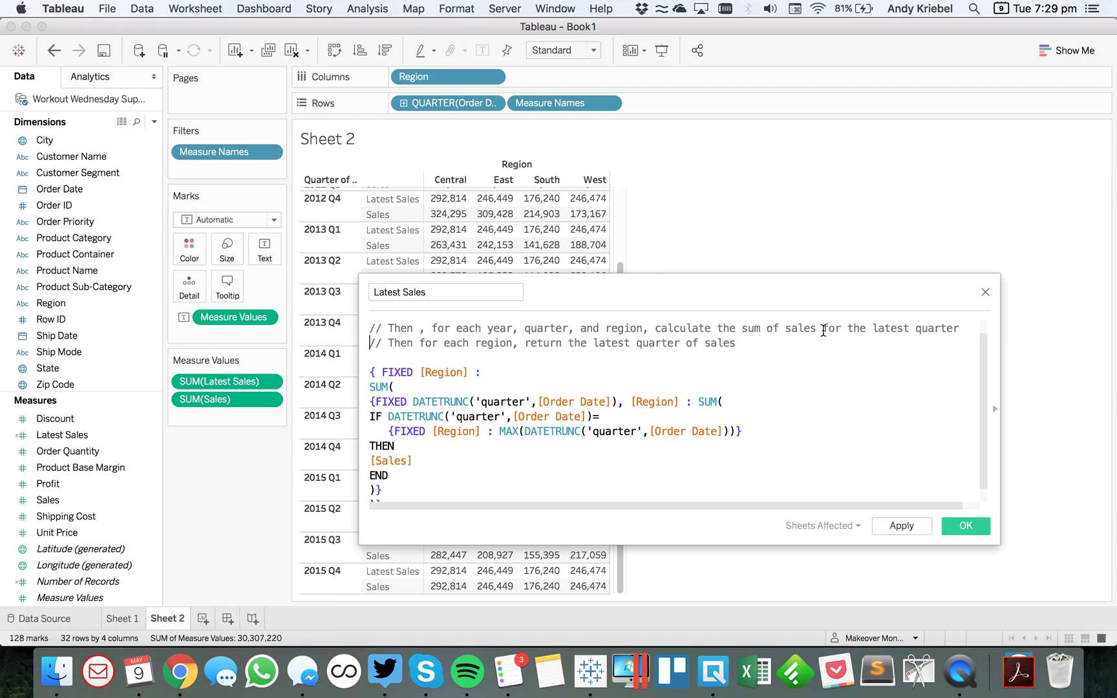
- Review the FIXED code lines and save the Latest Sales calculation with OK
{"action": "key", "text": "Down"}
{"action": "key", "text": "Down"}
{"action": "key", "text": "shift+Down"}
{"action": "key", "text": "shift+Down"}
{"action": "key", "text": "shift+Down"}
{"action": "key", "text": "shift+Down"}
{"action": "key", "text": "shift+Up"}
{"action": "key", "text": "shift+Up"}
{"action": "key", "text": "shift+Up"}
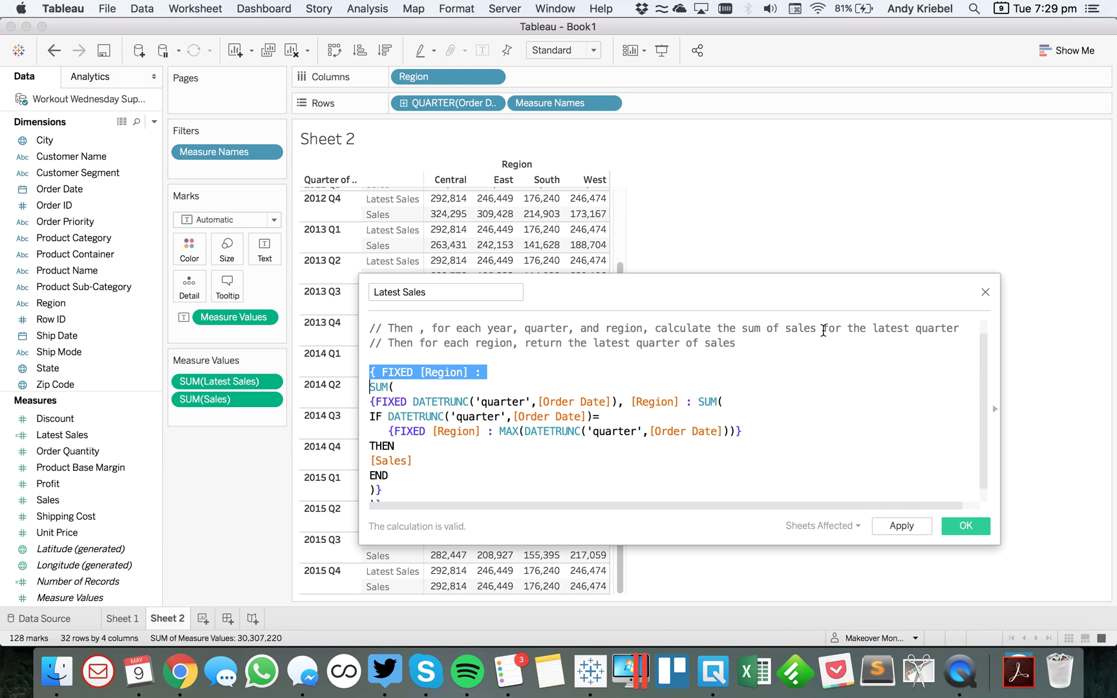
{"action": "key", "text": "Up"}
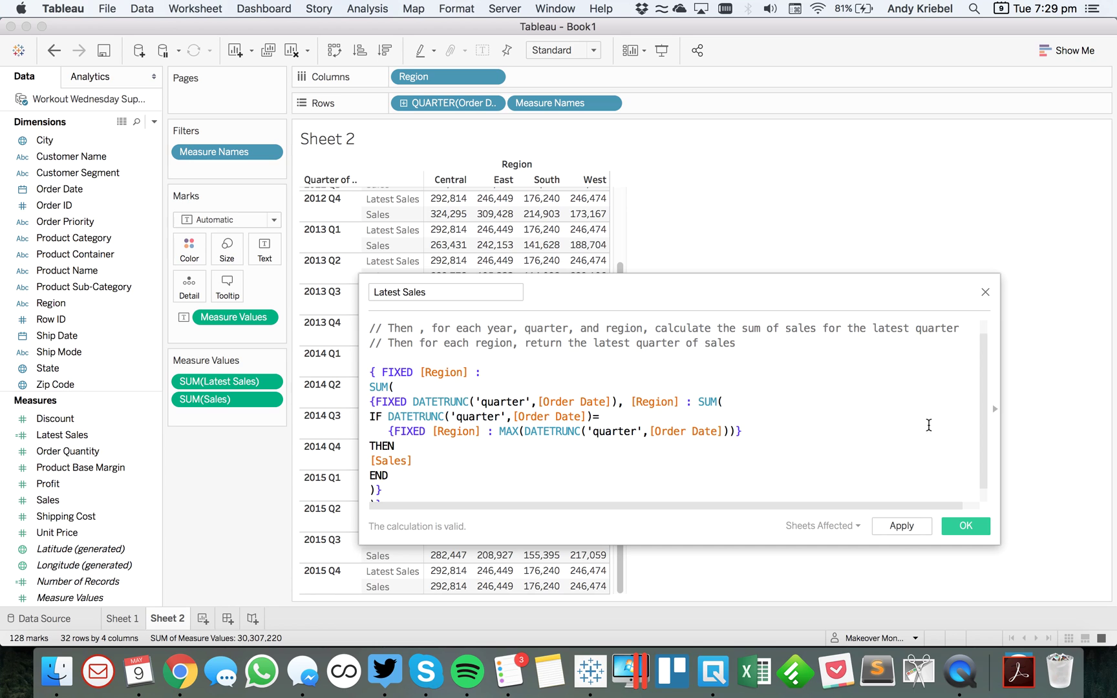
{"action": "left_click", "coordinate": [748, 349]}
{"action": "key", "text": "Down"}
{"action": "key", "text": "Down"}
{"action": "key", "text": "Down"}
{"action": "key", "text": "Down"}
{"action": "key", "text": "Down"}
{"action": "key", "text": "Down"}
{"action": "key", "text": "Down"}
{"action": "key", "text": "Down"}
{"action": "key", "text": "Down"}
{"action": "key", "text": "Down"}
{"action": "key", "text": "Down"}
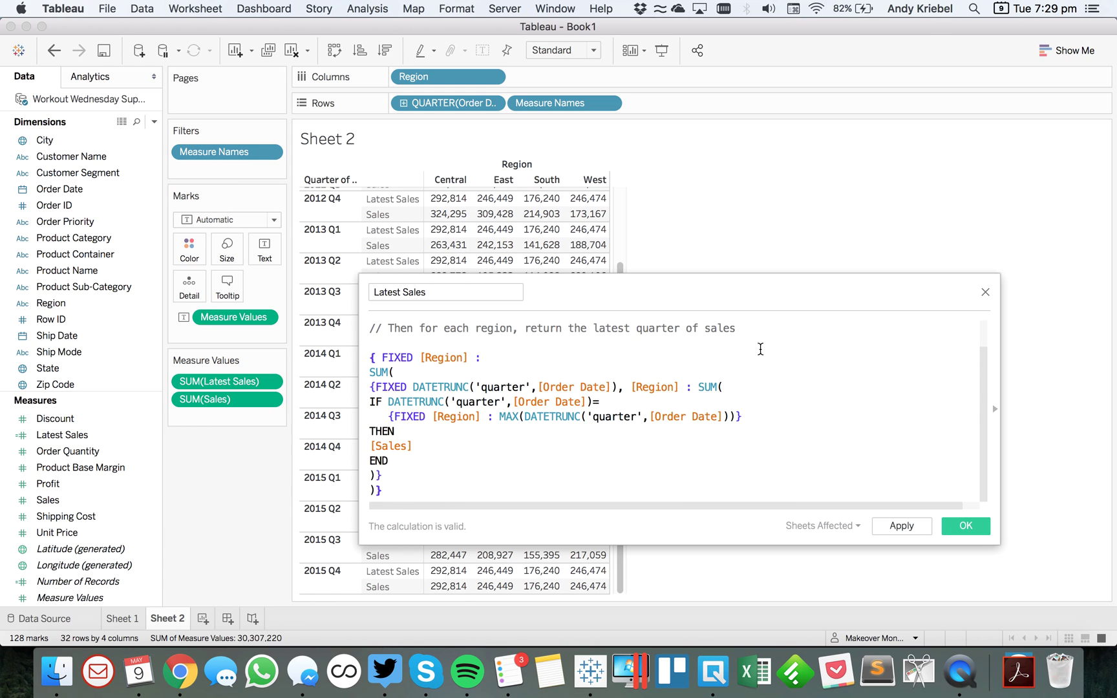
{"action": "left_click", "coordinate": [965, 525]}
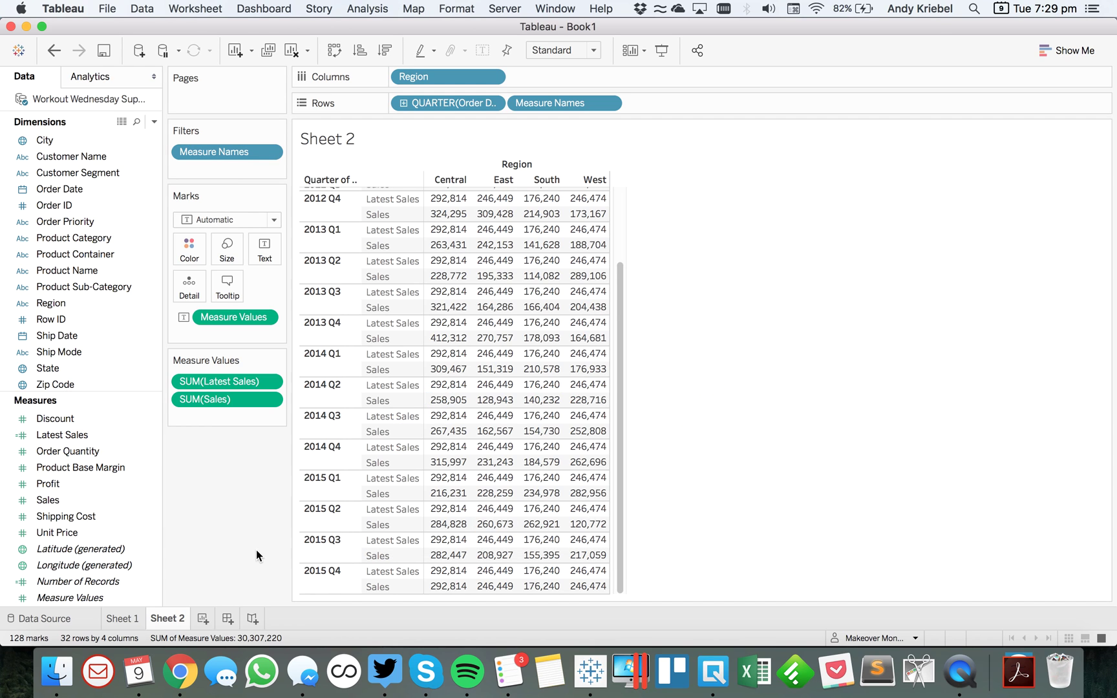
- Switch to Sheet 1's line chart and read the tooltips on several region data points
{"action": "left_click", "coordinate": [120, 623]}
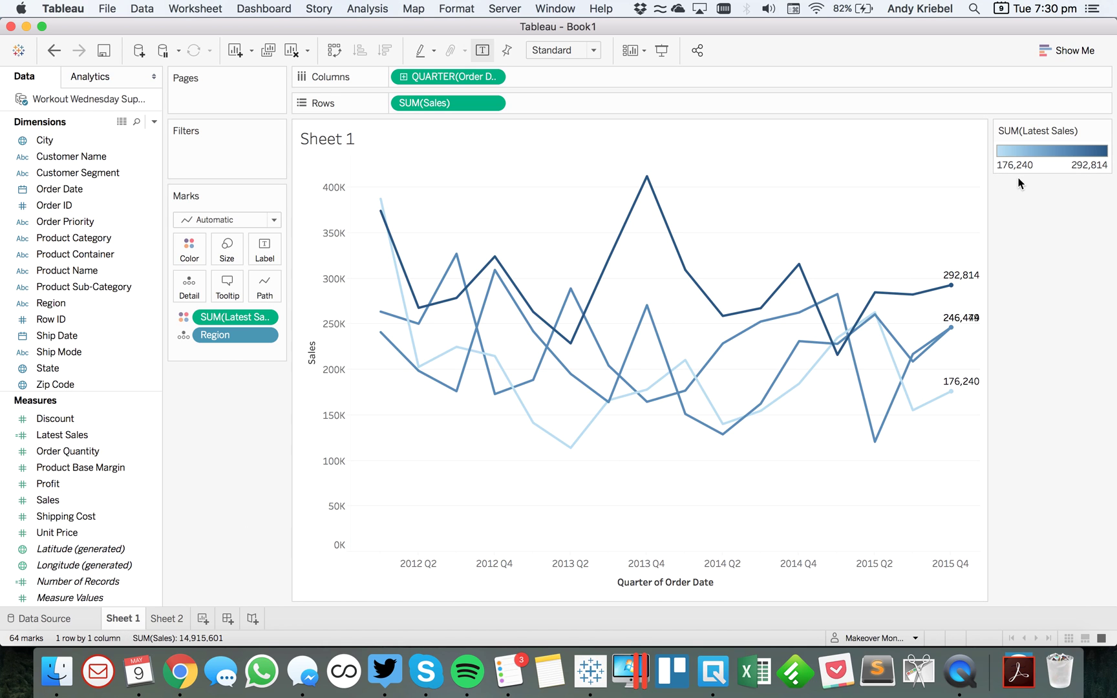
{"action": "mouse_move", "coordinate": [952, 290]}
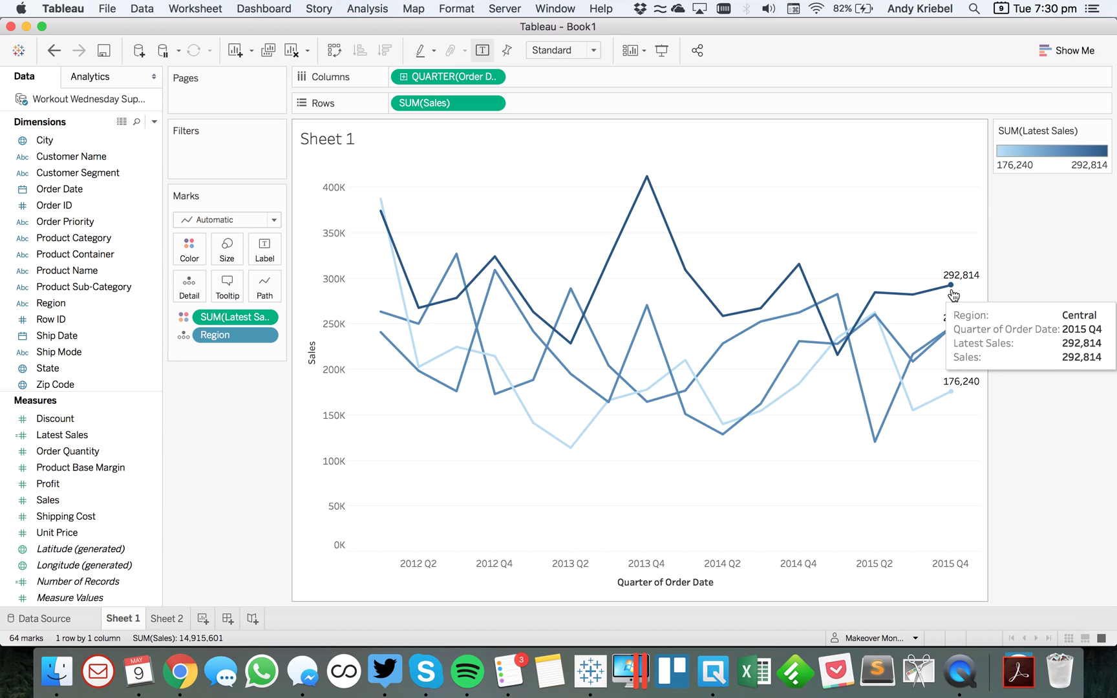
{"action": "mouse_move", "coordinate": [648, 179]}
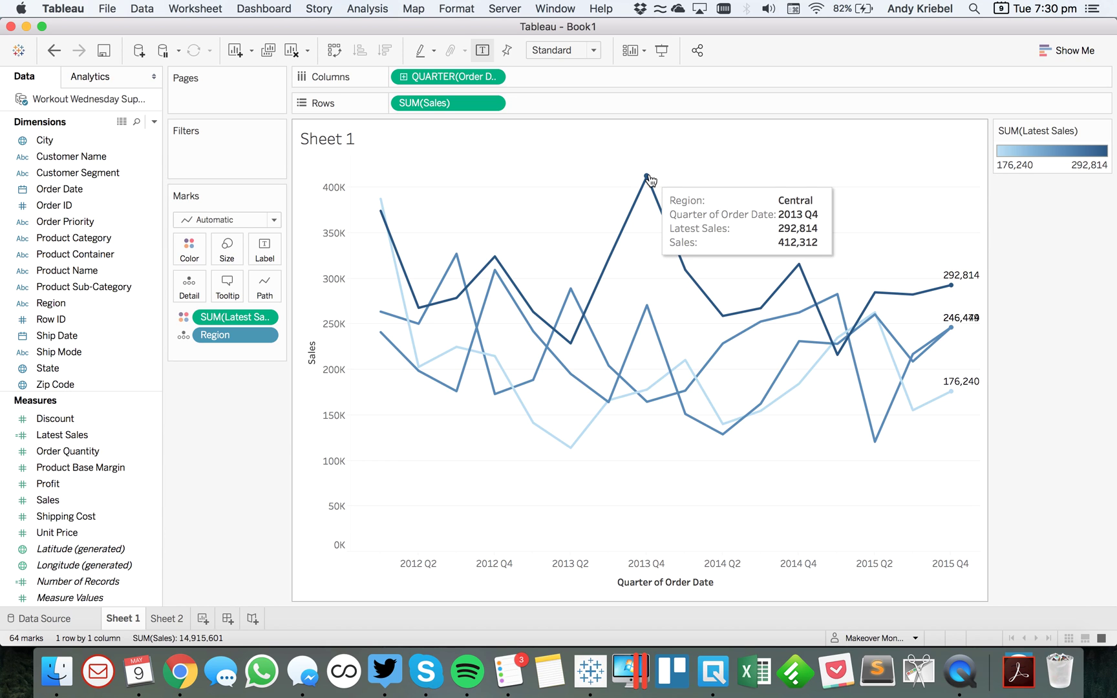
{"action": "mouse_move", "coordinate": [572, 454]}
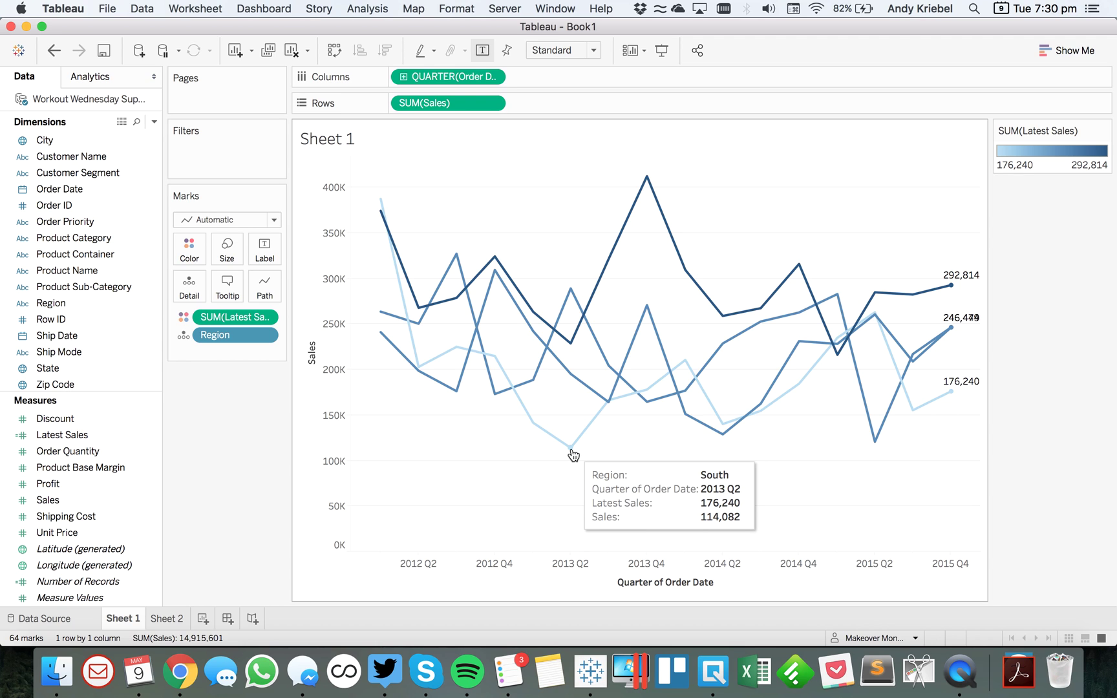
{"action": "mouse_move", "coordinate": [723, 424]}
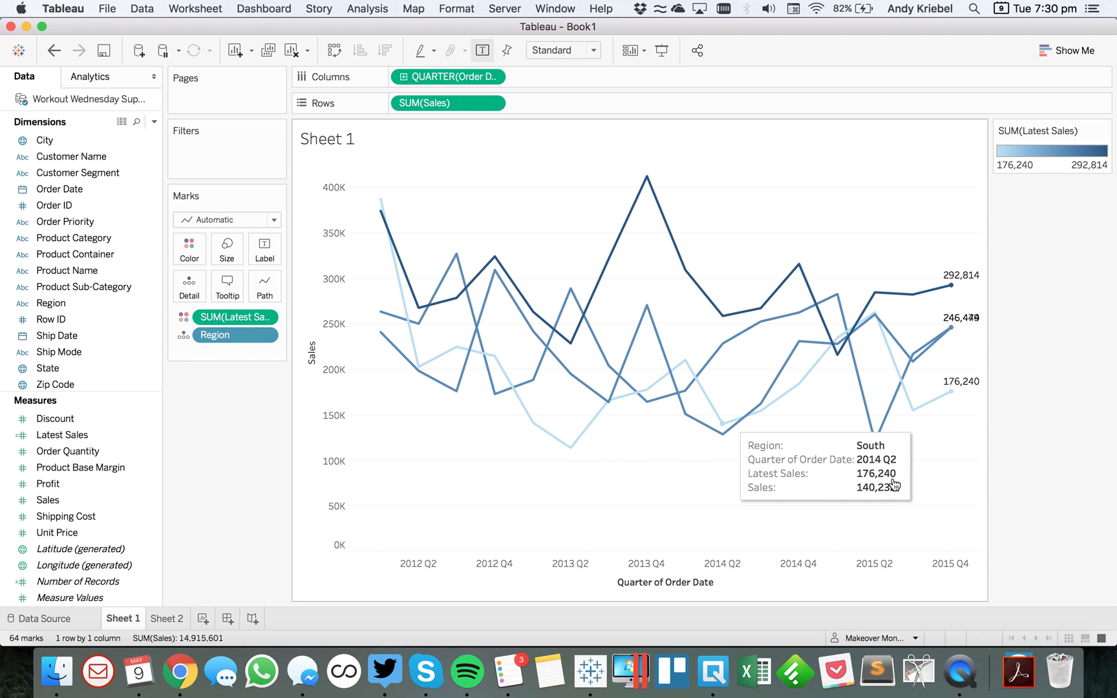
{"action": "left_click", "coordinate": [184, 336]}
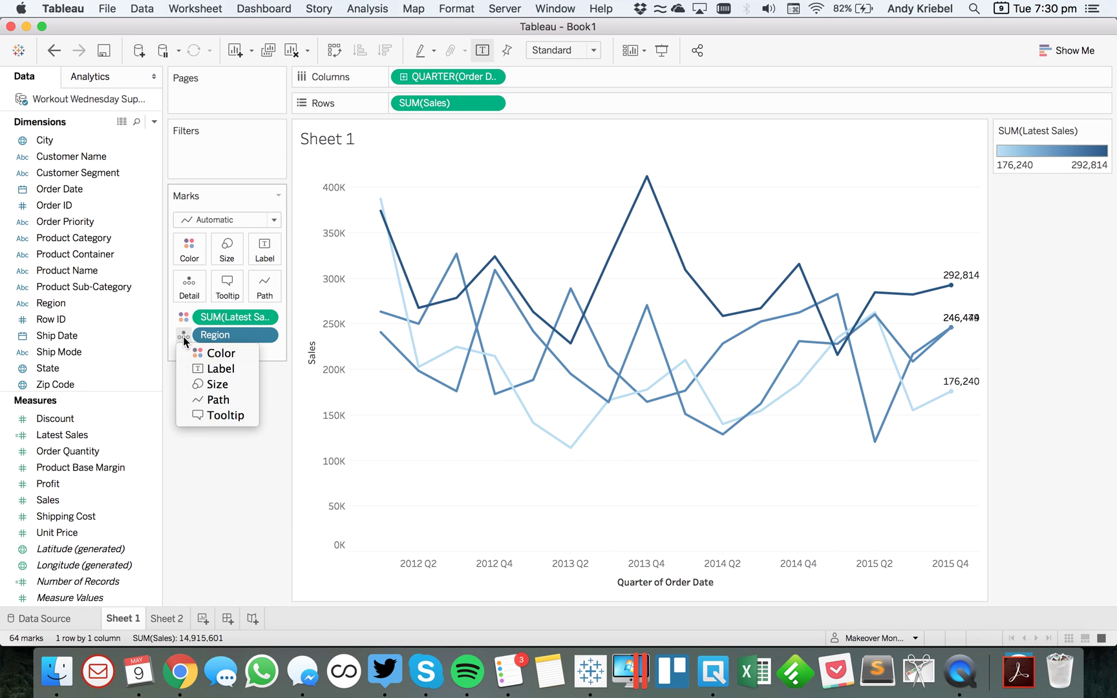
- Put Region and Latest Sales on Label so lines end with e.g. 'Central 292,814'
{"action": "left_click", "coordinate": [215, 370]}
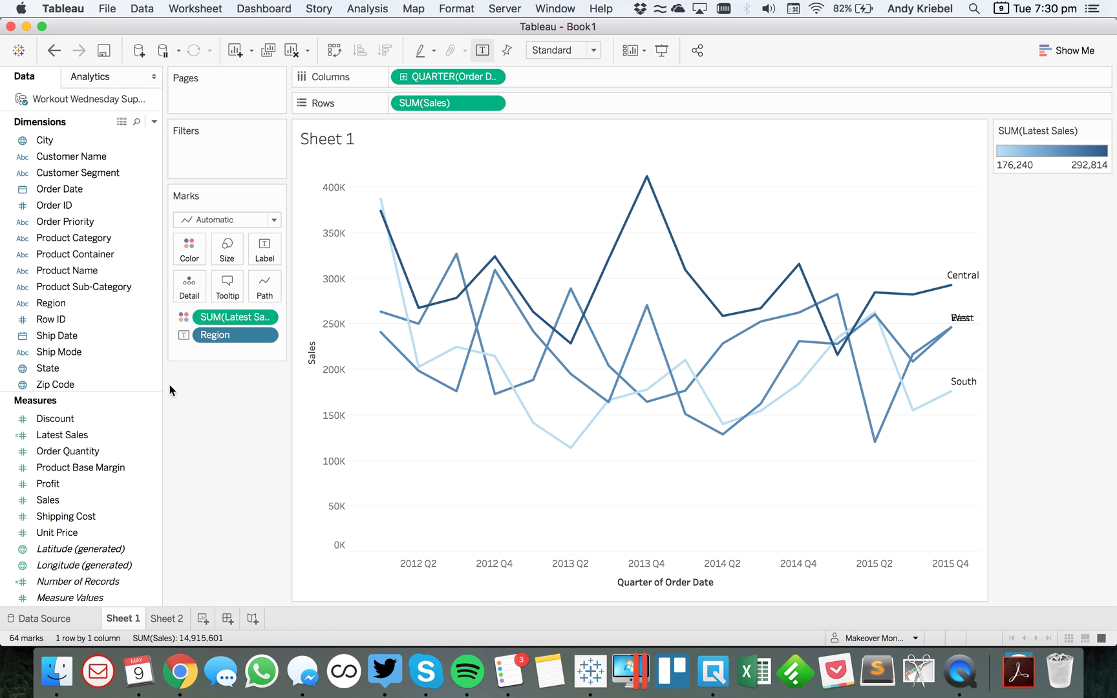
{"action": "left_click_drag", "start_coordinate": [78, 434], "coordinate": [178, 350]}
{"action": "left_click", "coordinate": [184, 353]}
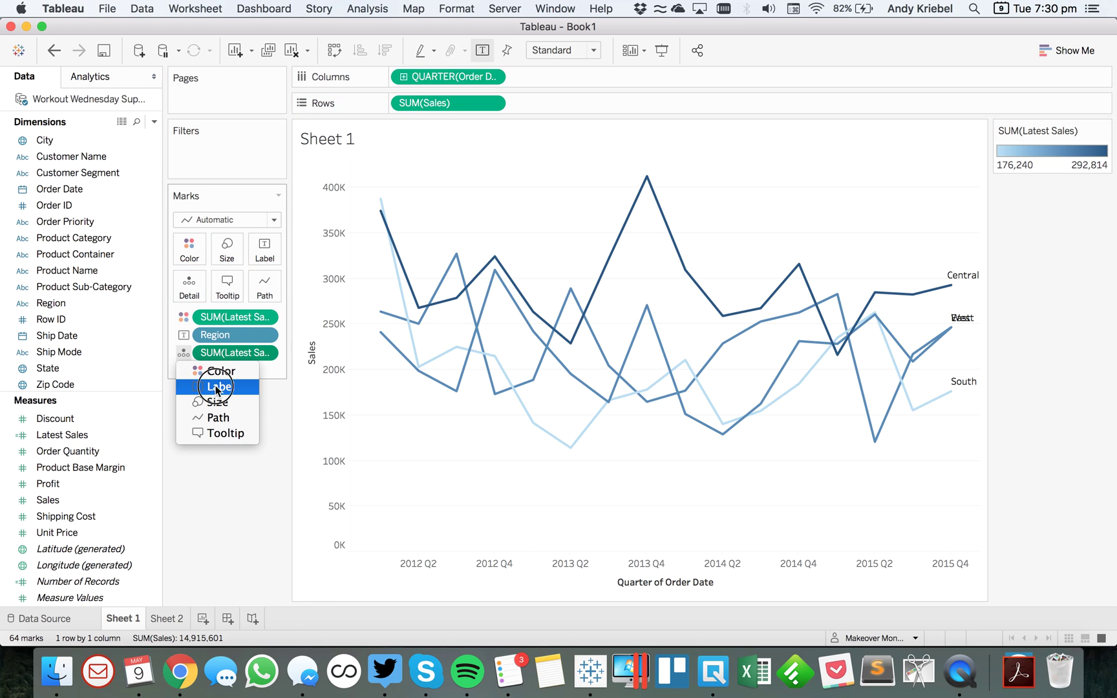
{"action": "key", "text": "Escape"}
{"action": "left_click", "coordinate": [263, 251]}
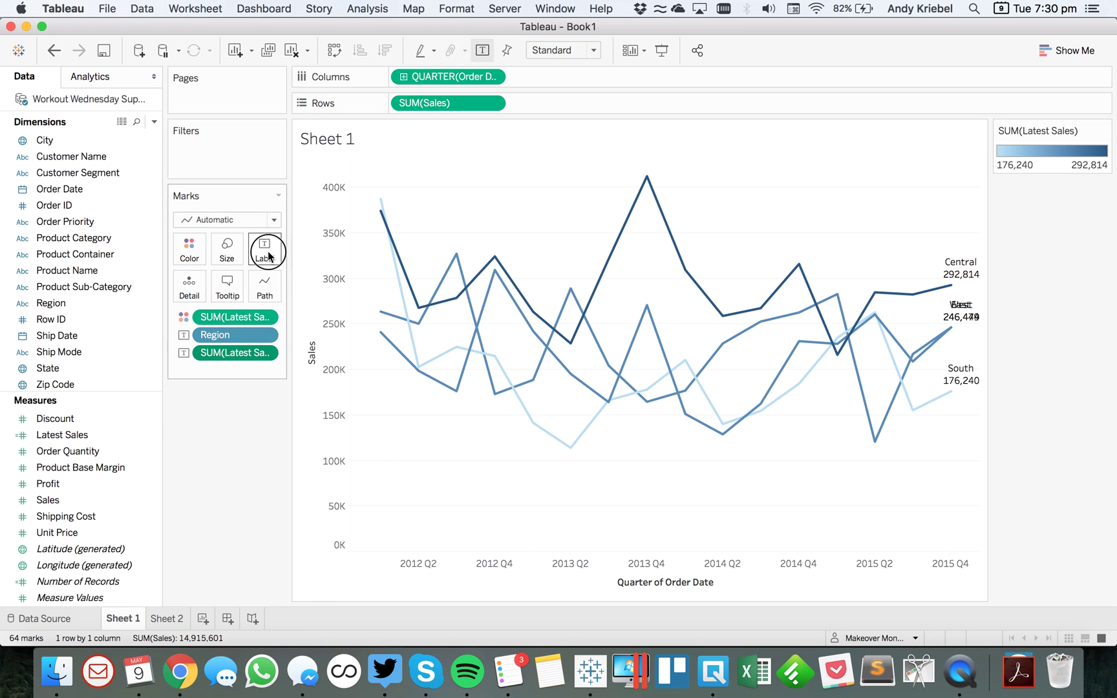
- Set the label font to Match Mark Color
{"action": "left_click", "coordinate": [414, 330]}
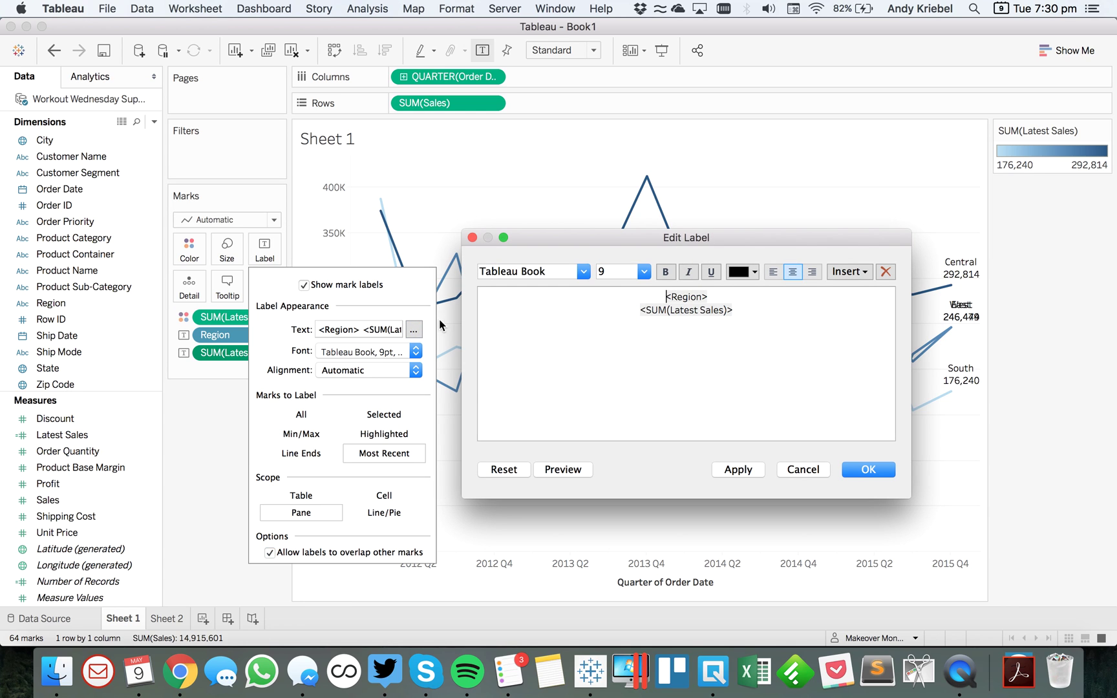
{"action": "double_click", "coordinate": [722, 300]}
{"action": "left_click", "coordinate": [808, 472]}
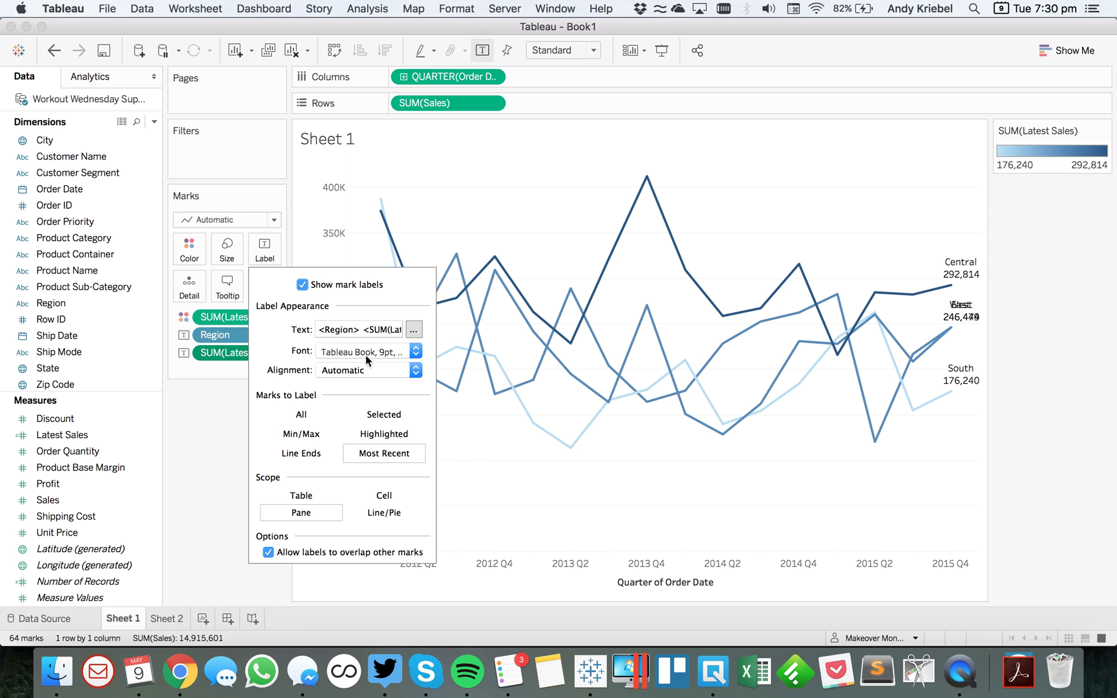
{"action": "left_click", "coordinate": [359, 354]}
{"action": "left_click", "coordinate": [369, 453]}
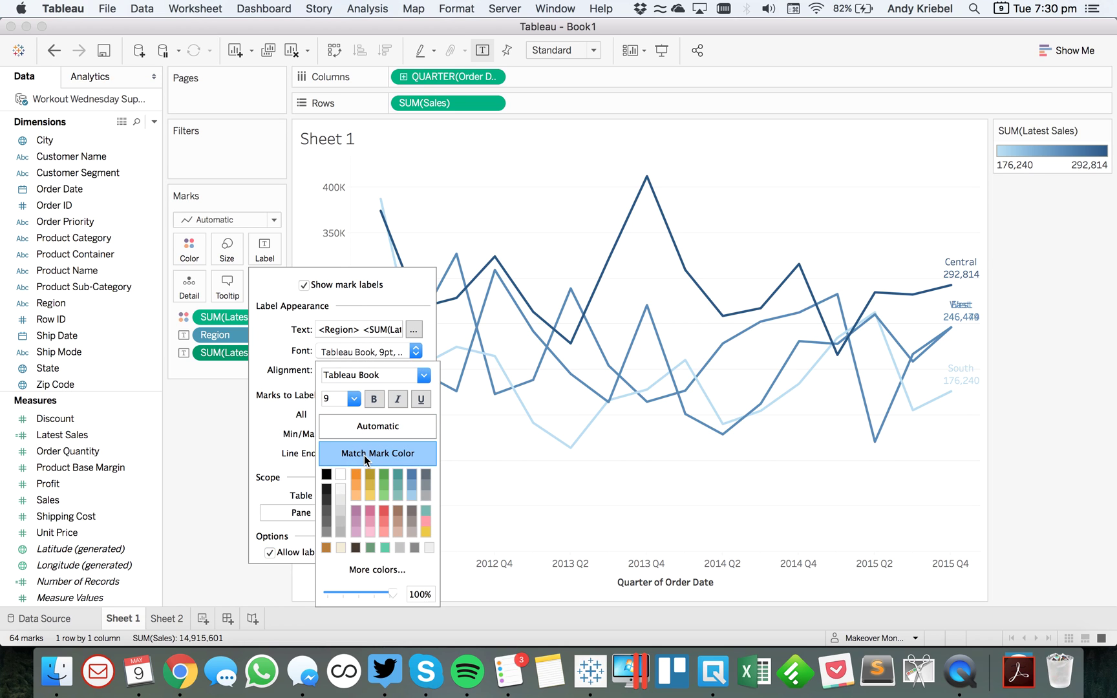
- Format the label text with Region at size 11 and Latest Sales at size 12, and apply
{"action": "left_click", "coordinate": [414, 329]}
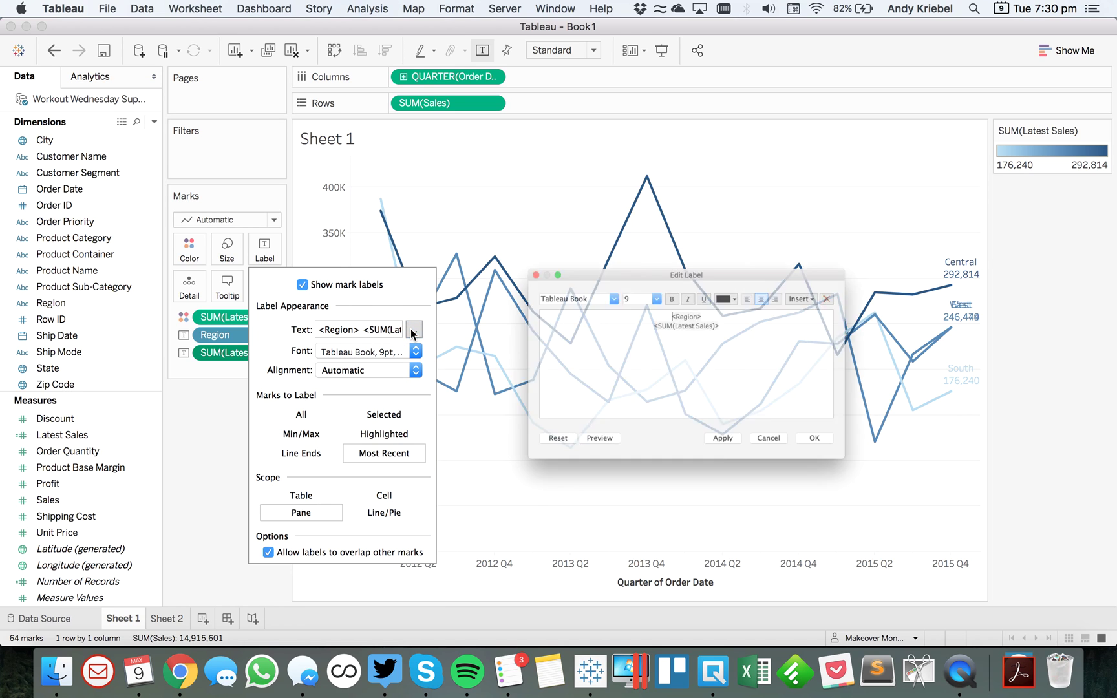
{"action": "left_click_drag", "start_coordinate": [710, 296], "coordinate": [666, 296]}
{"action": "left_click", "coordinate": [644, 272]}
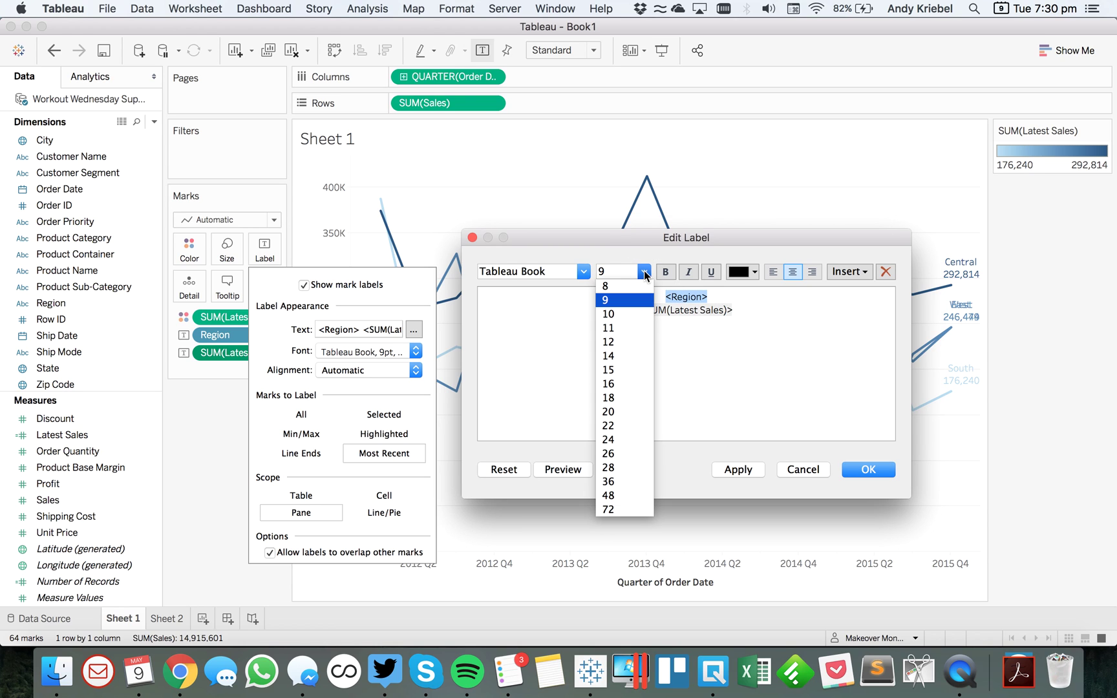
{"action": "left_click", "coordinate": [628, 332]}
{"action": "left_click", "coordinate": [638, 313]}
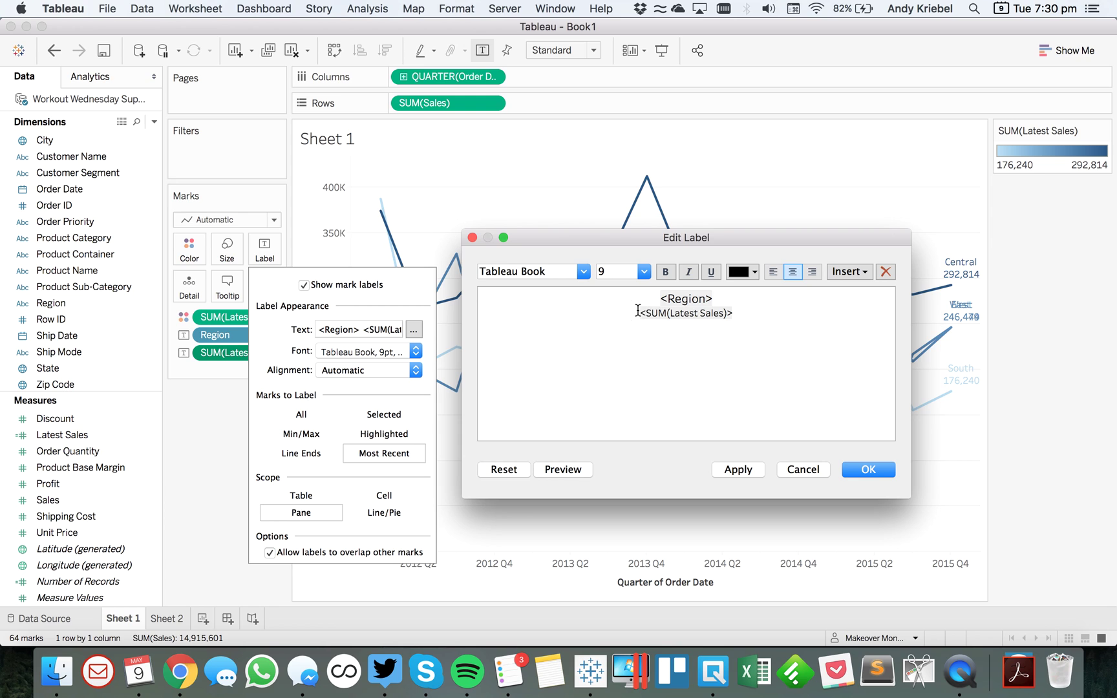
{"action": "key", "text": "shift+super+Right"}
{"action": "left_click", "coordinate": [643, 271]}
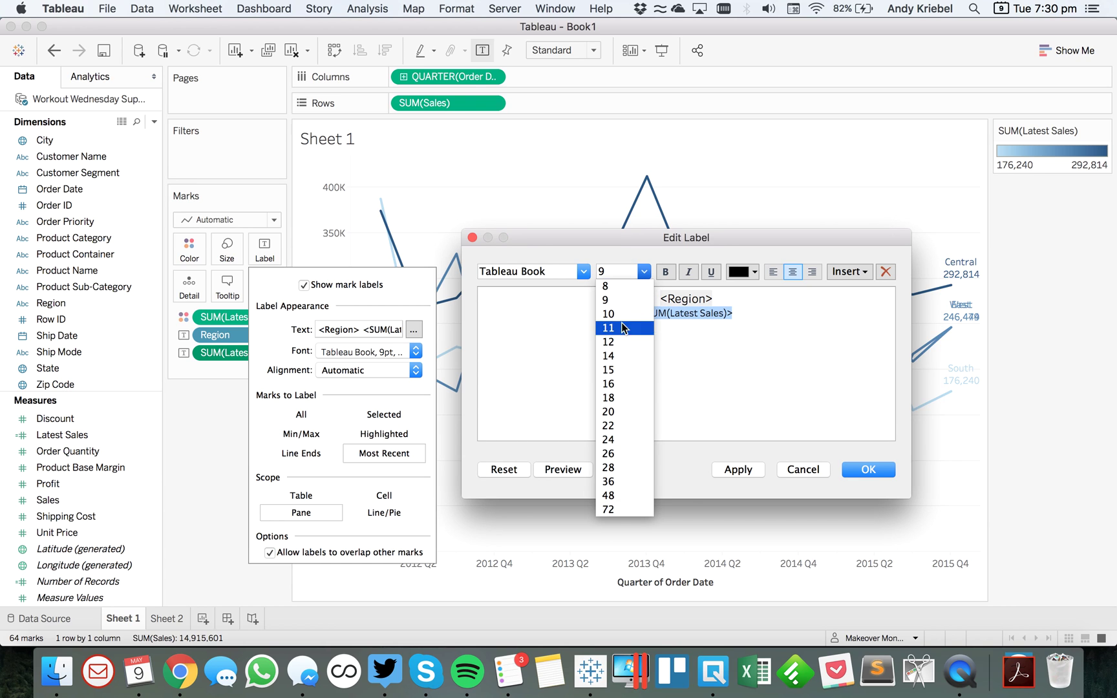
{"action": "left_click", "coordinate": [620, 341]}
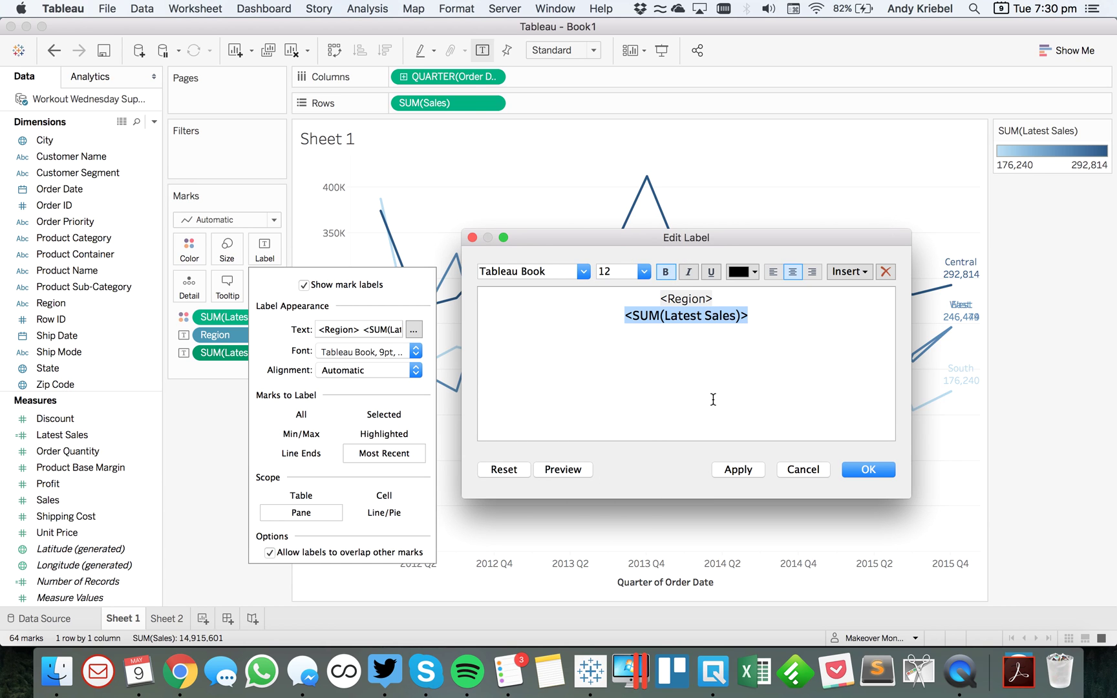
{"action": "left_click", "coordinate": [741, 469]}
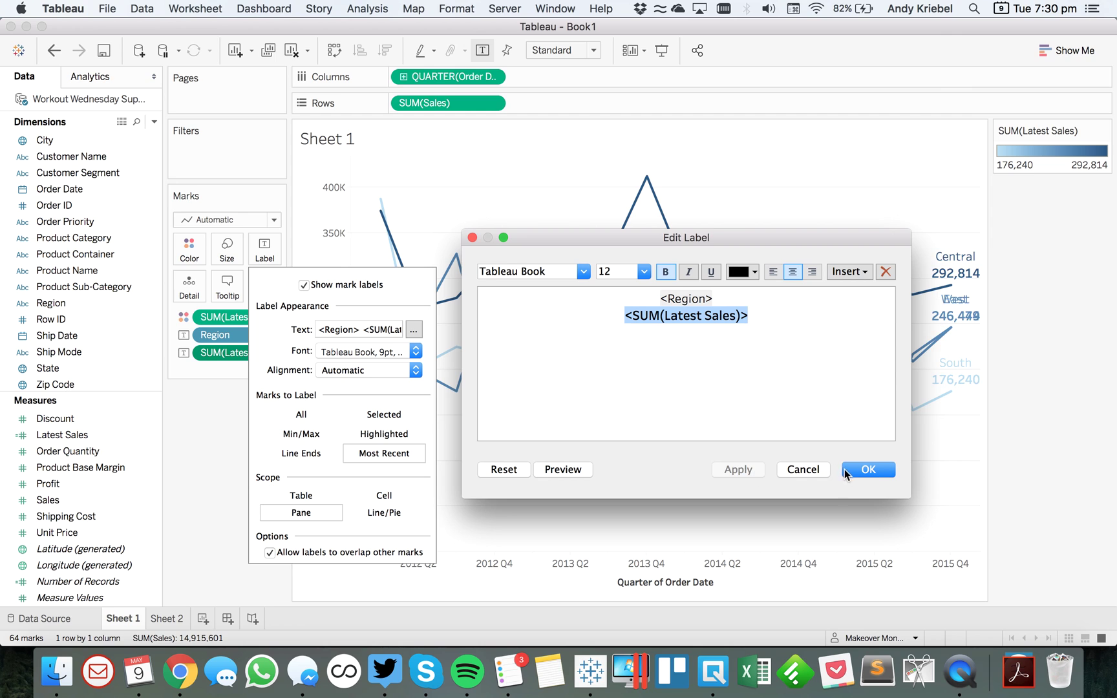
{"action": "left_click", "coordinate": [845, 469]}
{"action": "left_click", "coordinate": [816, 175]}
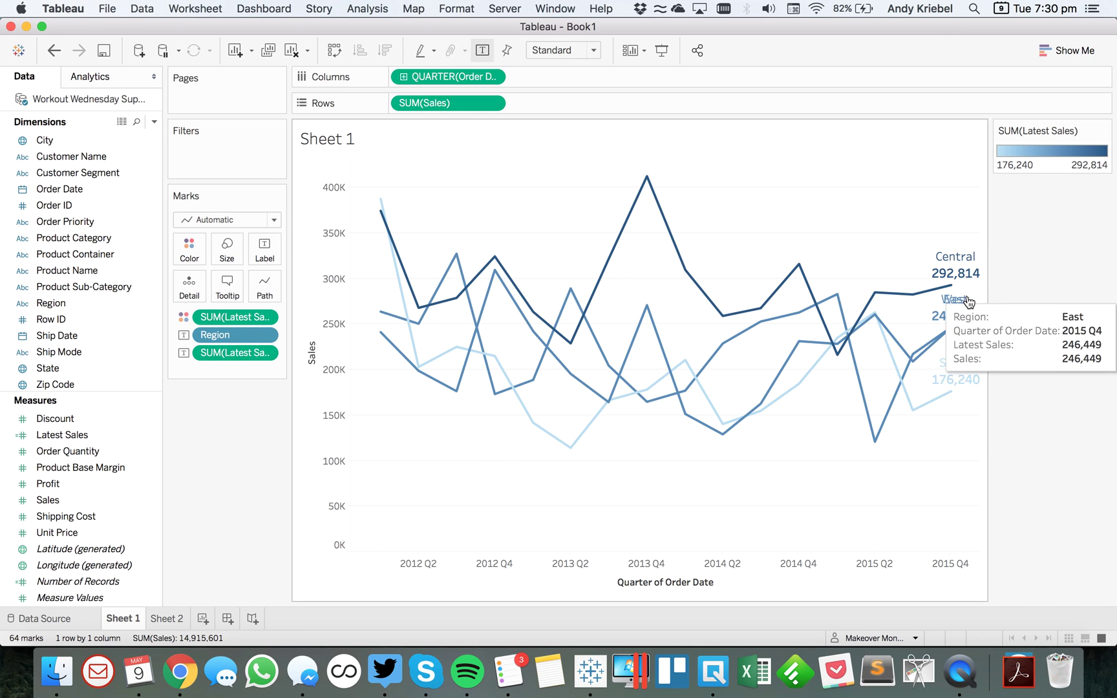
- Drag the East label below West's and the South label lower beneath its line end
{"action": "left_click", "coordinate": [971, 318]}
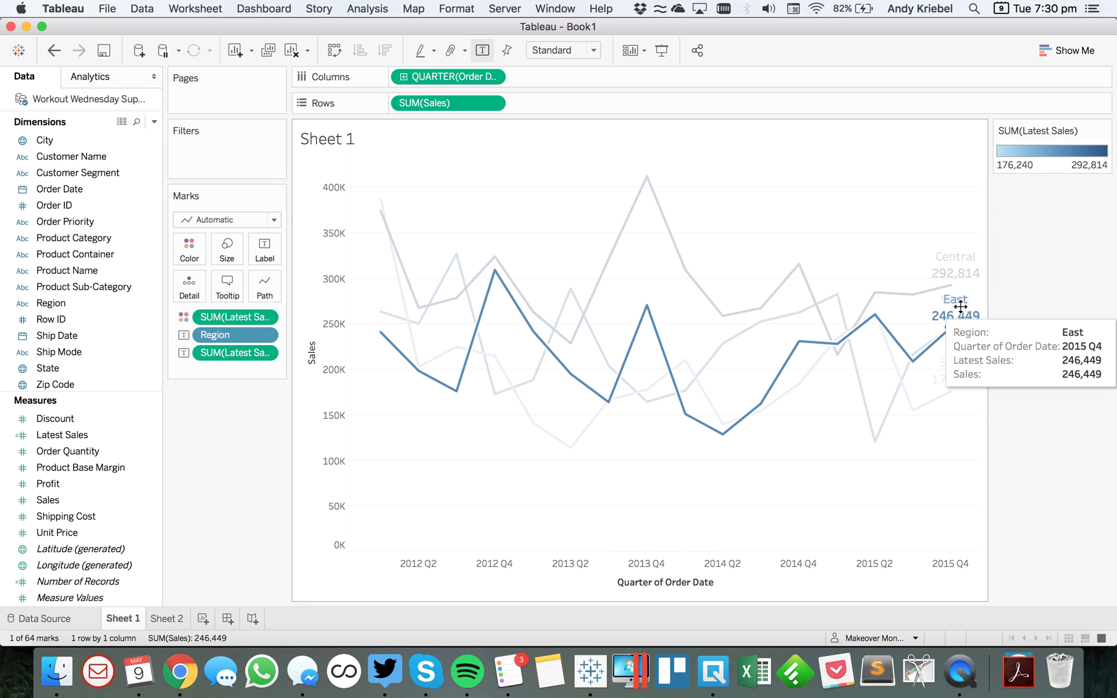
{"action": "left_click_drag", "start_coordinate": [957, 303], "coordinate": [964, 350]}
{"action": "left_click", "coordinate": [883, 488]}
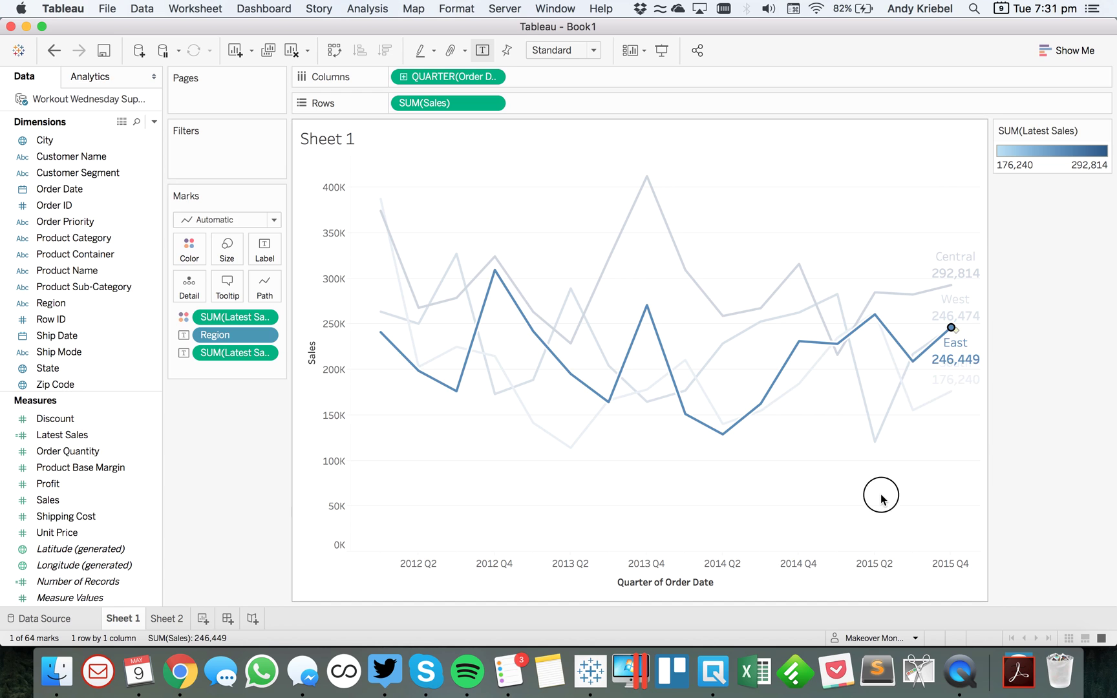
{"action": "left_click_drag", "start_coordinate": [958, 378], "coordinate": [962, 432]}
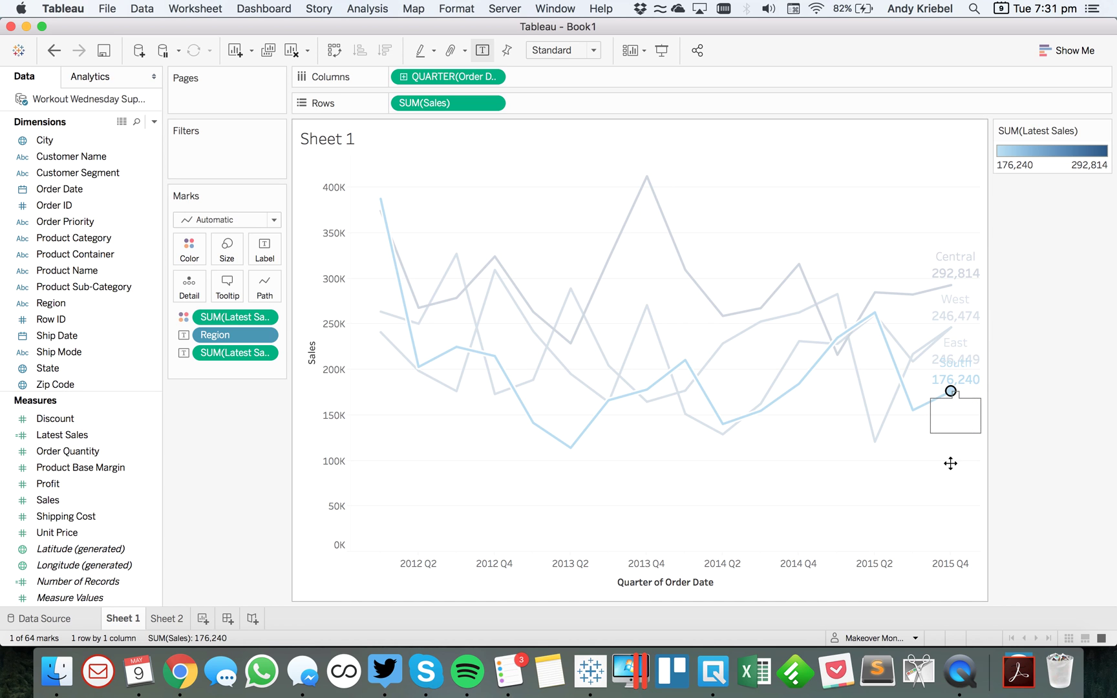
{"action": "left_click", "coordinate": [840, 485]}
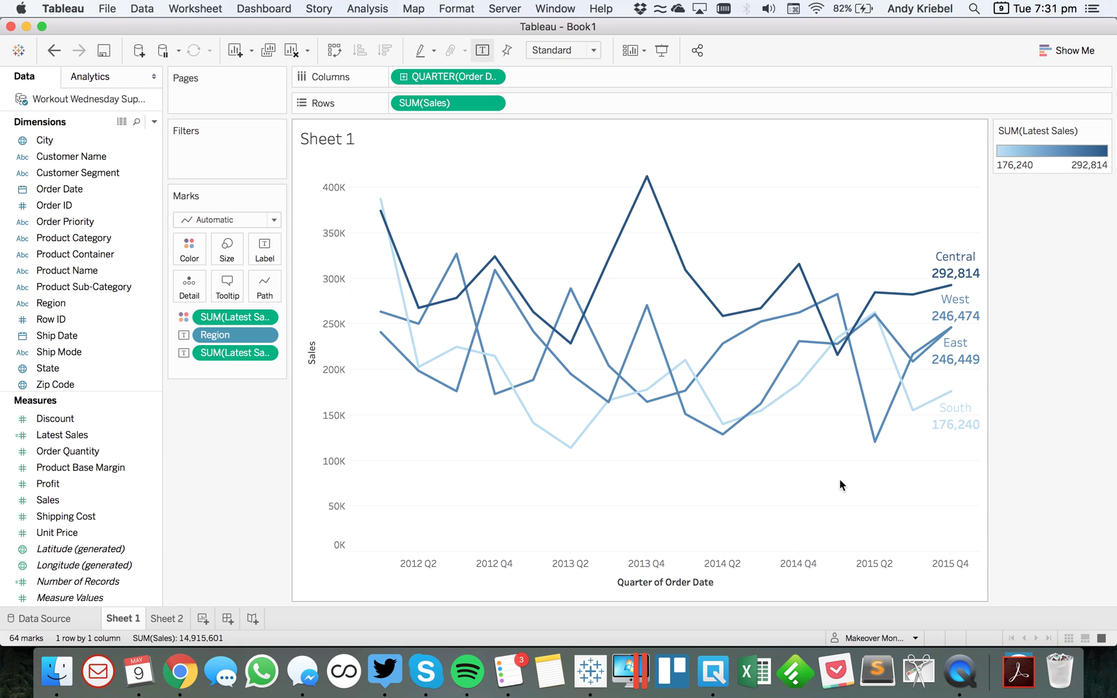